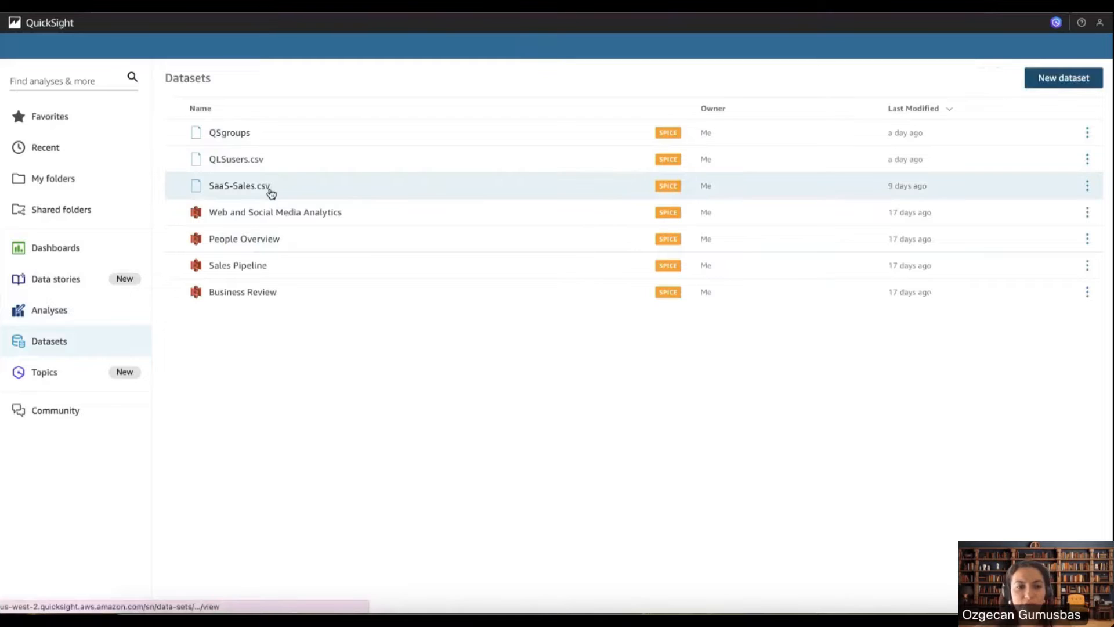
Choose the SaaS-Sales.csv dataset for a new analysis, open it for editing and review its preview columns
click(121, 315)
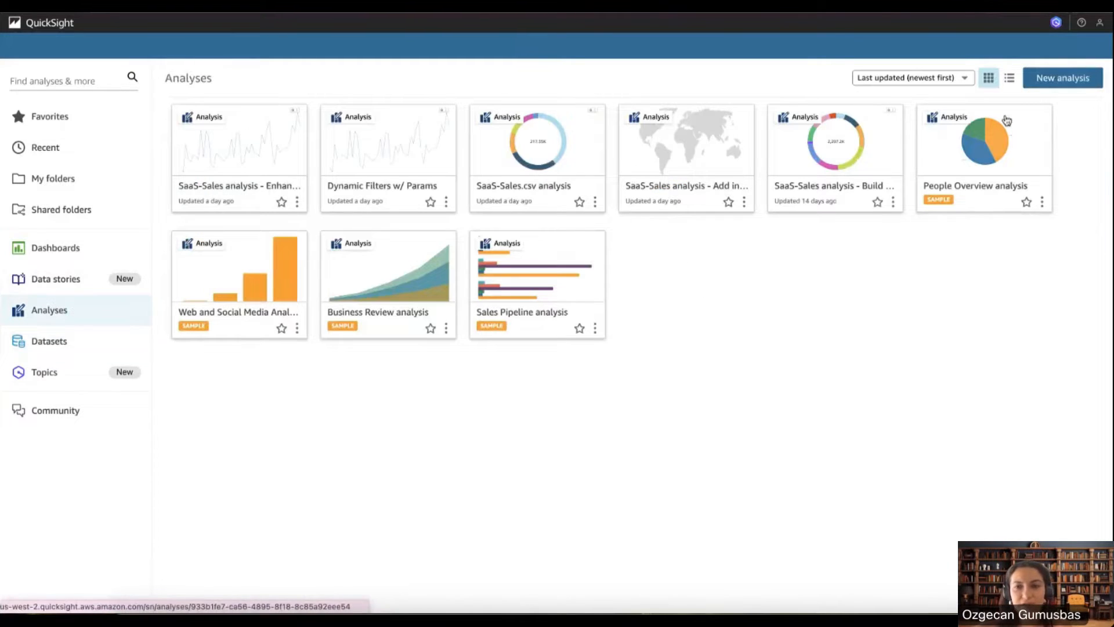
click(1084, 77)
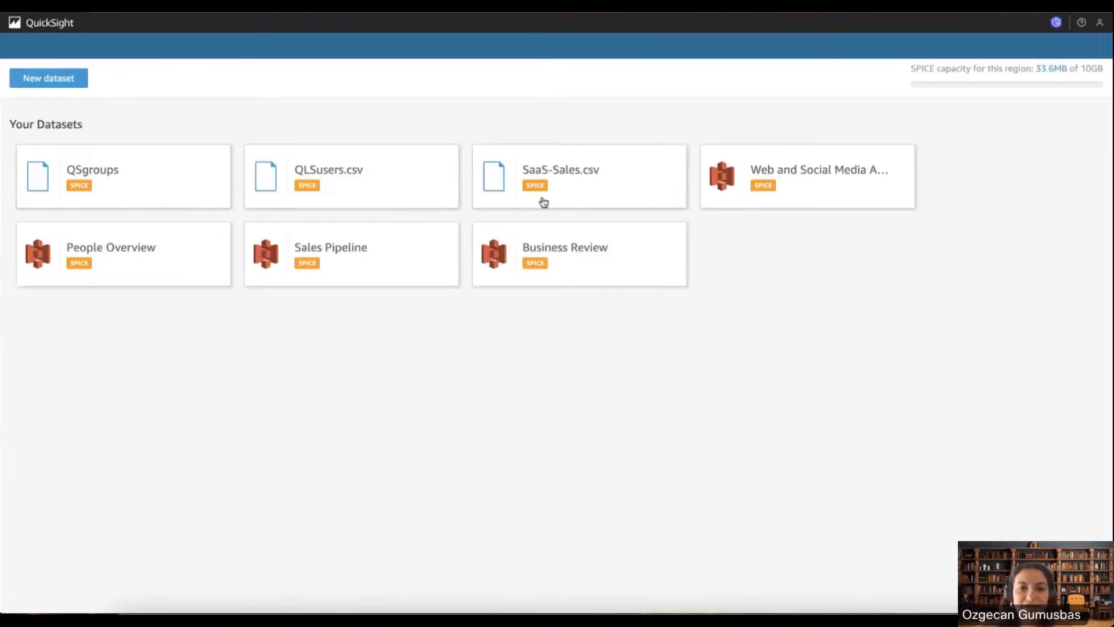
click(600, 190)
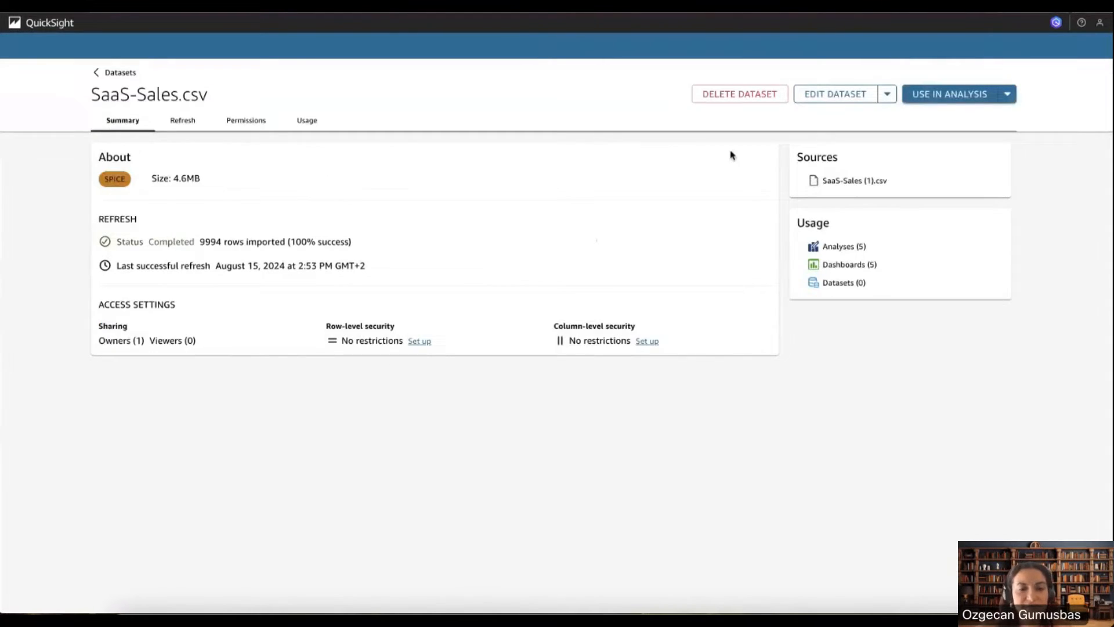
click(845, 105)
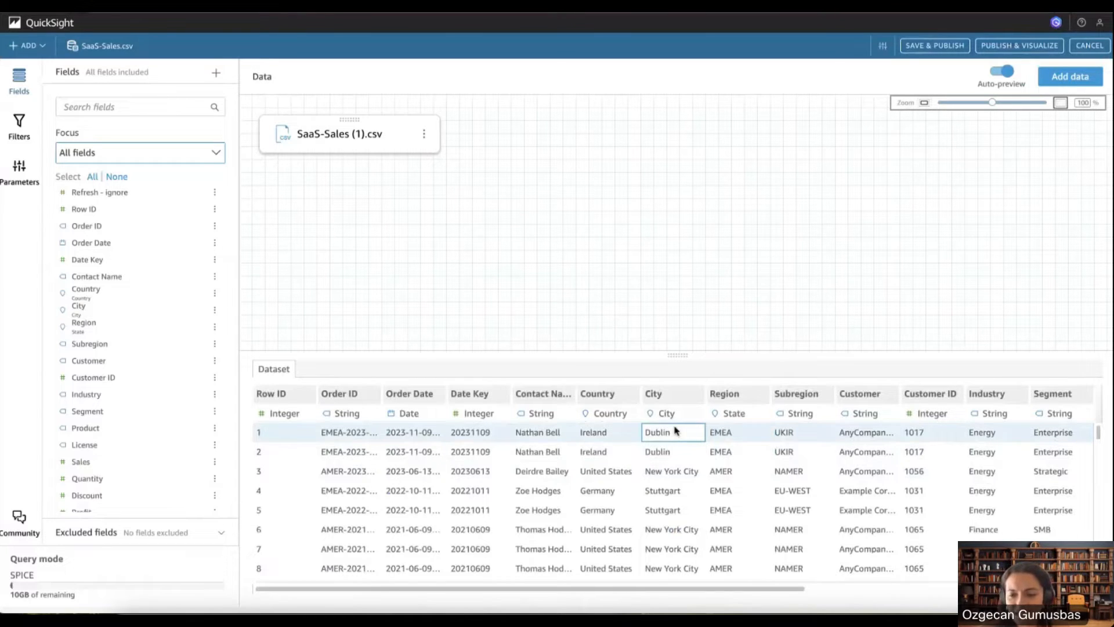
scroll(675, 430, right, 10)
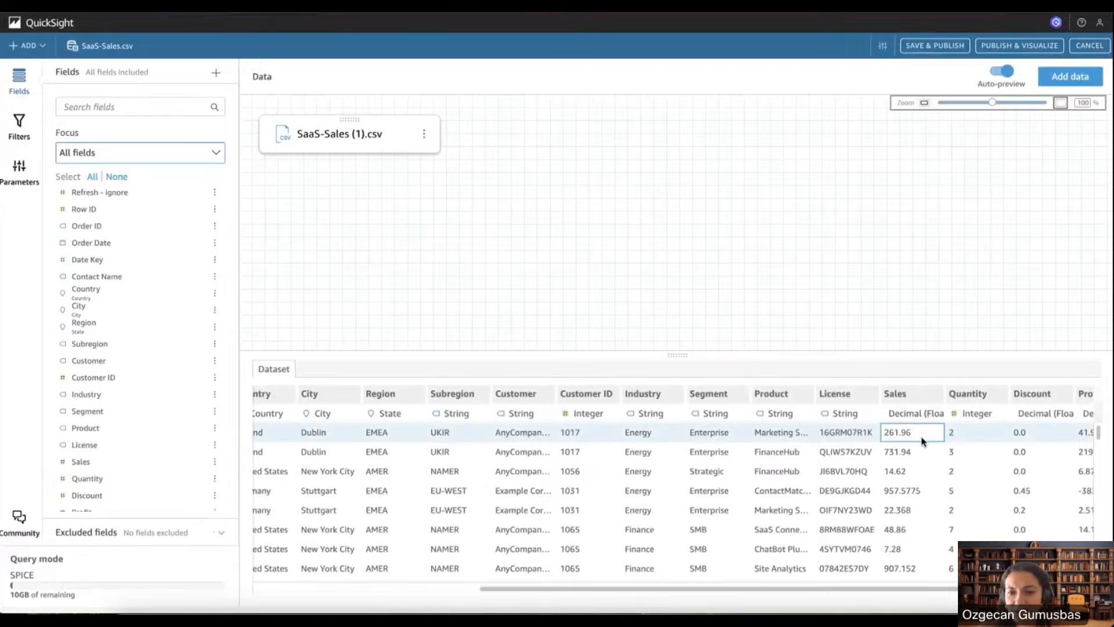
scroll(1043, 430, right, 2)
scroll(1038, 430, right, 3)
scroll(1038, 430, left, 5)
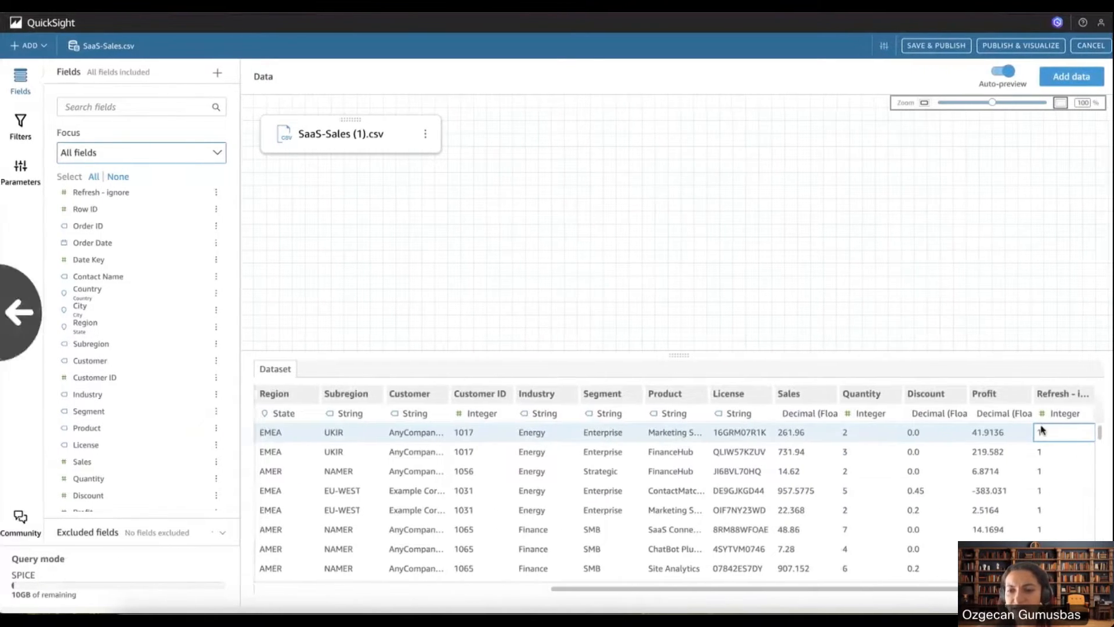
Publish and visualize the SaaS-Sales.csv dataset on a new interactive sheet with Tiled layout optimized for 1600px
click(861, 100)
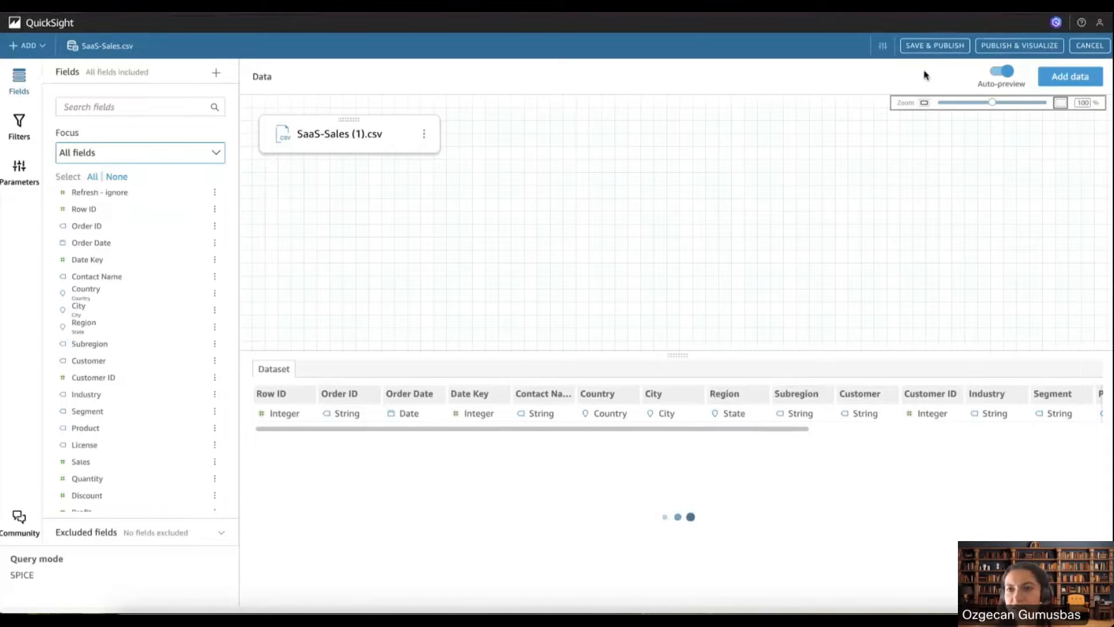
click(1026, 50)
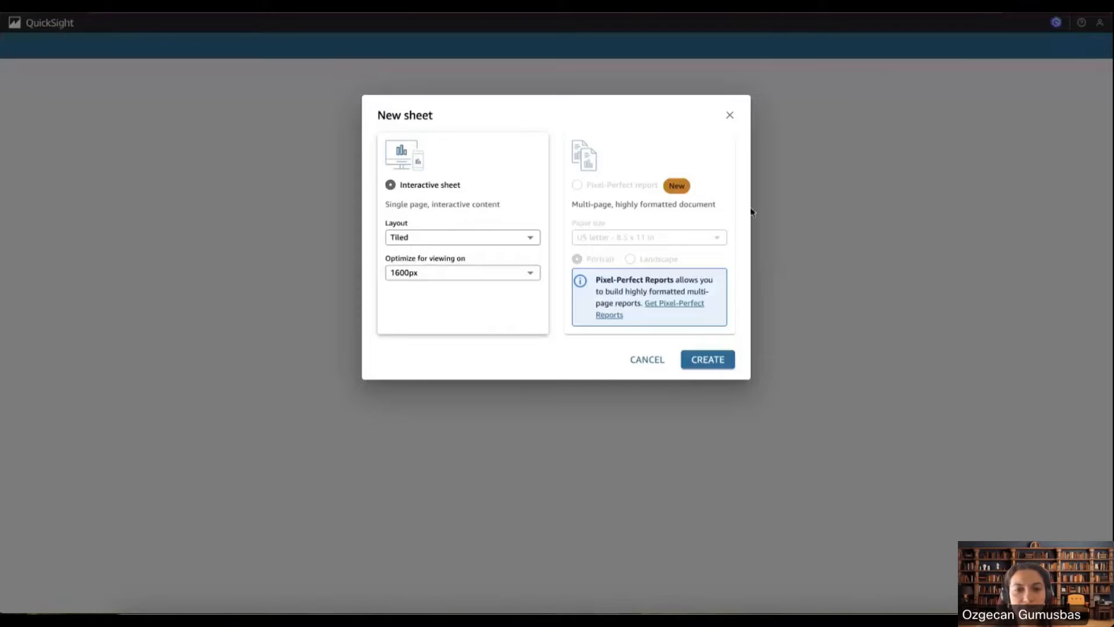
click(700, 368)
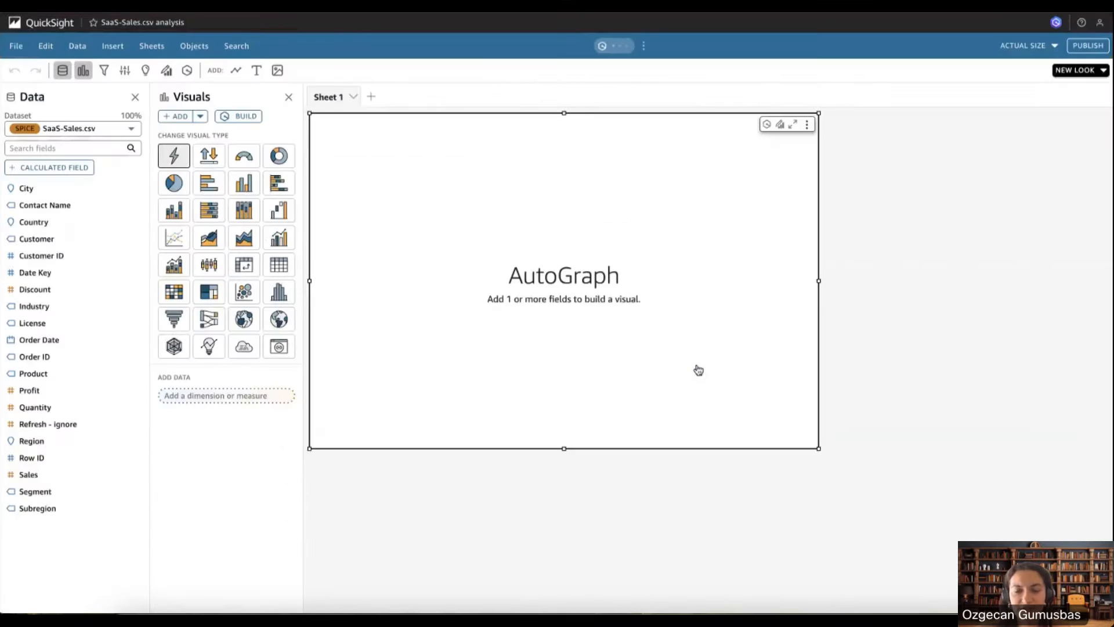
Build an AutoGraph visual of Sales by Order Date
click(76, 148)
text(sales)
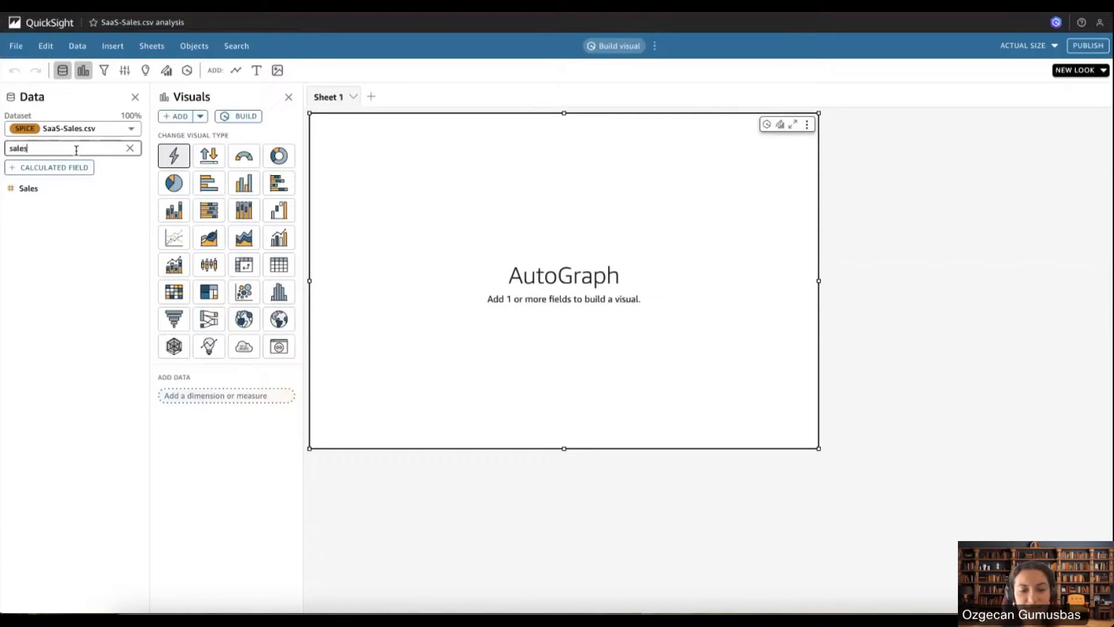
click(67, 188)
double_click(45, 148)
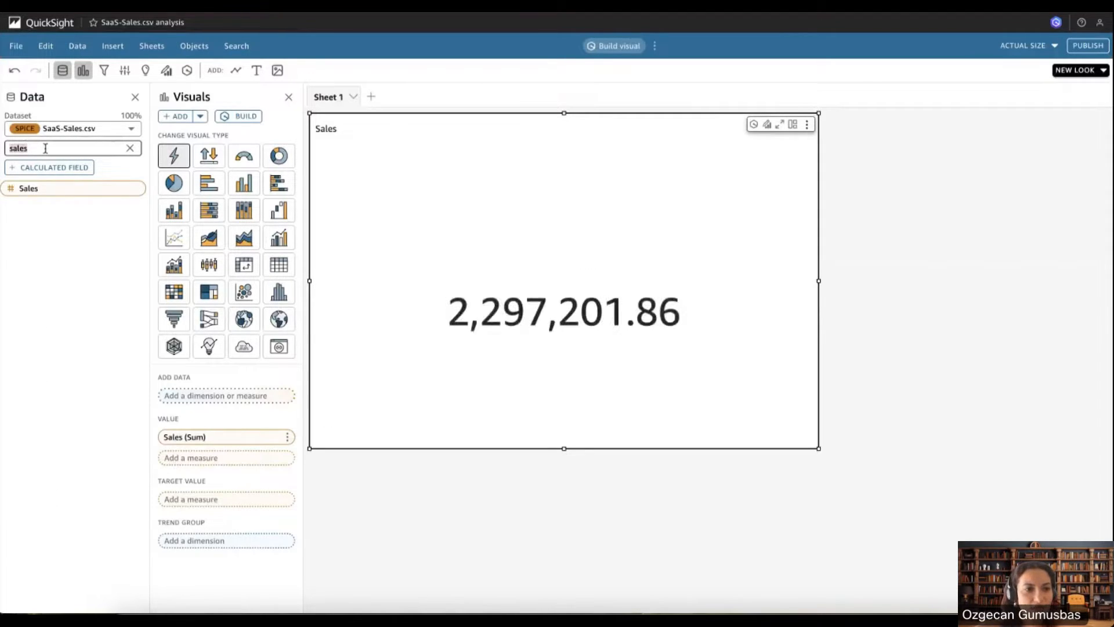
text(order)
click(48, 188)
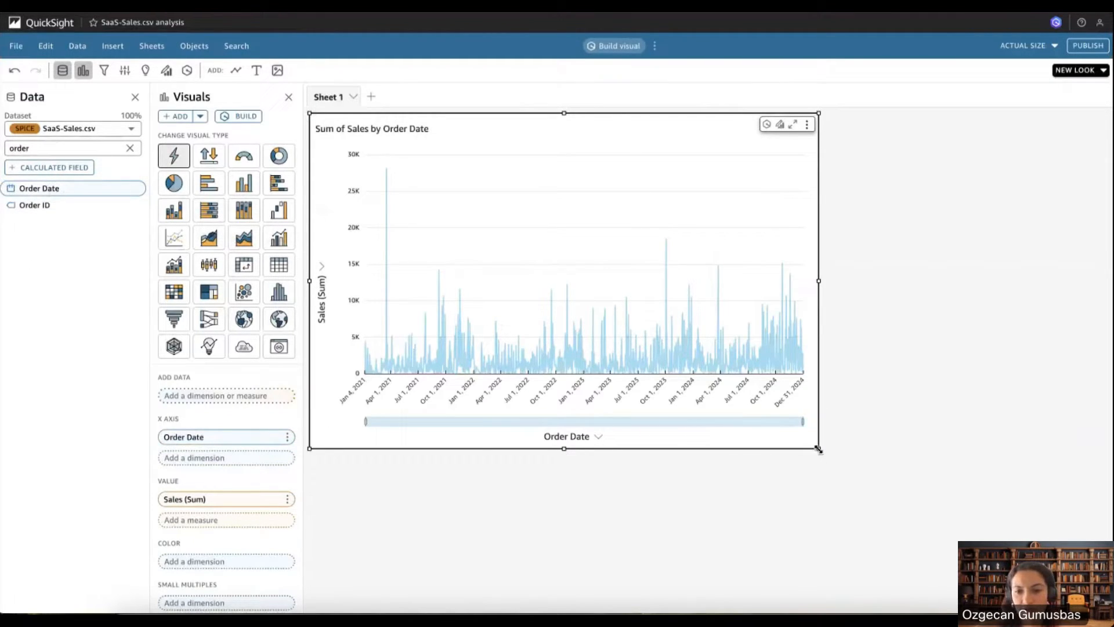
Shrink the Sales by Order Date chart and set the sheet view to Fit to width
drag(818, 450, 732, 391)
click(1026, 45)
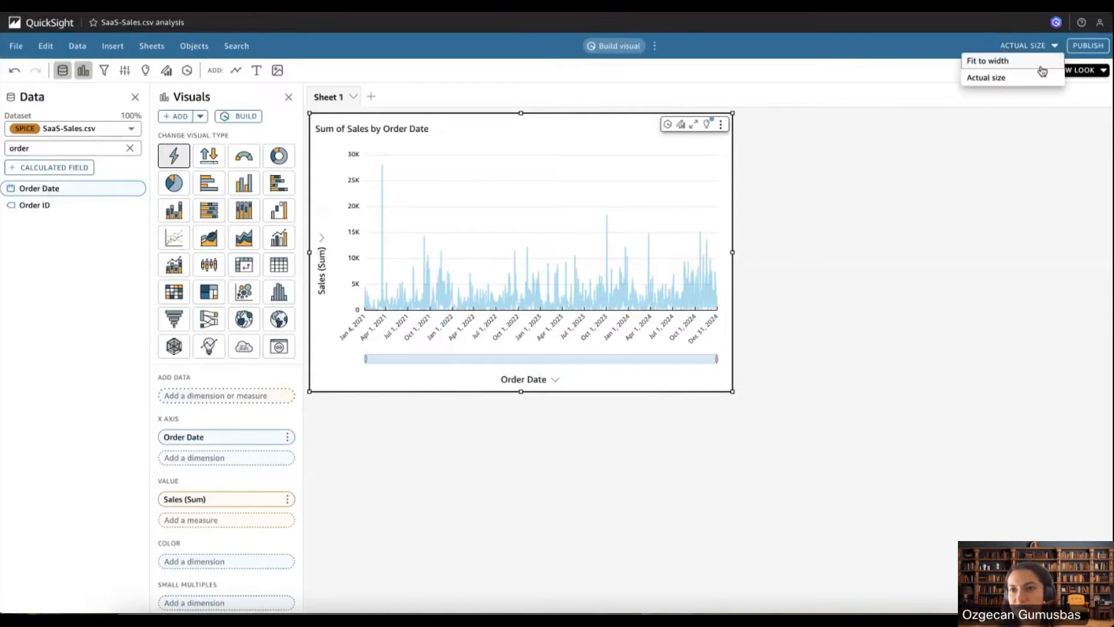
click(1036, 64)
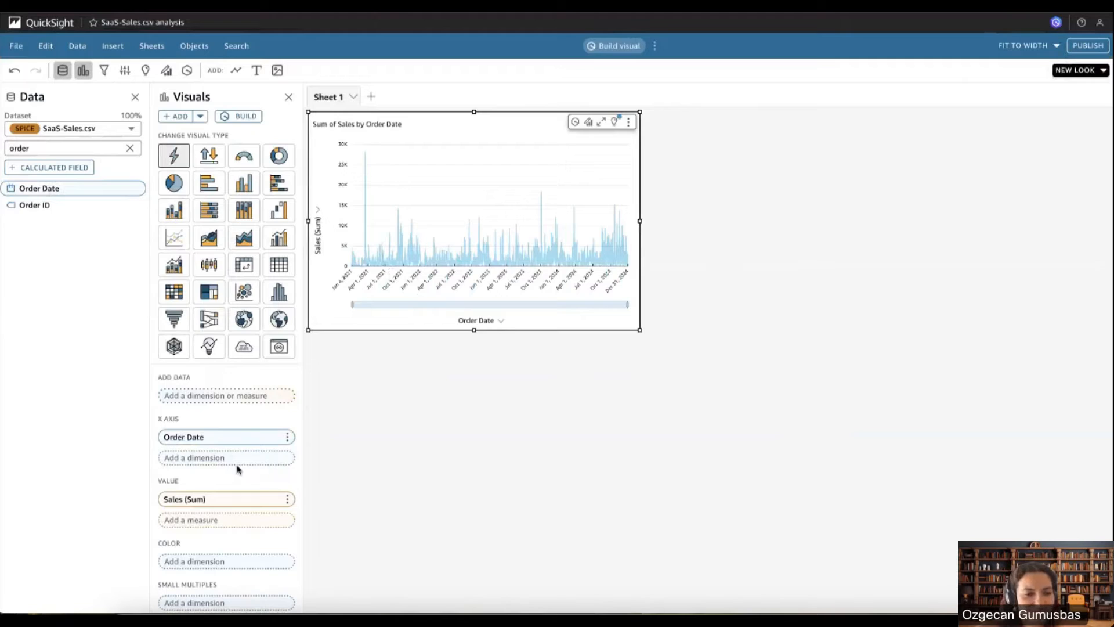
Aggregate the line chart's Order Date by month
click(287, 438)
mouse_move(336, 457)
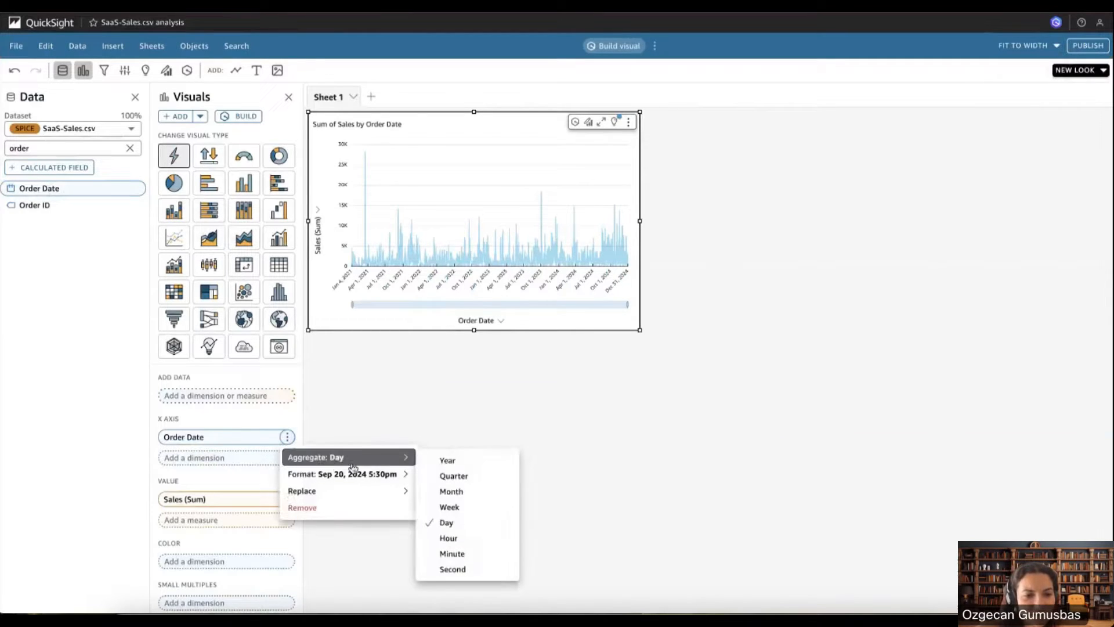
click(443, 474)
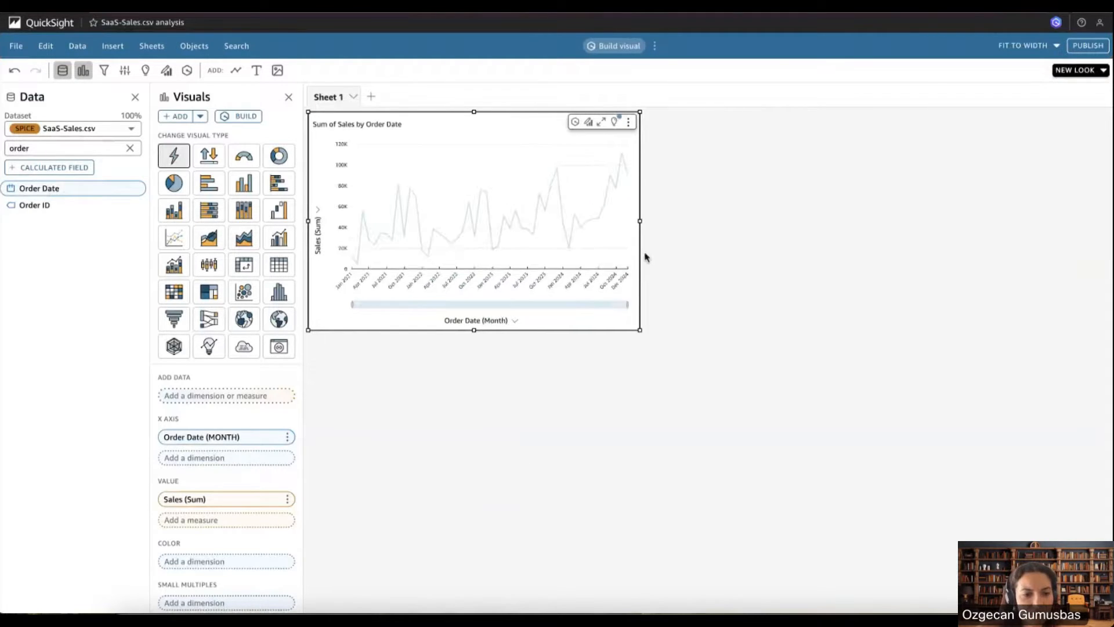
Add a forecast to the monthly sales line chart
click(627, 123)
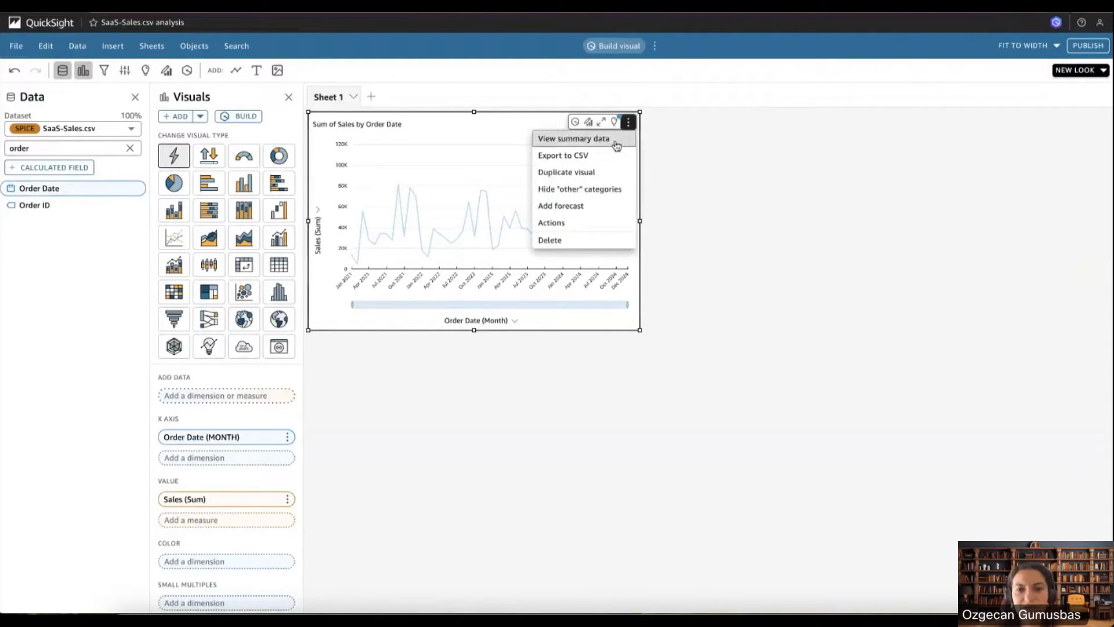
click(600, 204)
drag(578, 293, 622, 329)
click(716, 280)
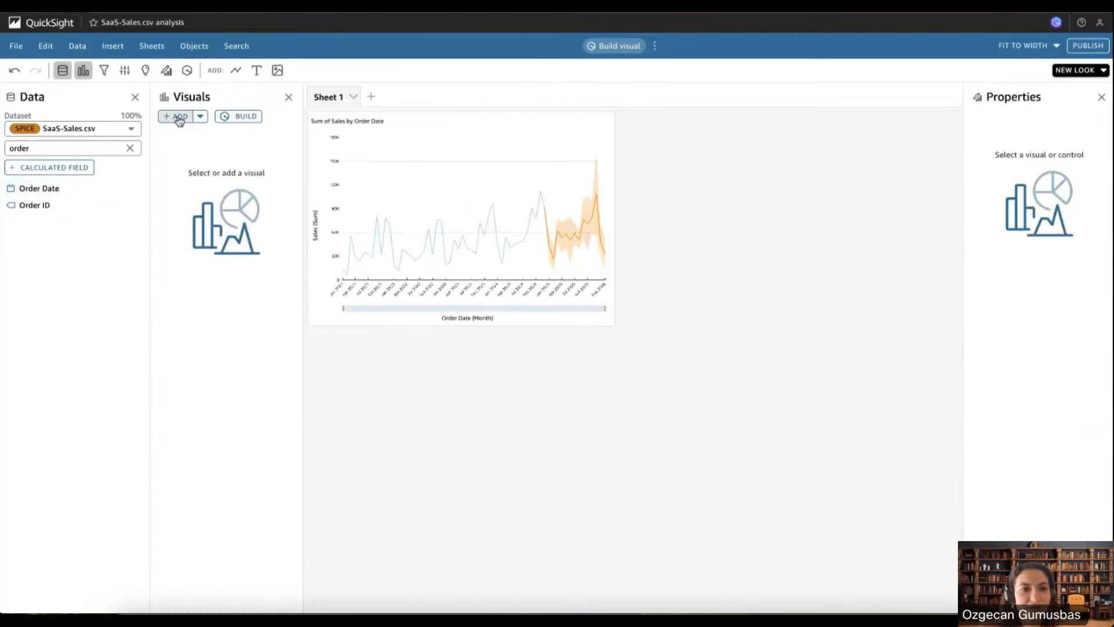
Add a Key Performance Indicator visual with Order Date as trend group and Sales as value
click(175, 116)
click(210, 156)
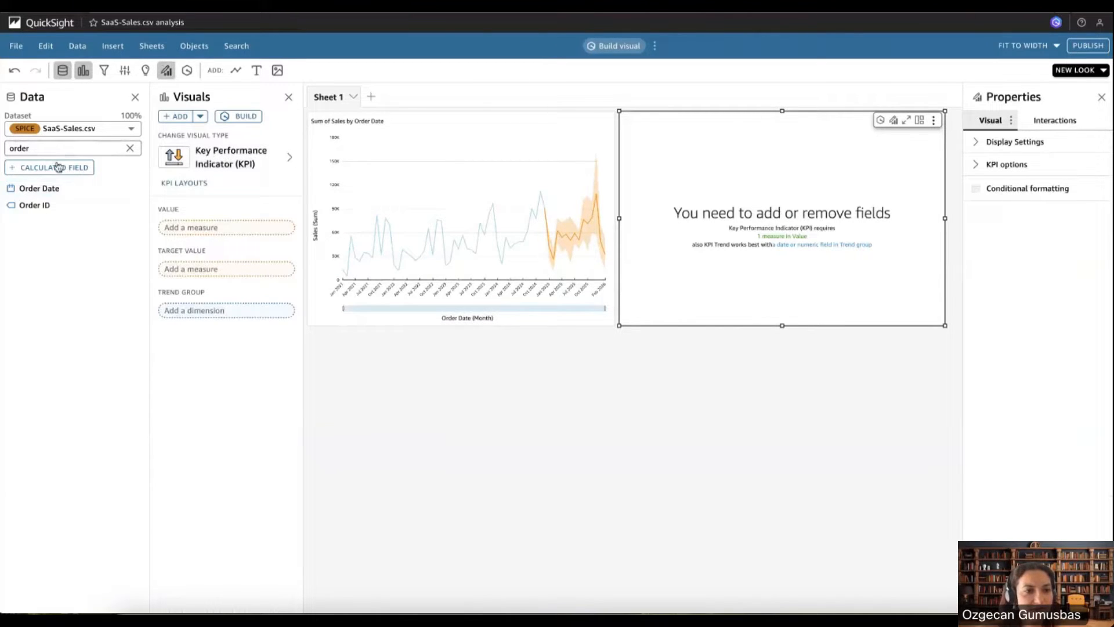
click(51, 188)
double_click(45, 149)
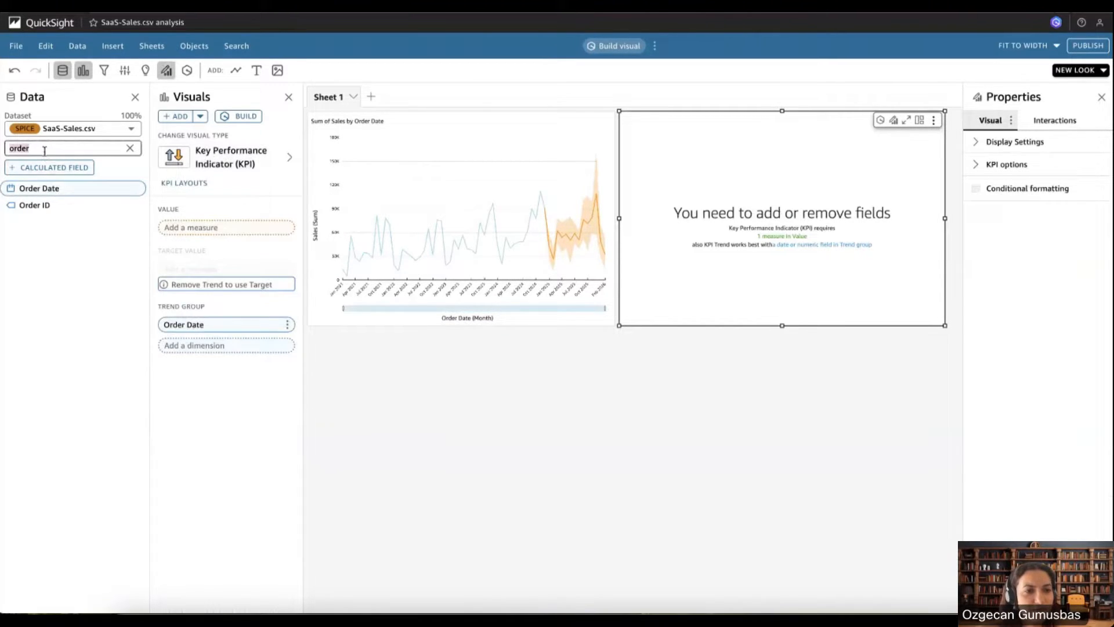
text(sale)
click(60, 189)
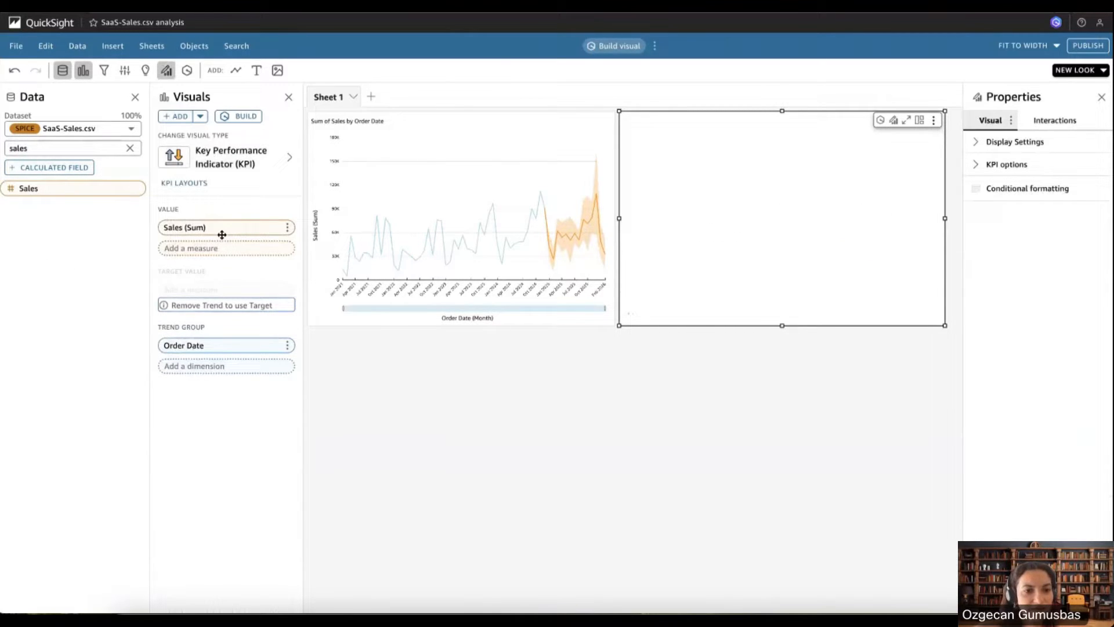
Aggregate the KPI's Order Date trend group by quarter
click(286, 345)
mouse_move(405, 369)
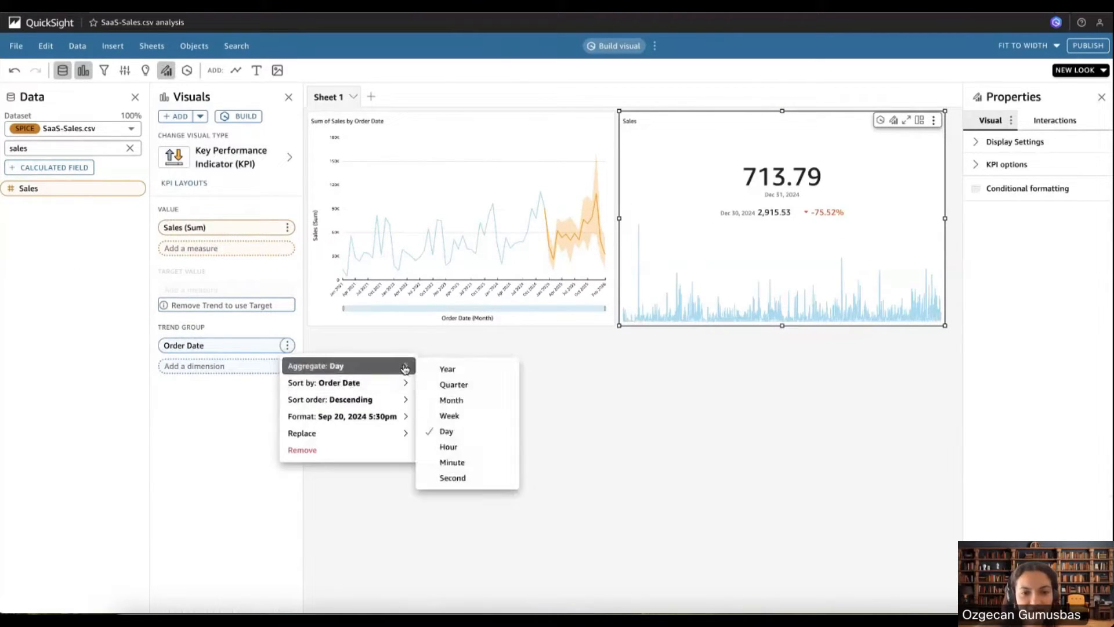
click(444, 384)
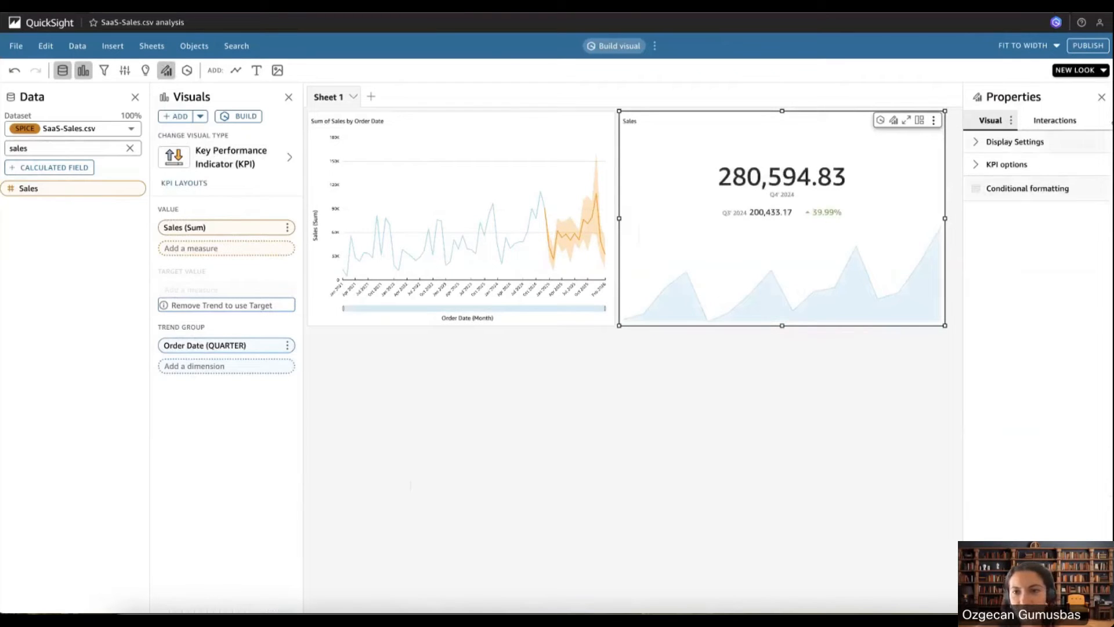
Set the KPI's primary value displayed to Comparison, with Difference as percent (%) as the comparison method
click(1056, 122)
click(993, 121)
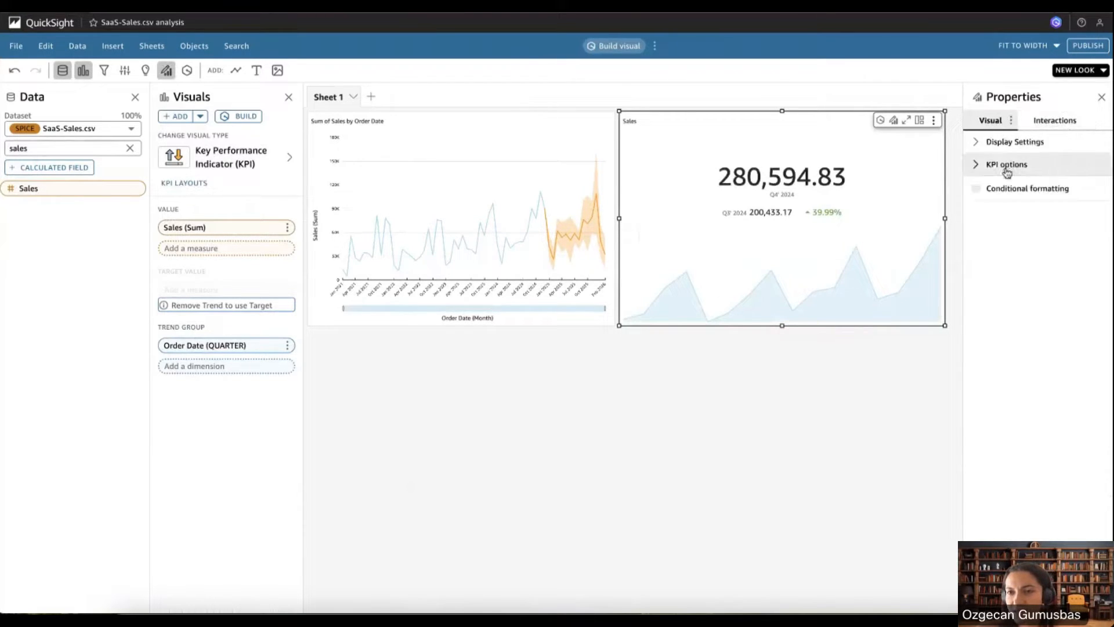
click(980, 166)
click(978, 142)
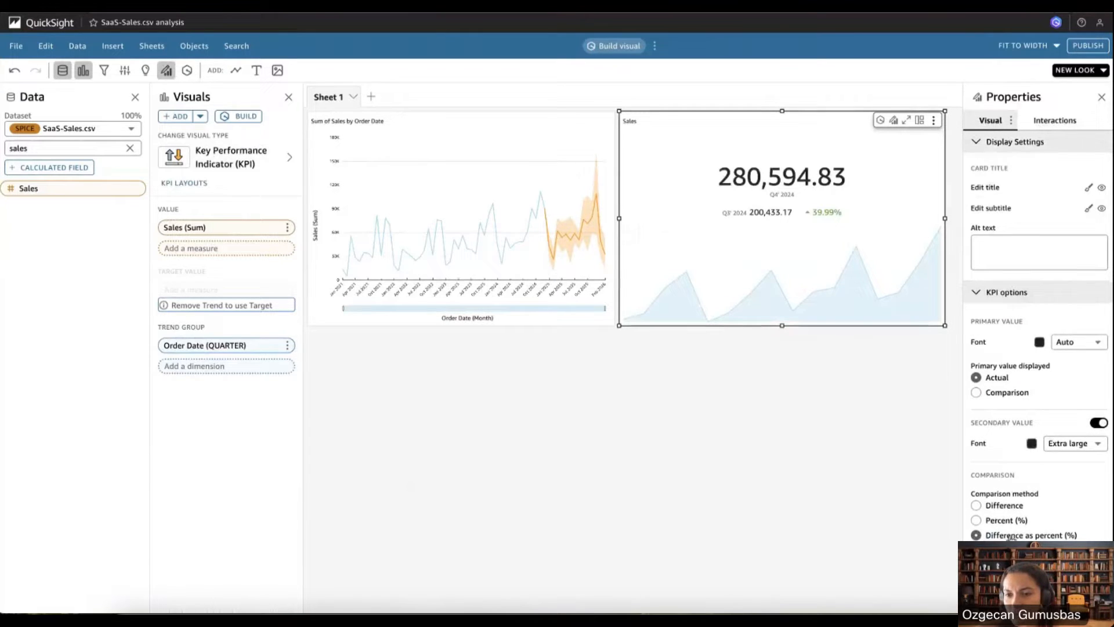
click(1002, 522)
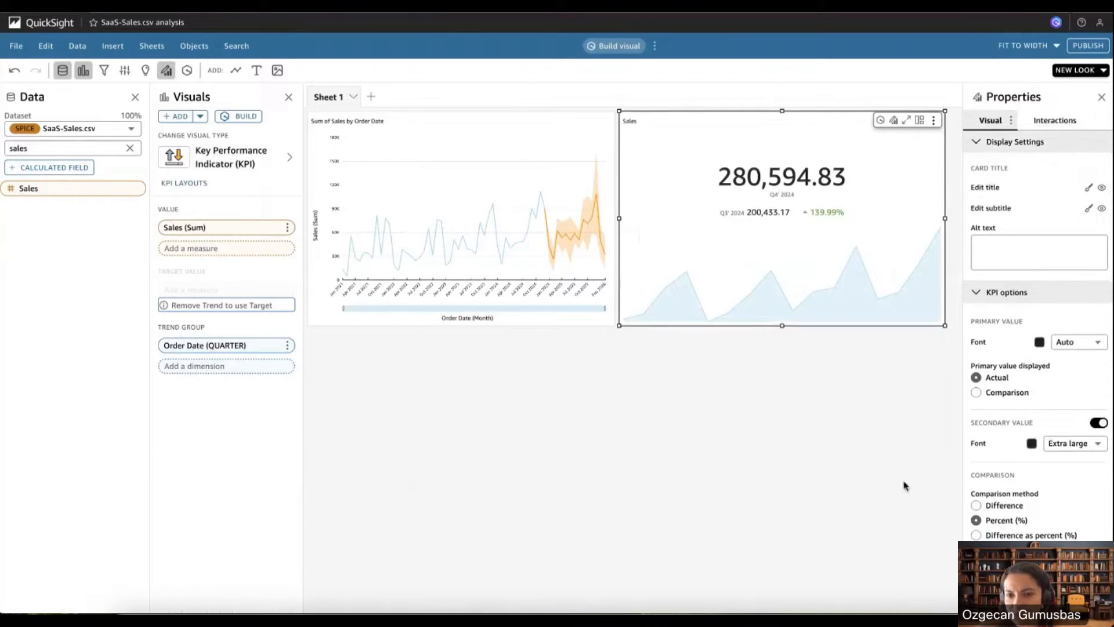
click(978, 395)
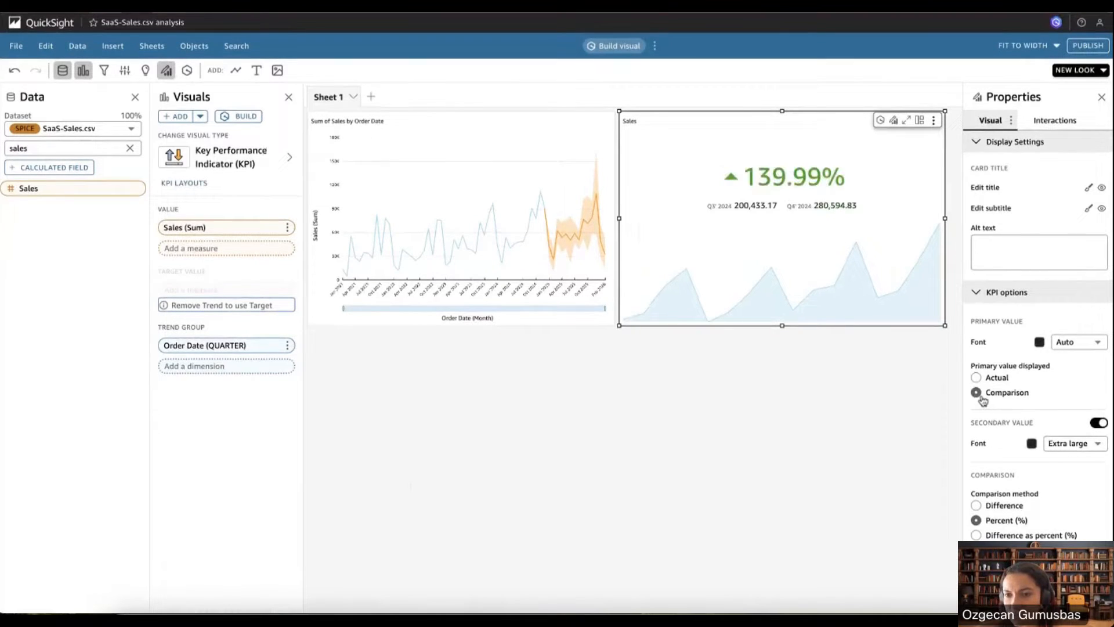
click(977, 534)
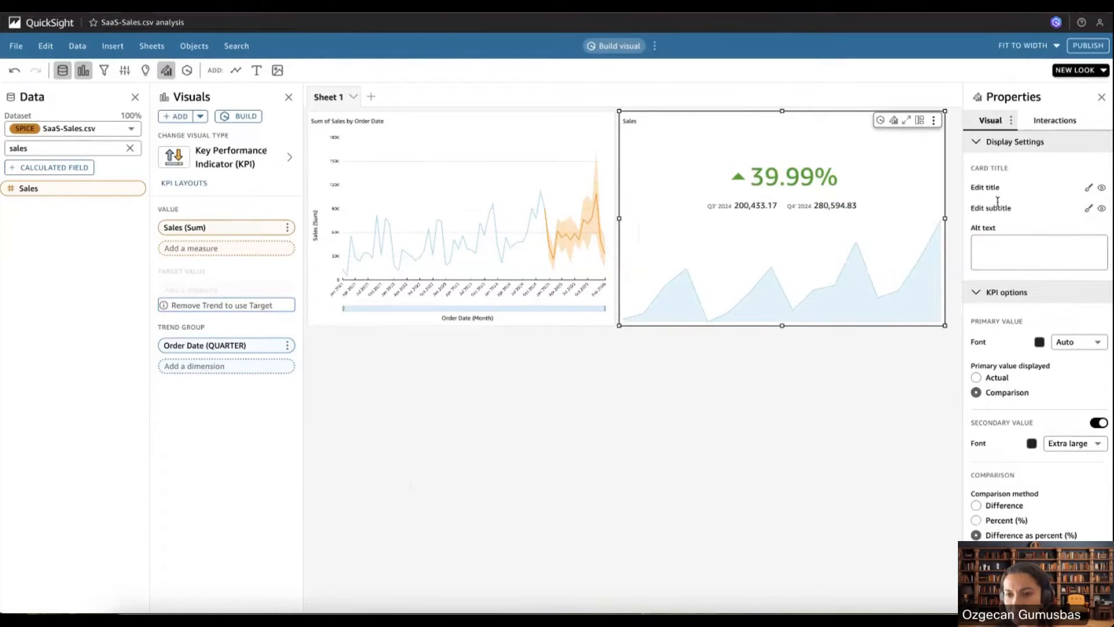
click(1102, 98)
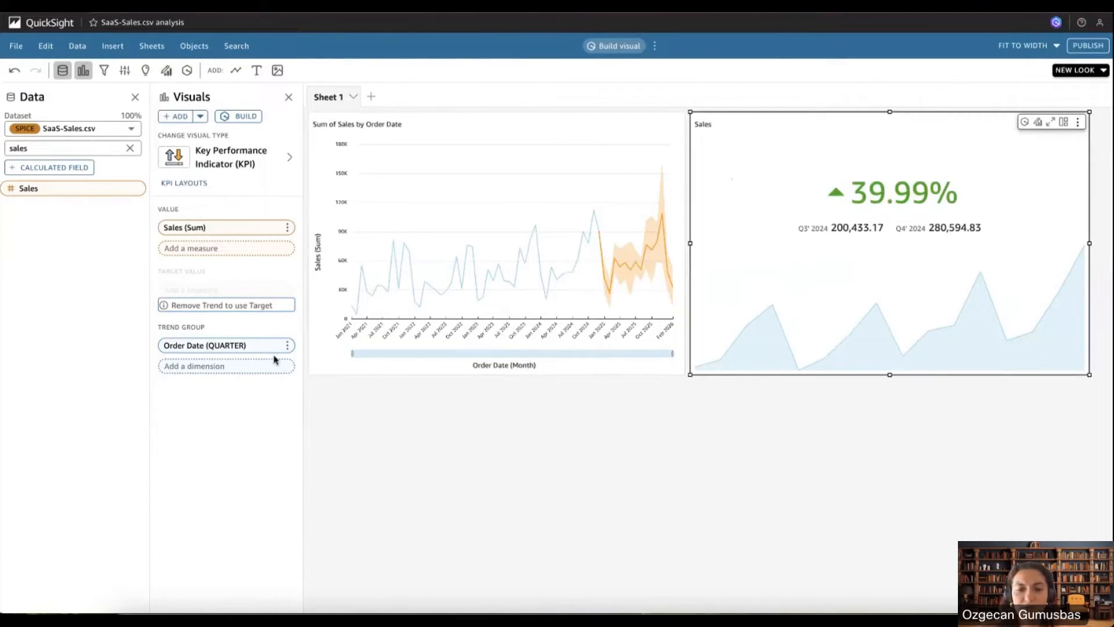
click(448, 469)
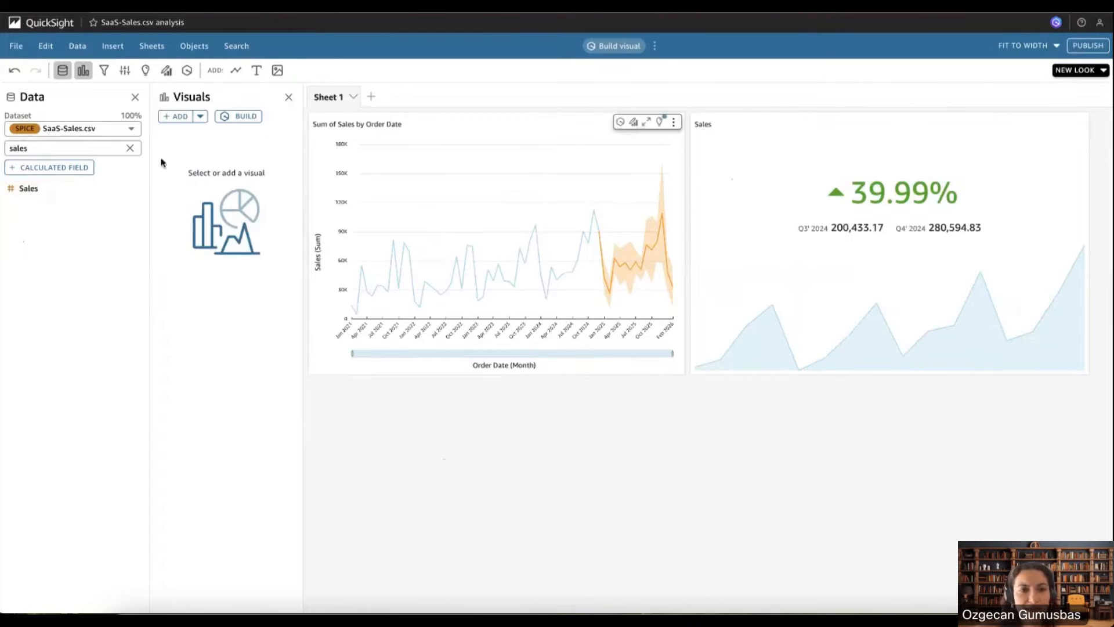
Add a Points on map visual with Country as its geospatial field
click(187, 116)
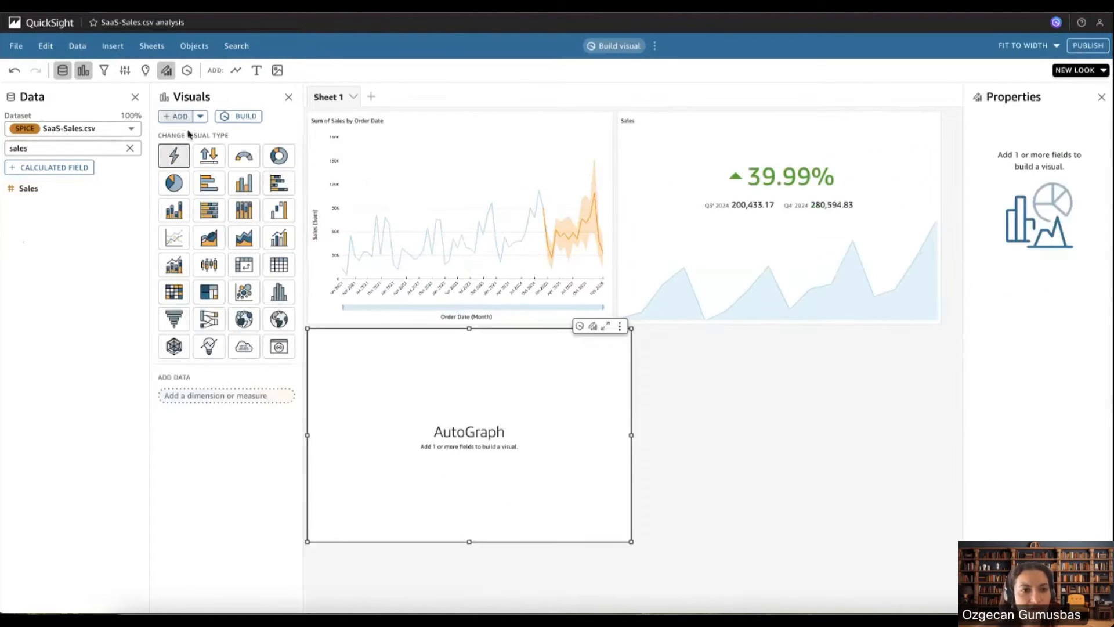
click(244, 319)
double_click(75, 149)
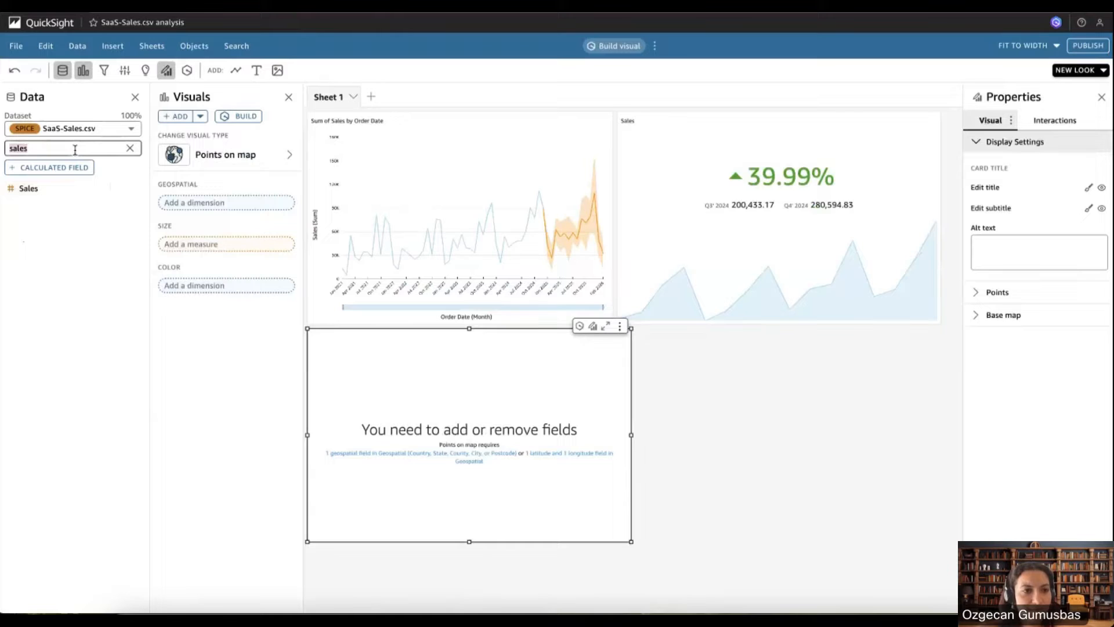
text(regio)
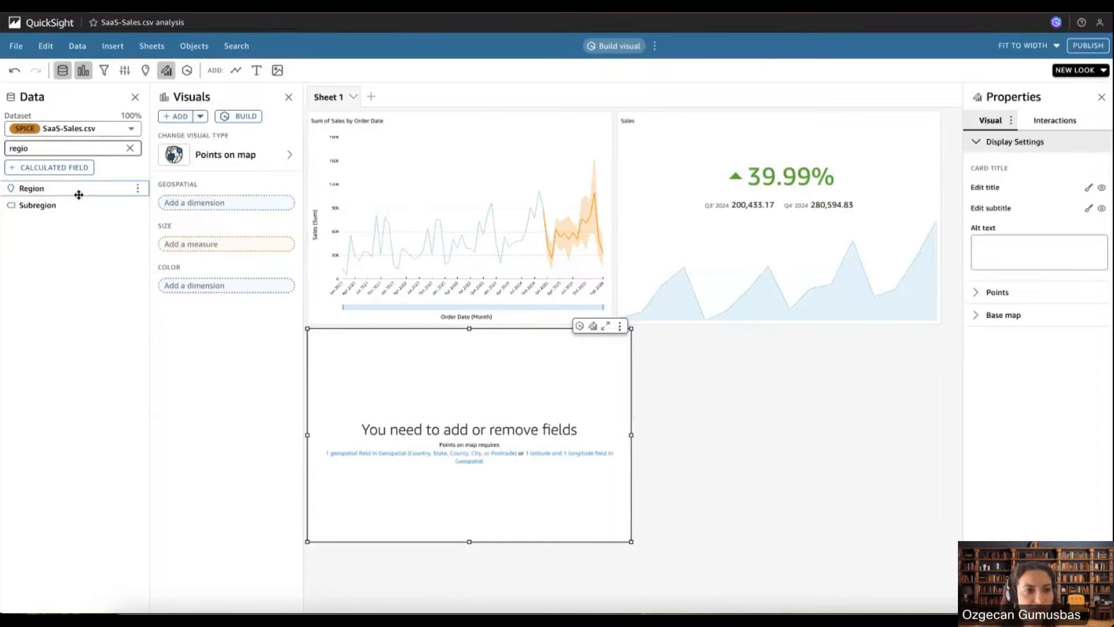
key(BackSpace)
key(BackSpace)
key(BackSpace)
text(coun)
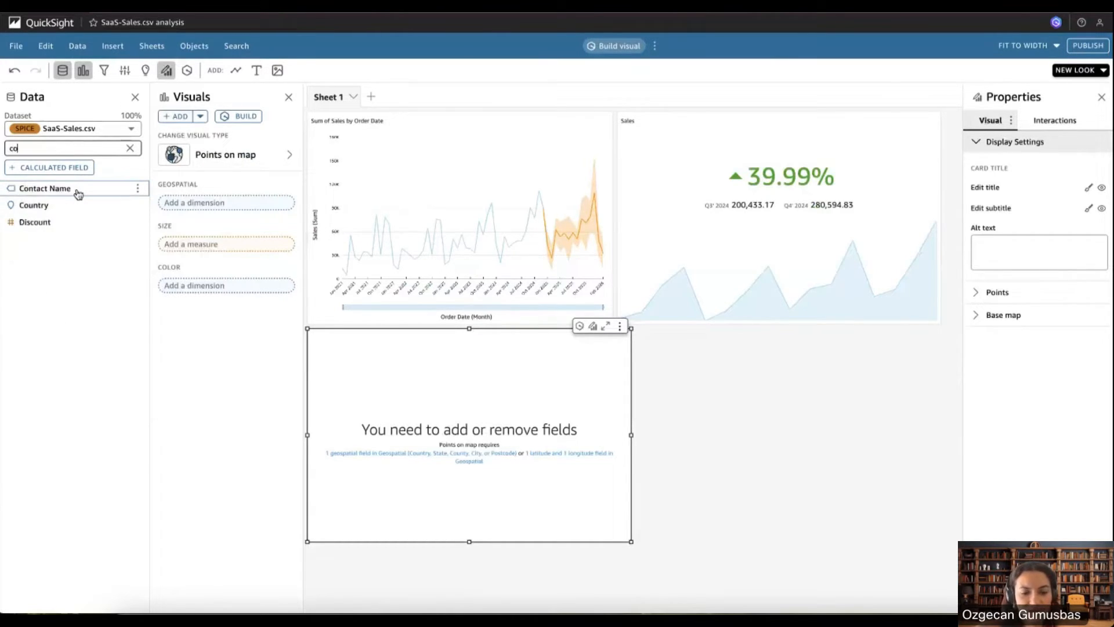
click(64, 188)
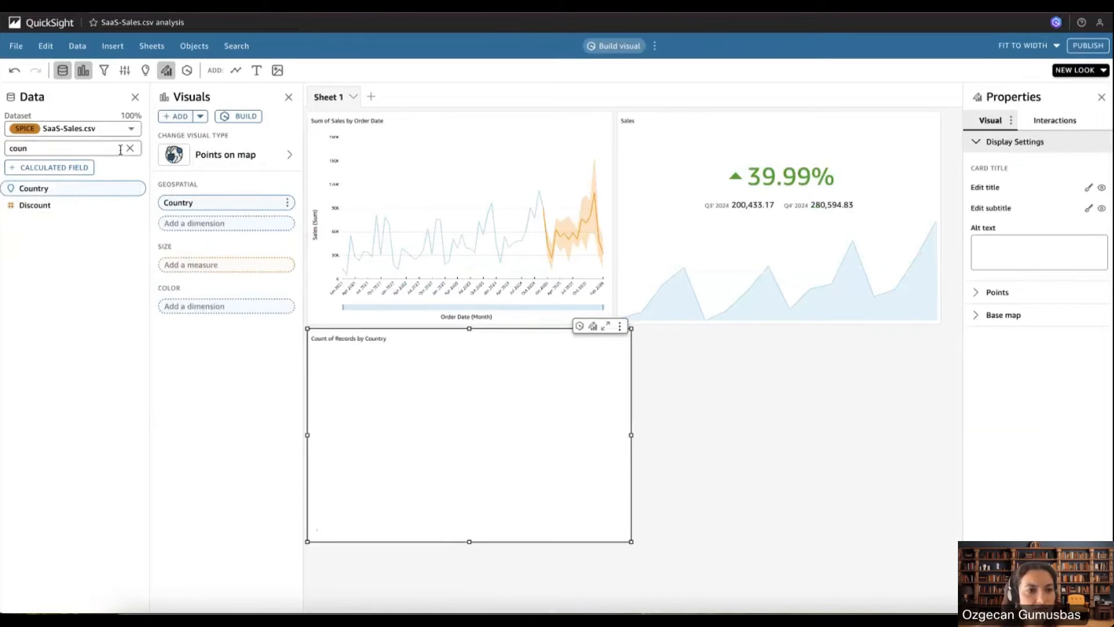
Size the map's points by Sales and narrow the map visual to the width of the line chart above it
click(130, 148)
click(105, 149)
text(sales)
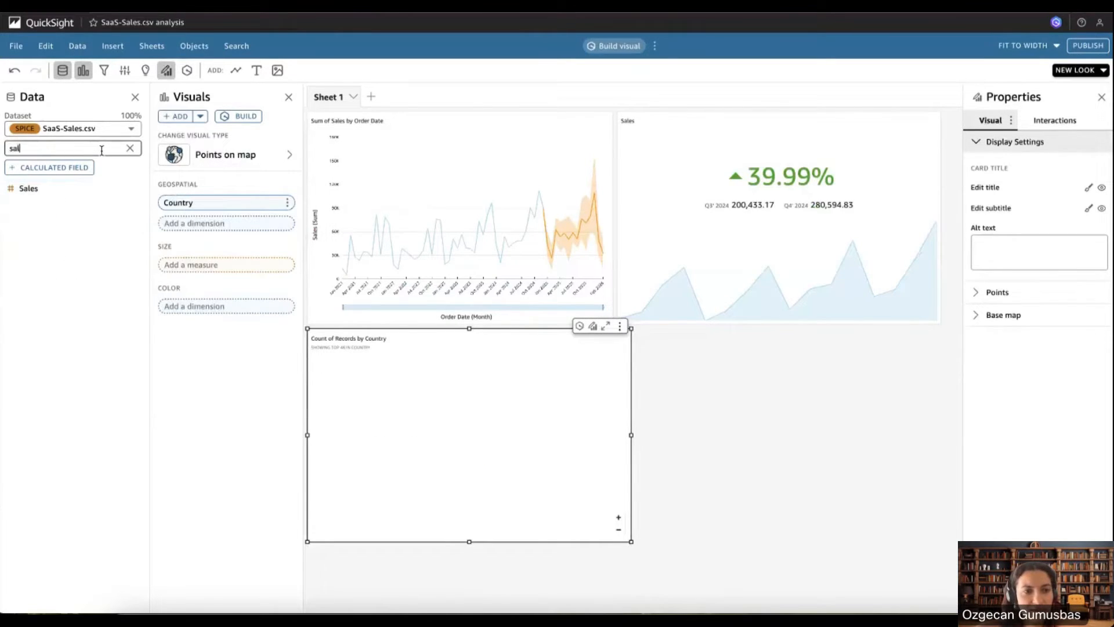
click(101, 186)
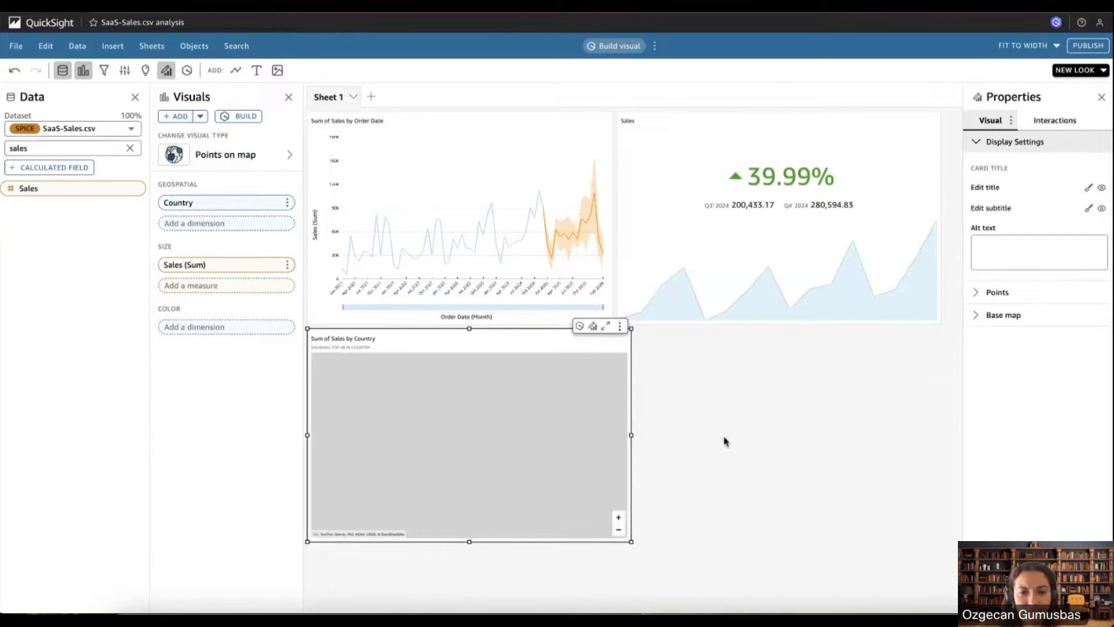
drag(631, 541, 613, 542)
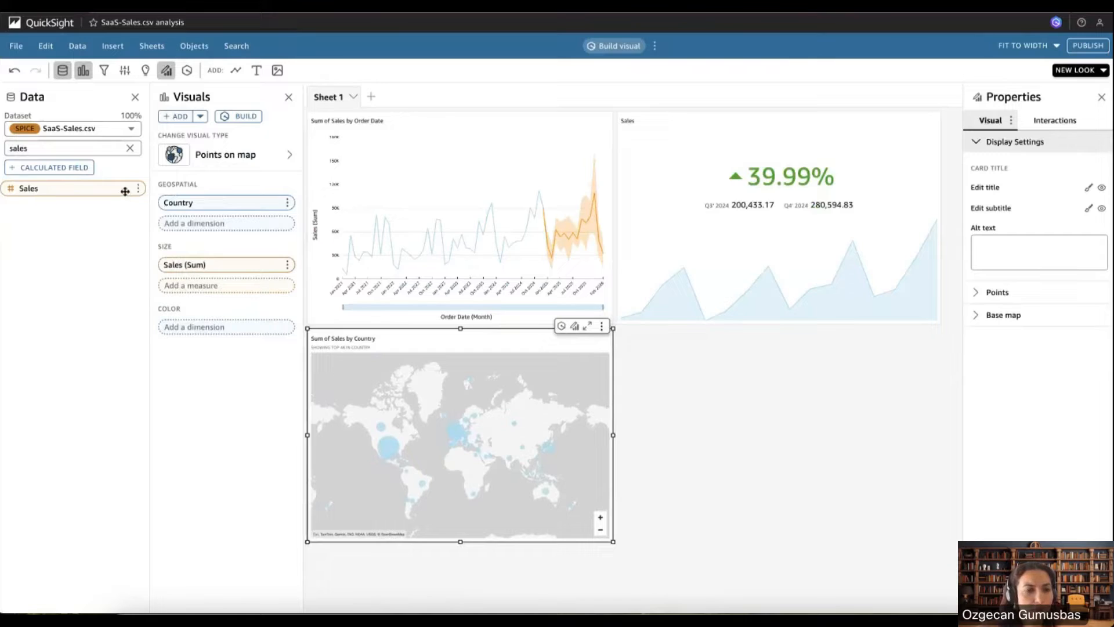
Add a donut chart with Subregion as group/color and Sales as value
click(130, 148)
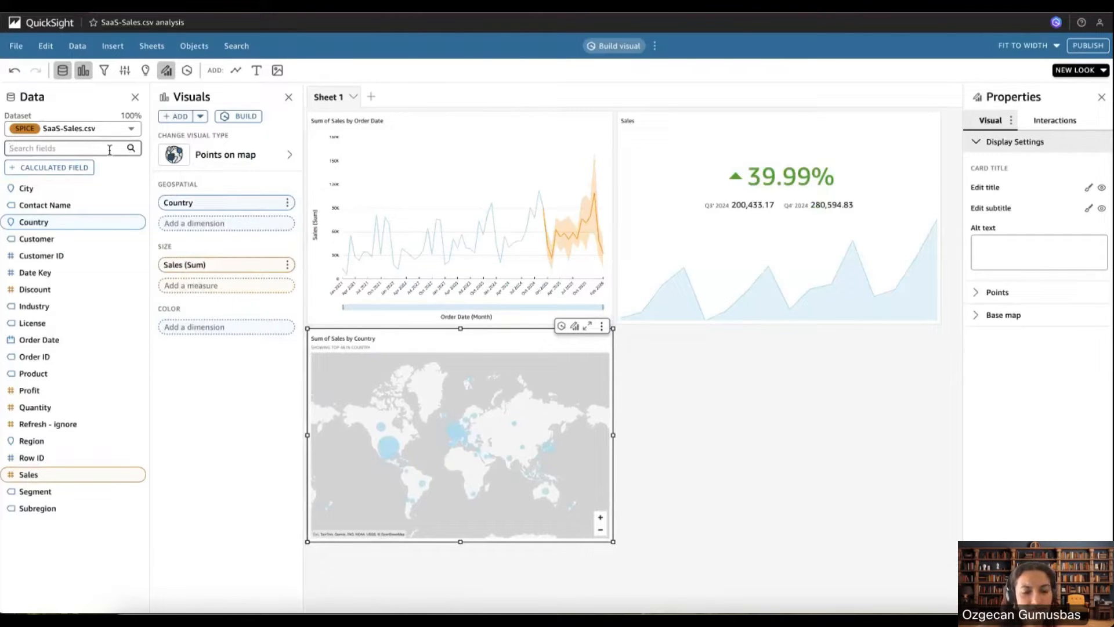
click(180, 116)
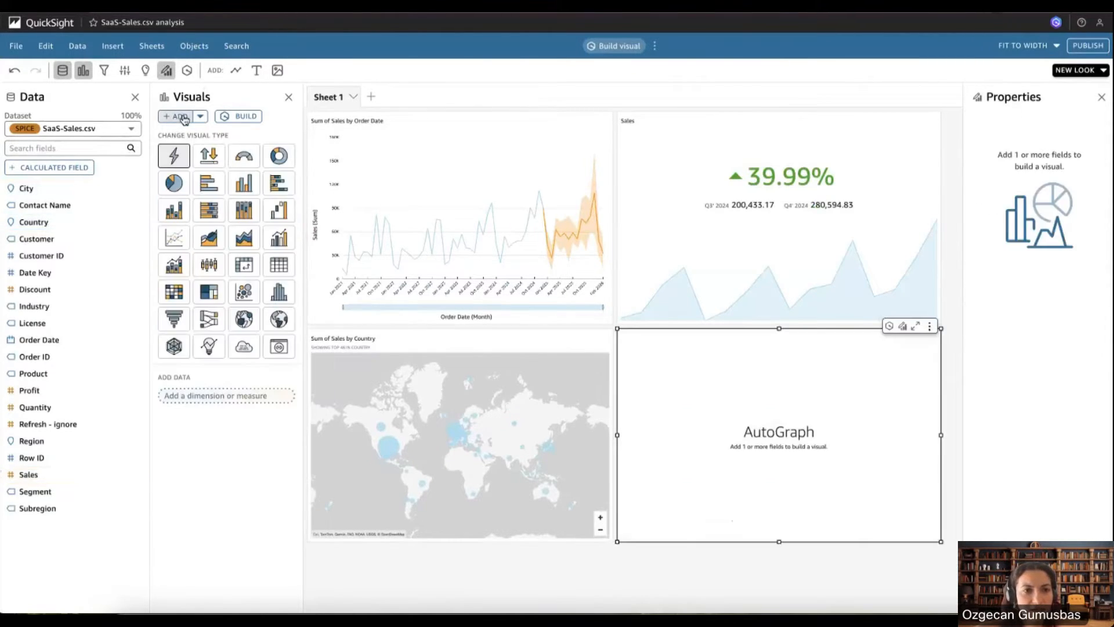
click(277, 158)
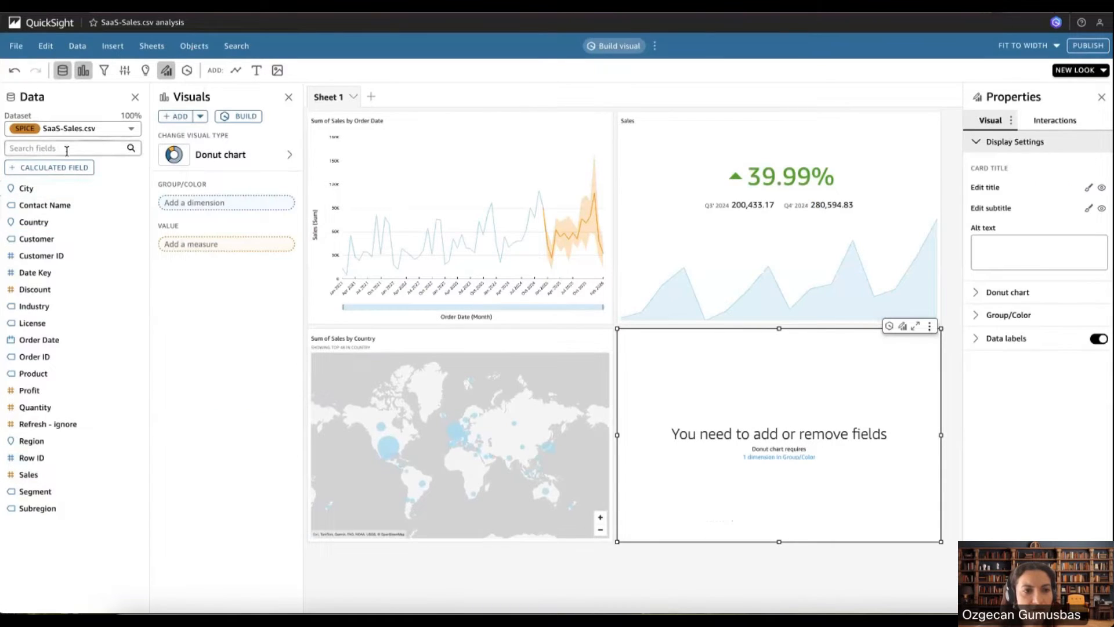
text(sales)
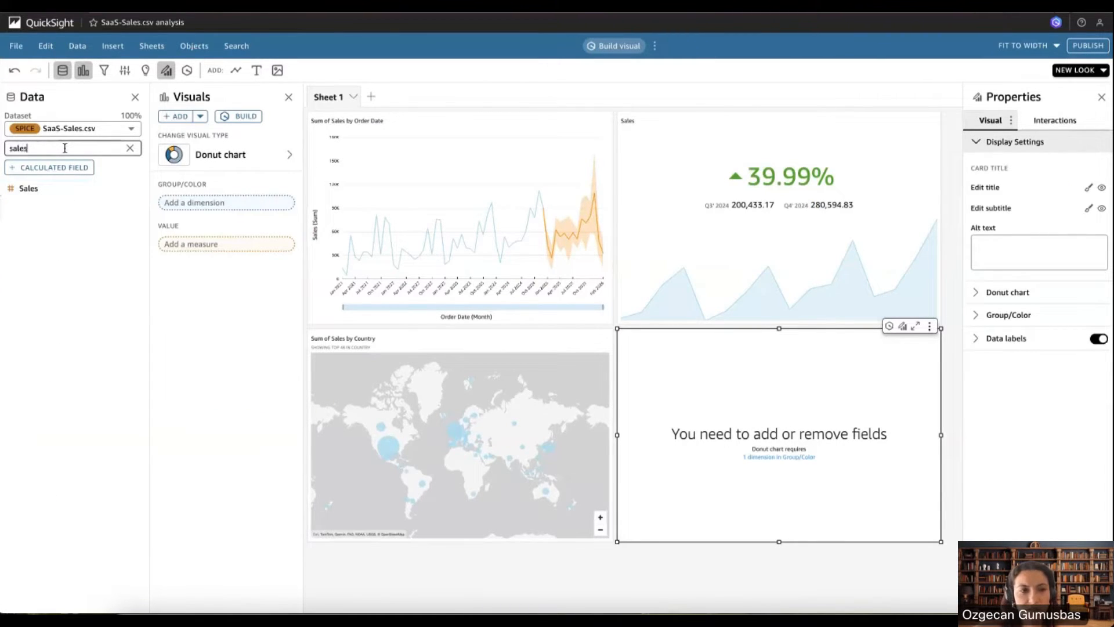
click(50, 190)
double_click(38, 150)
text(subs)
key(BackSpace)
click(37, 188)
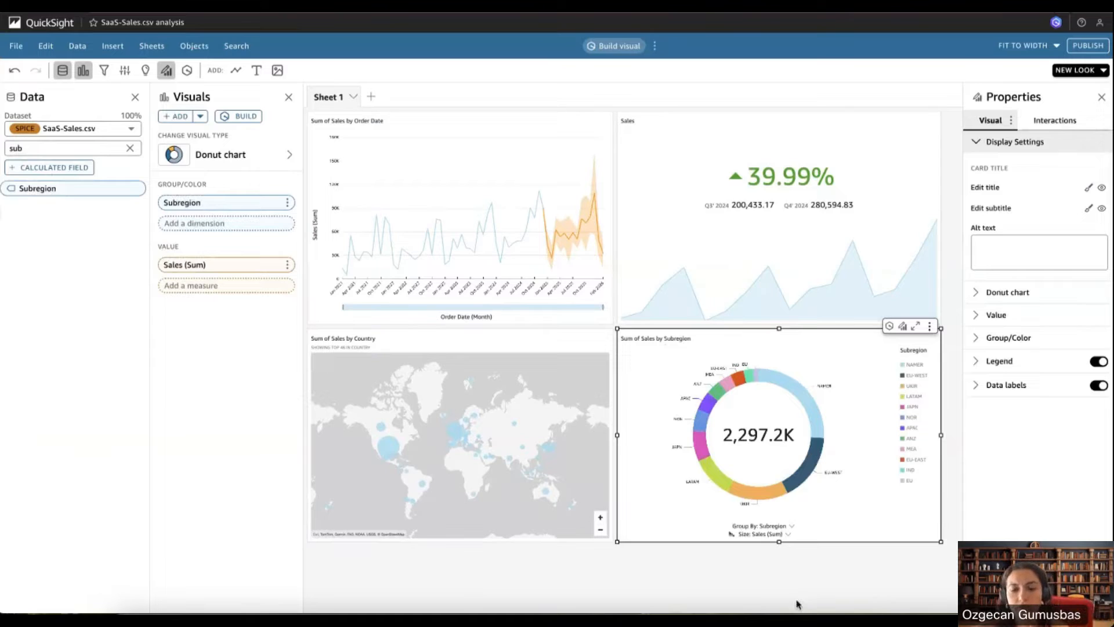
click(1101, 97)
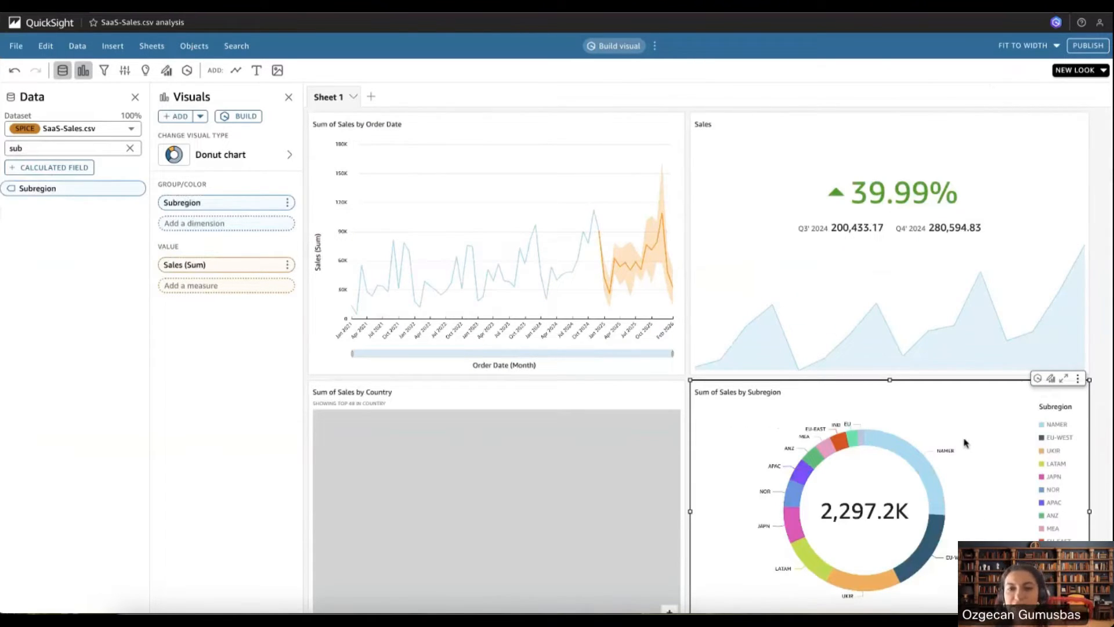
scroll(965, 443, down, 1)
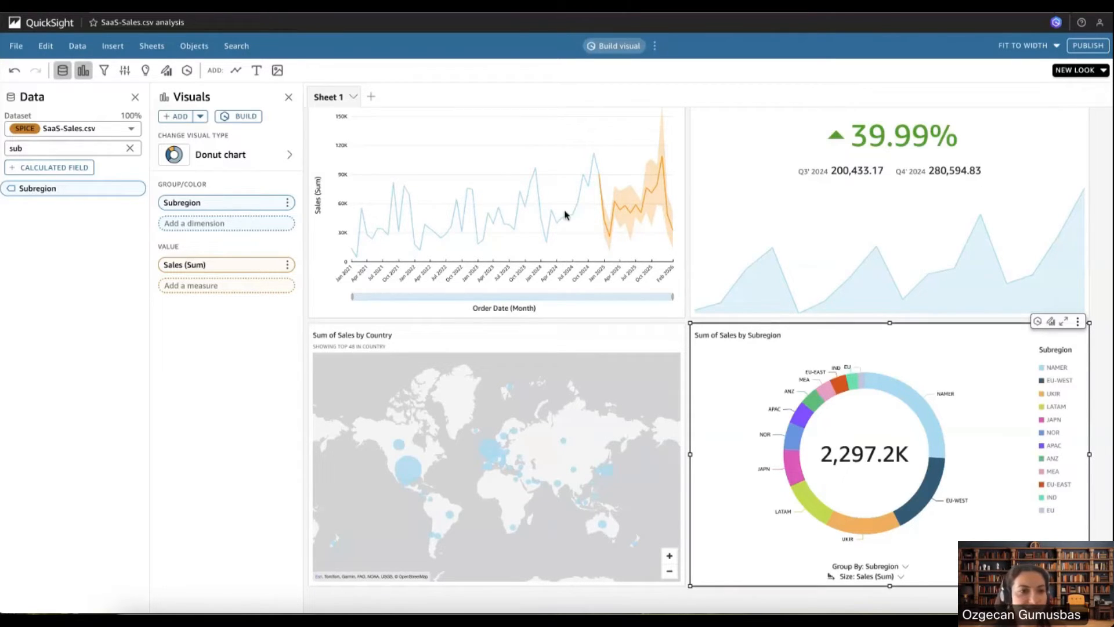
Add a filter on the Industry field and apply it to all visuals on this sheet
click(103, 70)
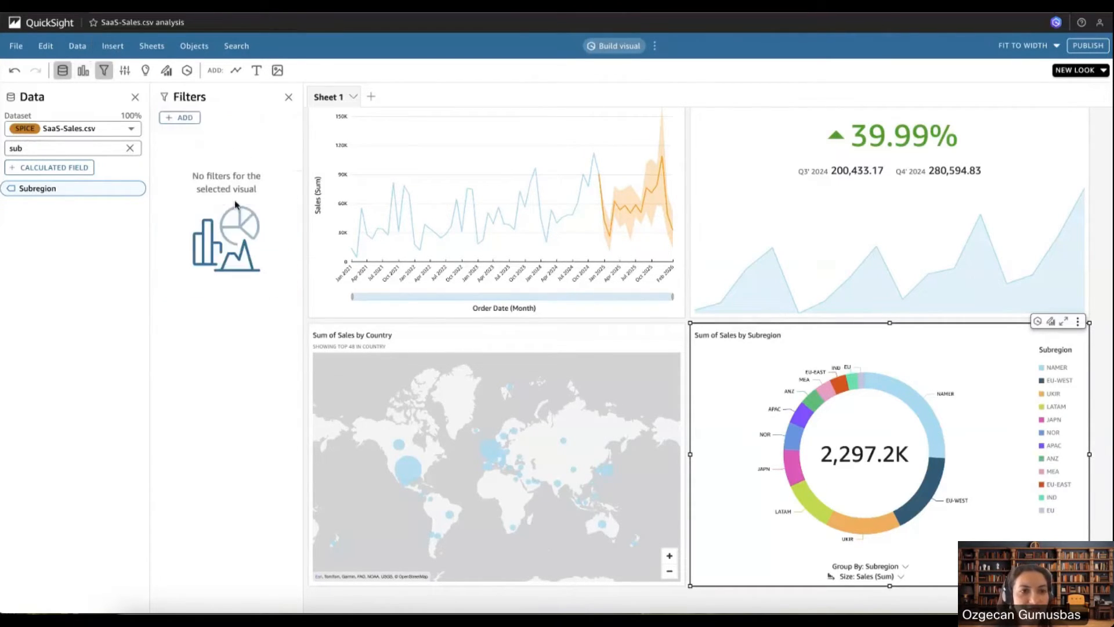
click(180, 117)
click(174, 142)
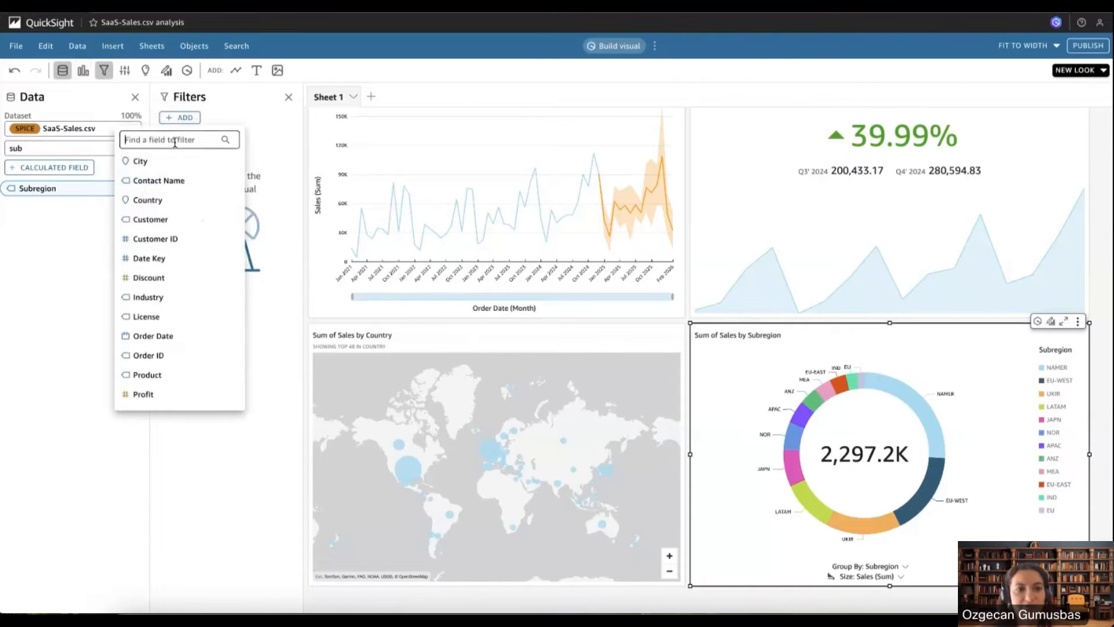
text(ind)
click(148, 161)
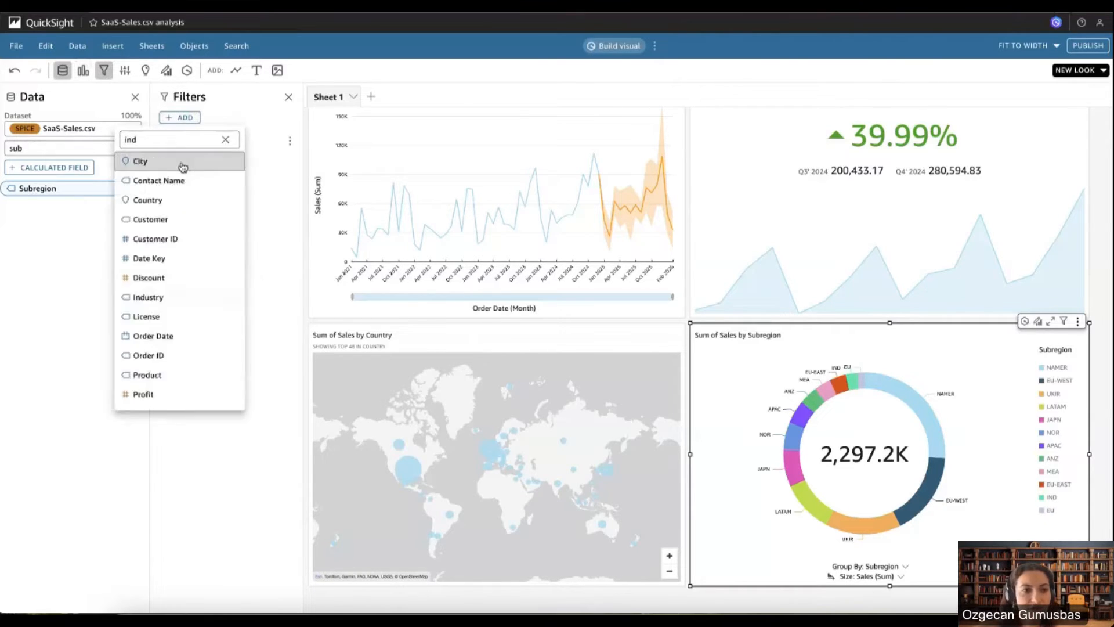
click(259, 154)
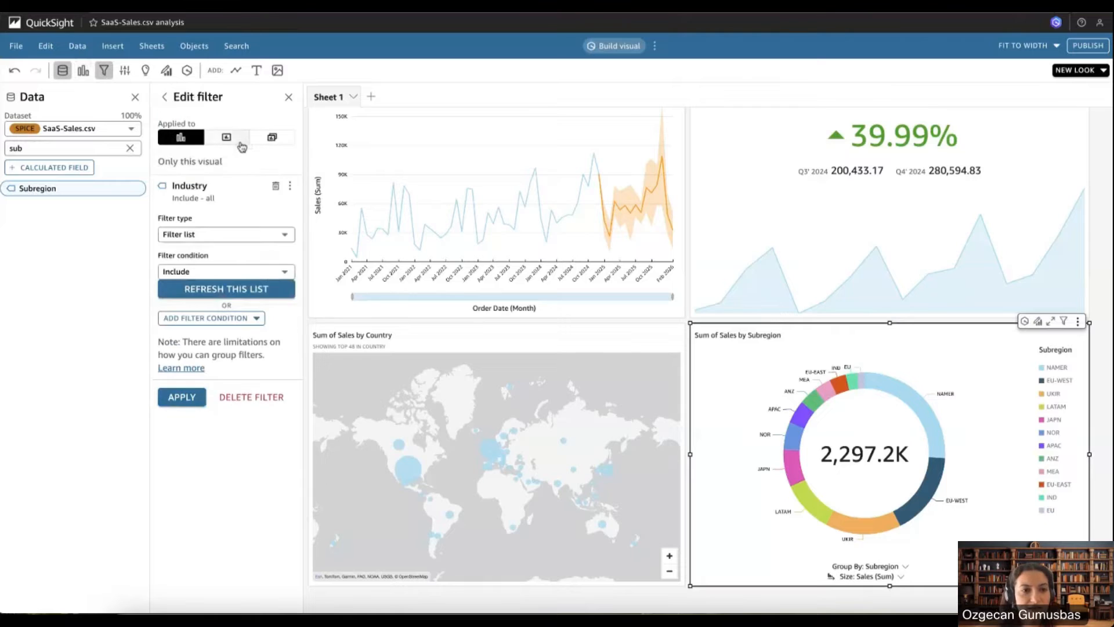
click(235, 139)
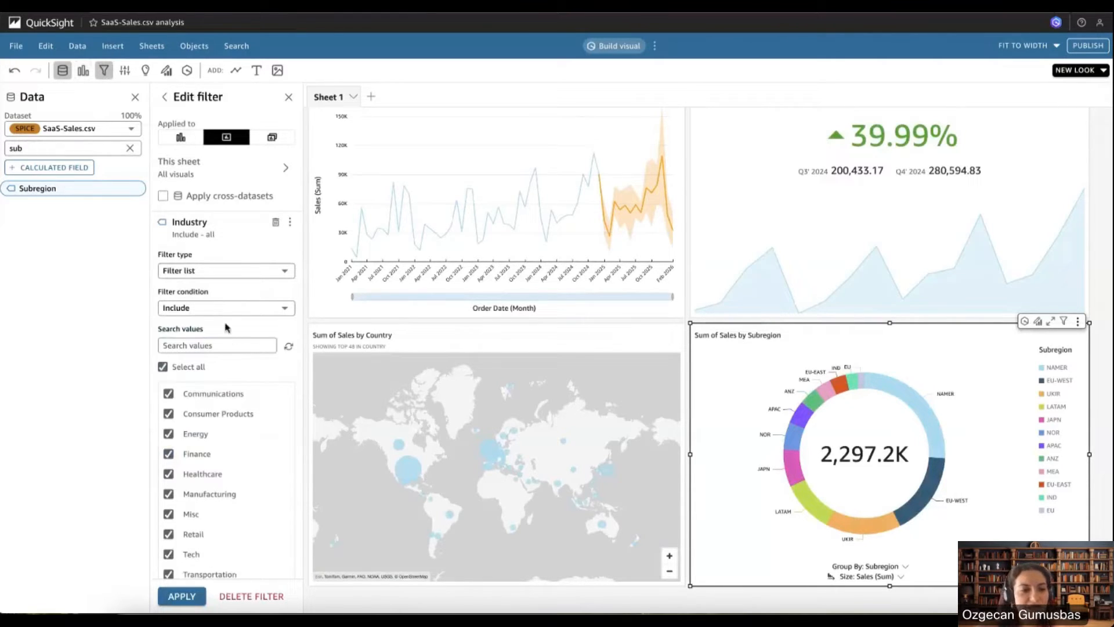
click(224, 273)
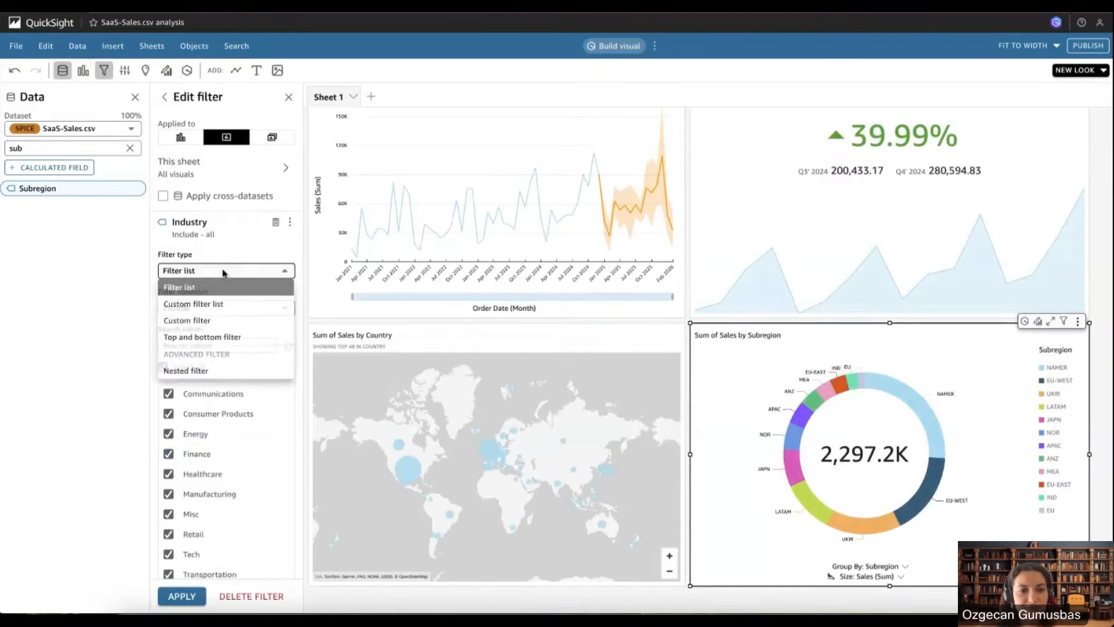
click(213, 322)
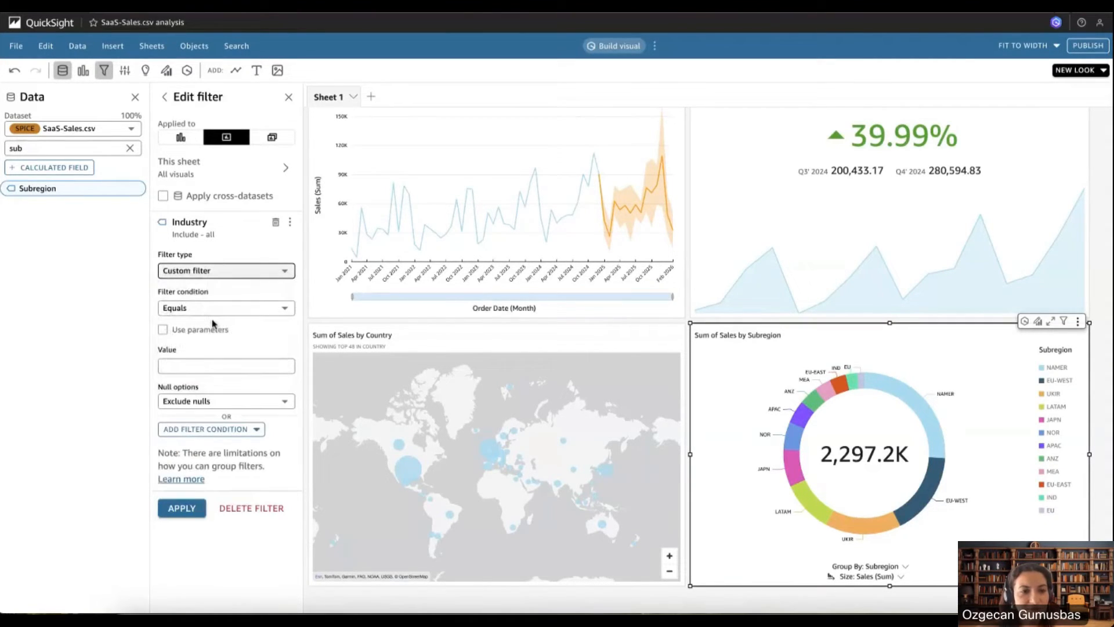
click(224, 273)
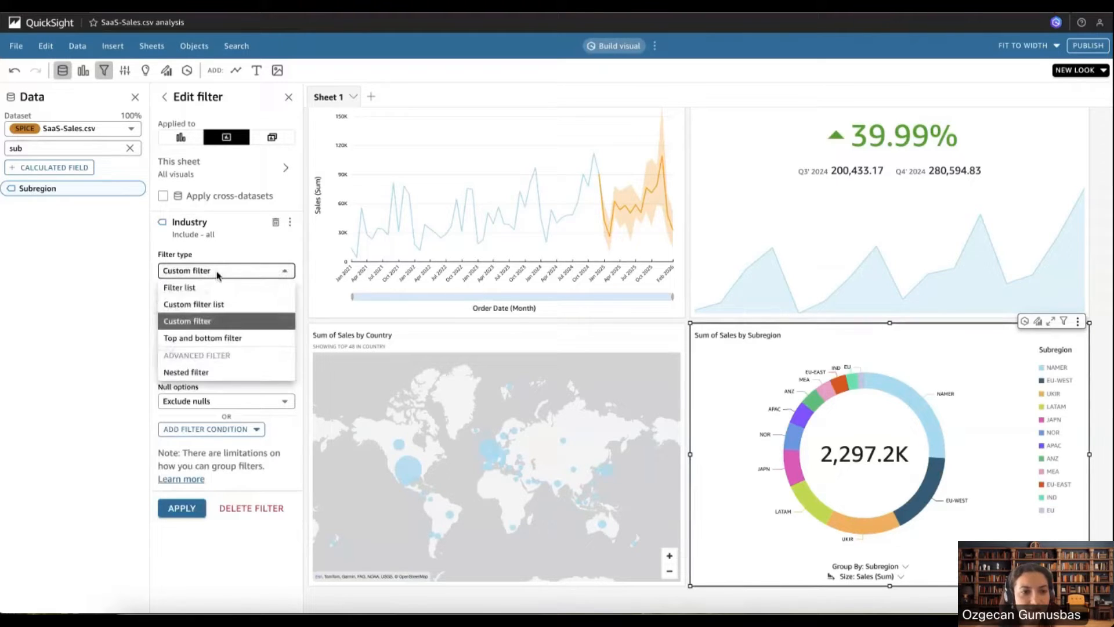
click(216, 288)
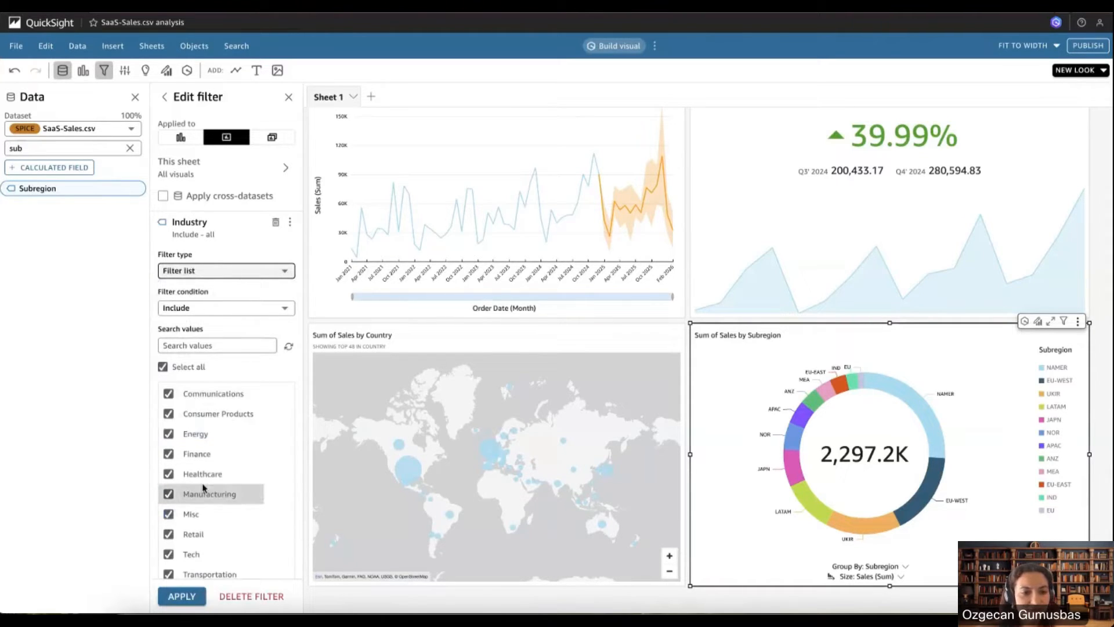
Restrict the sheet-wide Industry filter list to include only Finance and apply it
click(190, 598)
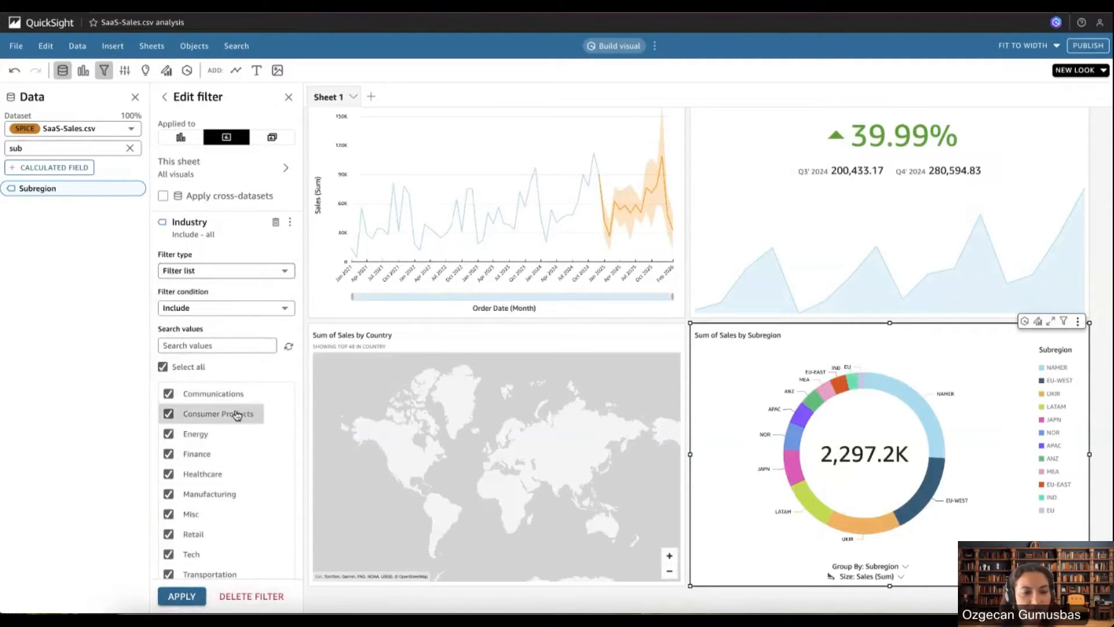
scroll(196, 456, down, 3)
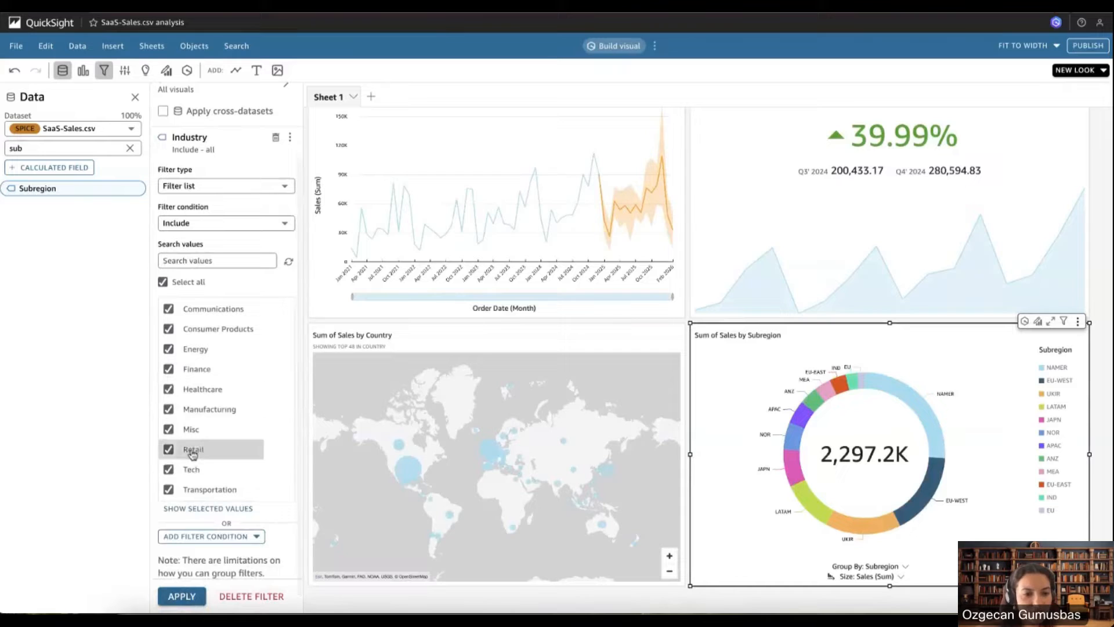
click(166, 284)
click(171, 369)
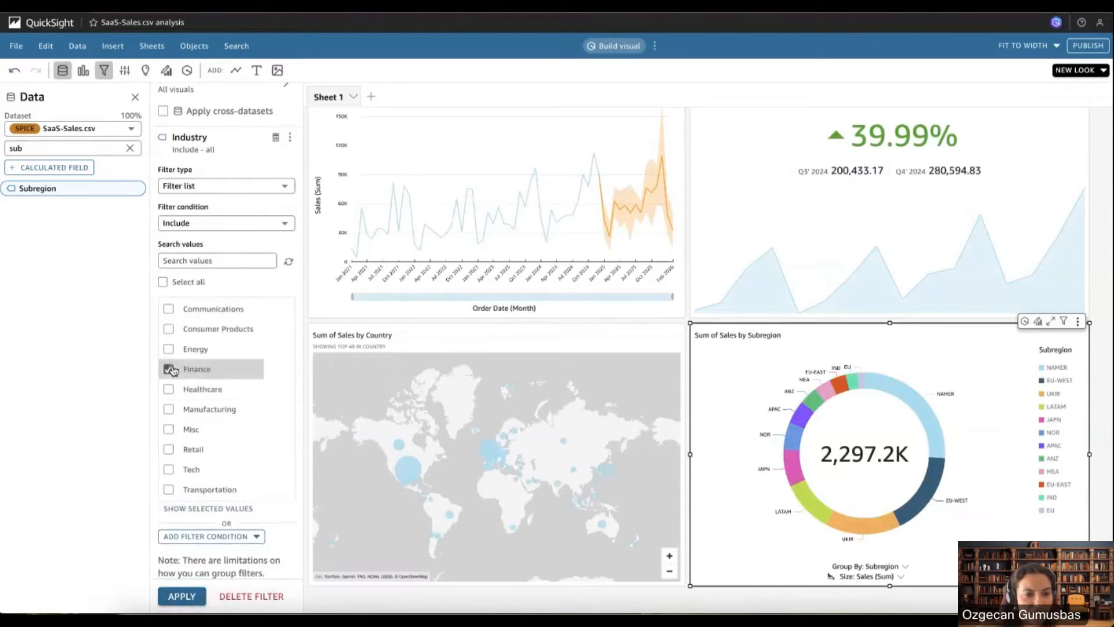
click(177, 596)
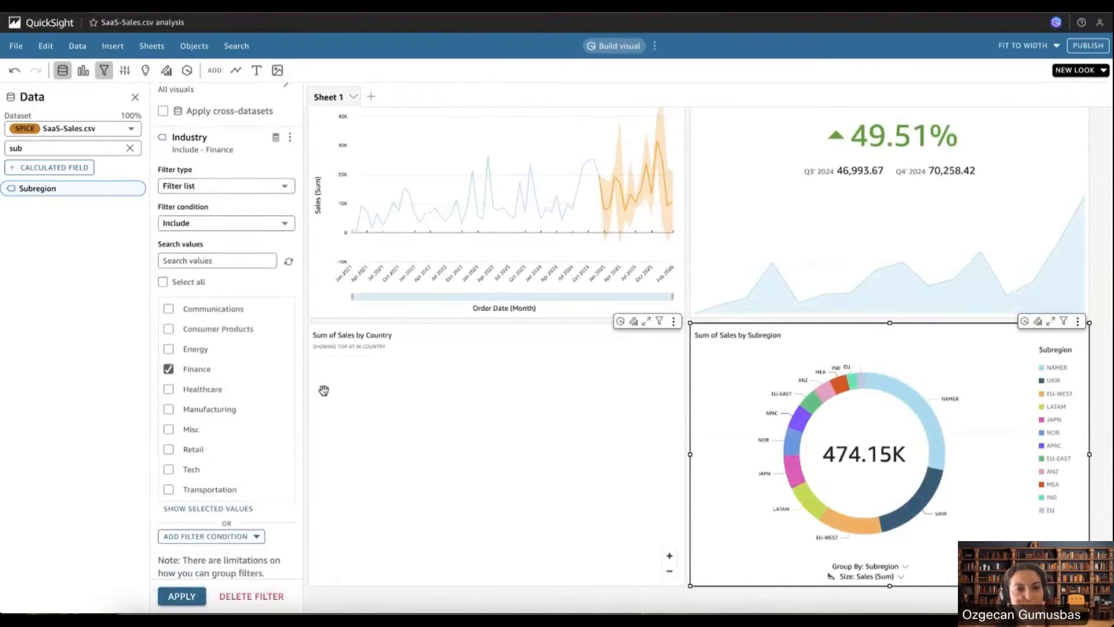
Return to the filter overview and add a filter on the Region field for the donut chart
scroll(180, 118, up, 3)
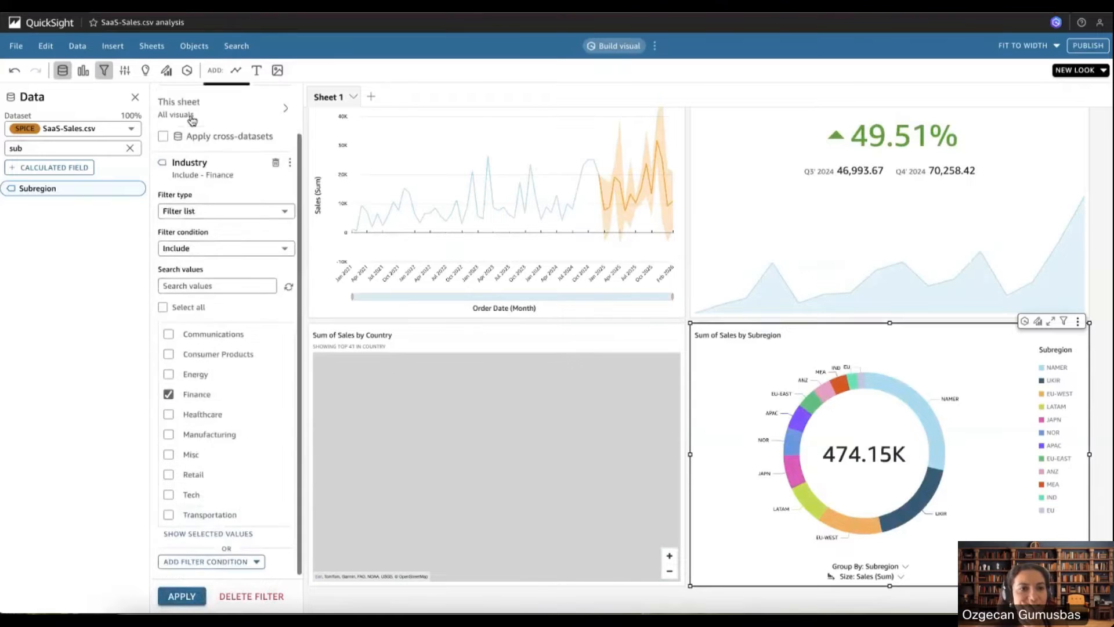
click(165, 89)
click(184, 118)
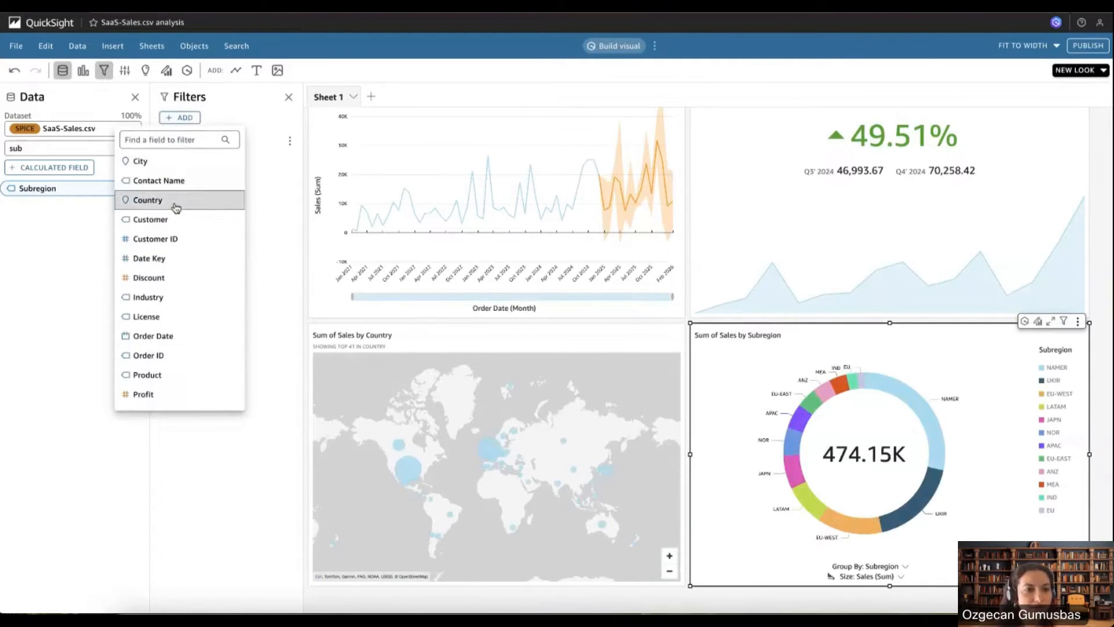
click(167, 140)
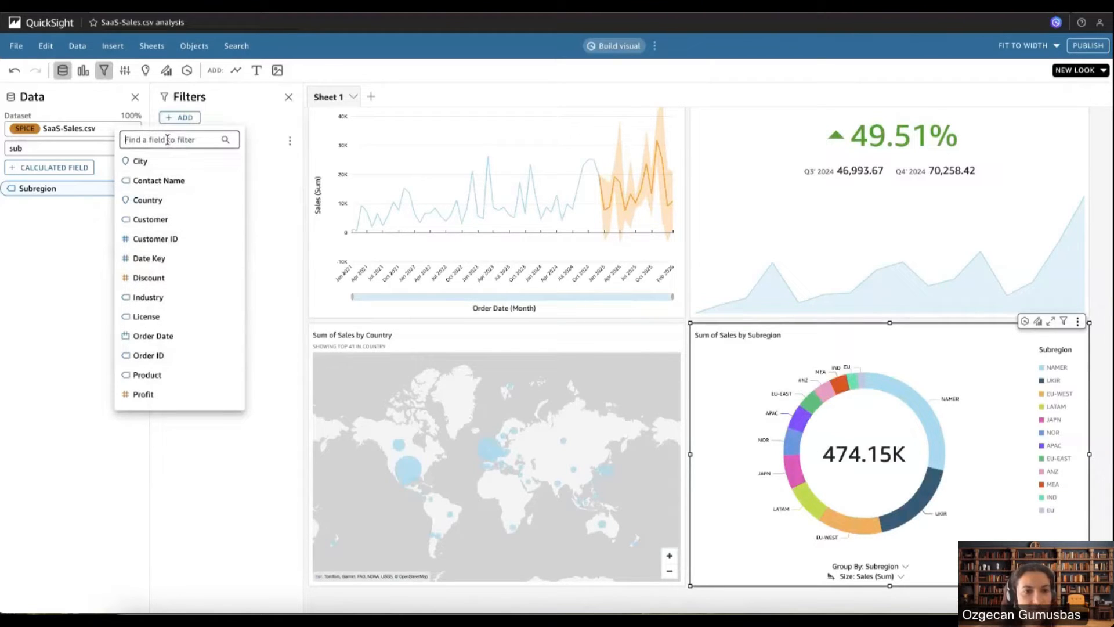
text(regi)
click(170, 163)
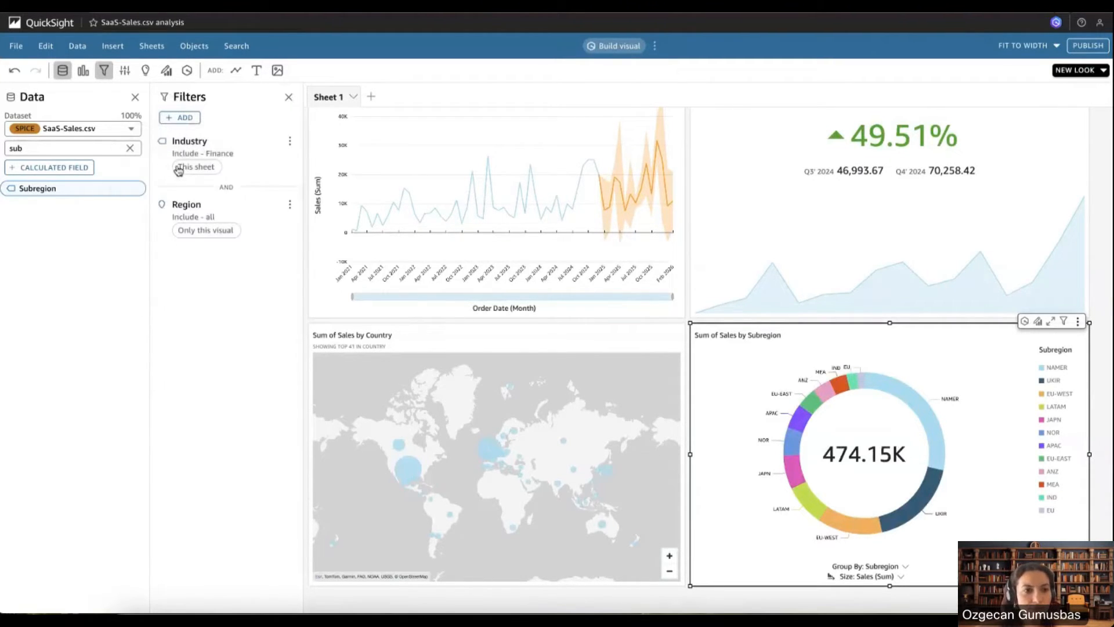
Restrict the donut chart's Region filter to include only EMEA, excluding AMER and APJ, and apply it
click(271, 223)
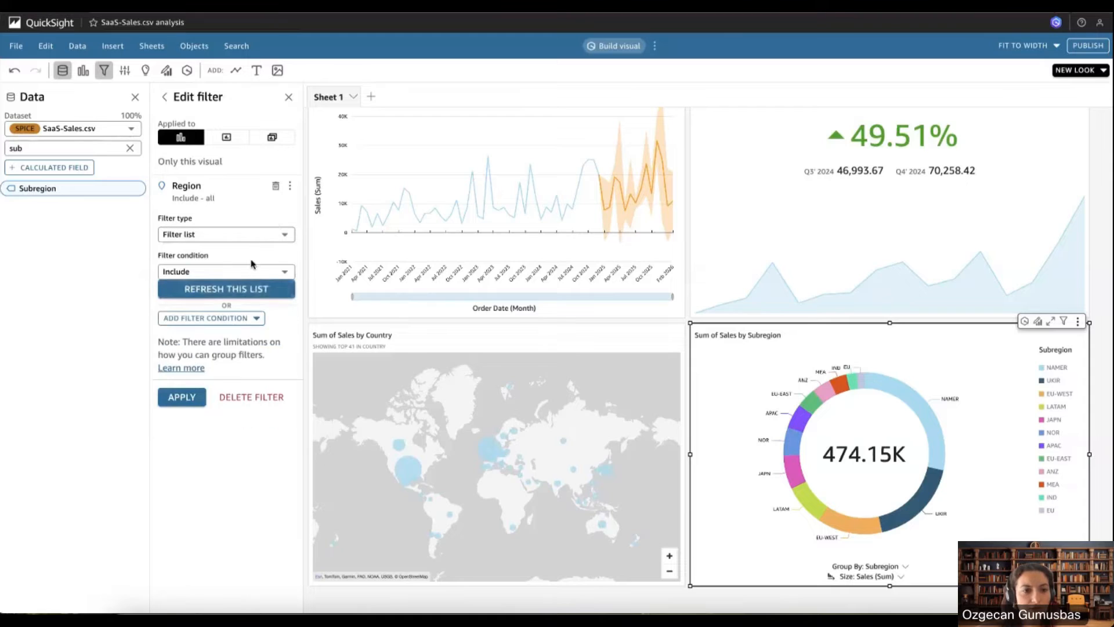
click(261, 274)
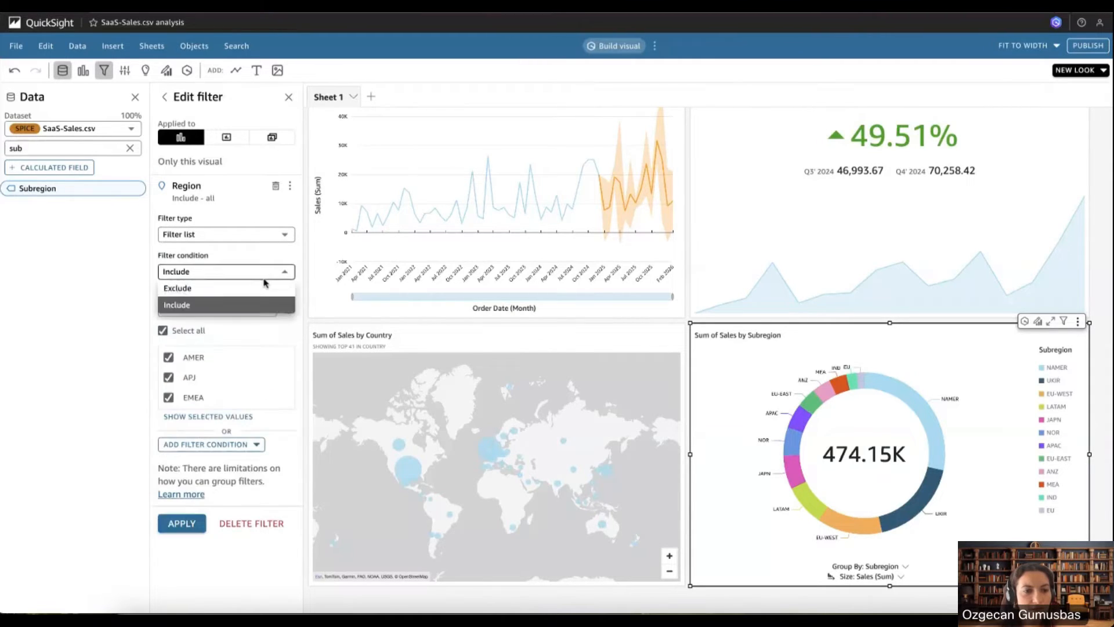
click(264, 281)
click(170, 378)
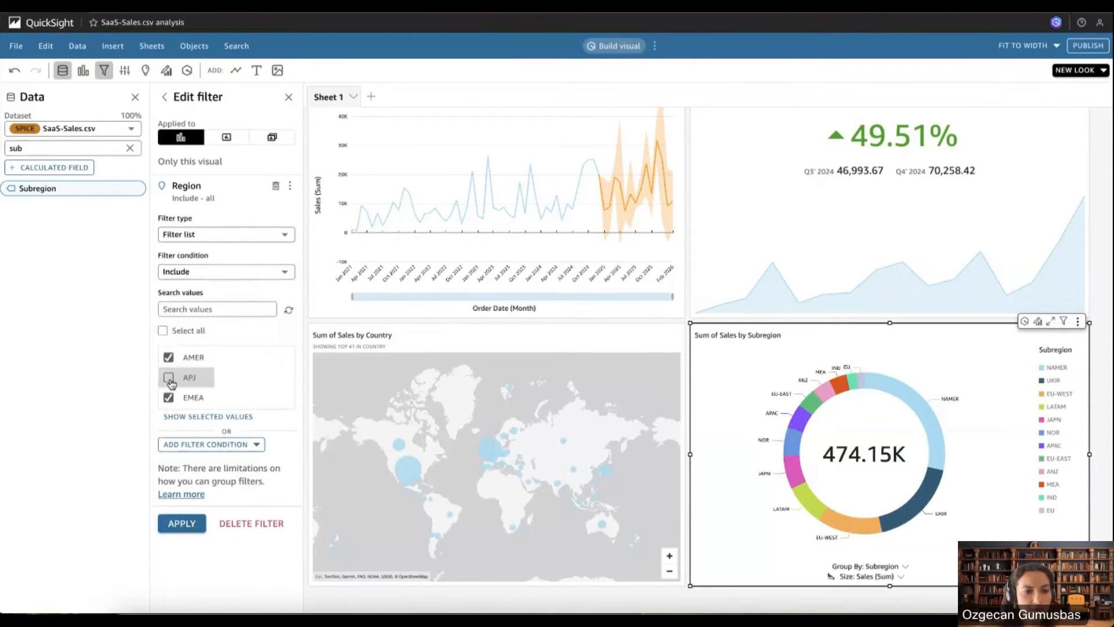
click(170, 359)
click(186, 524)
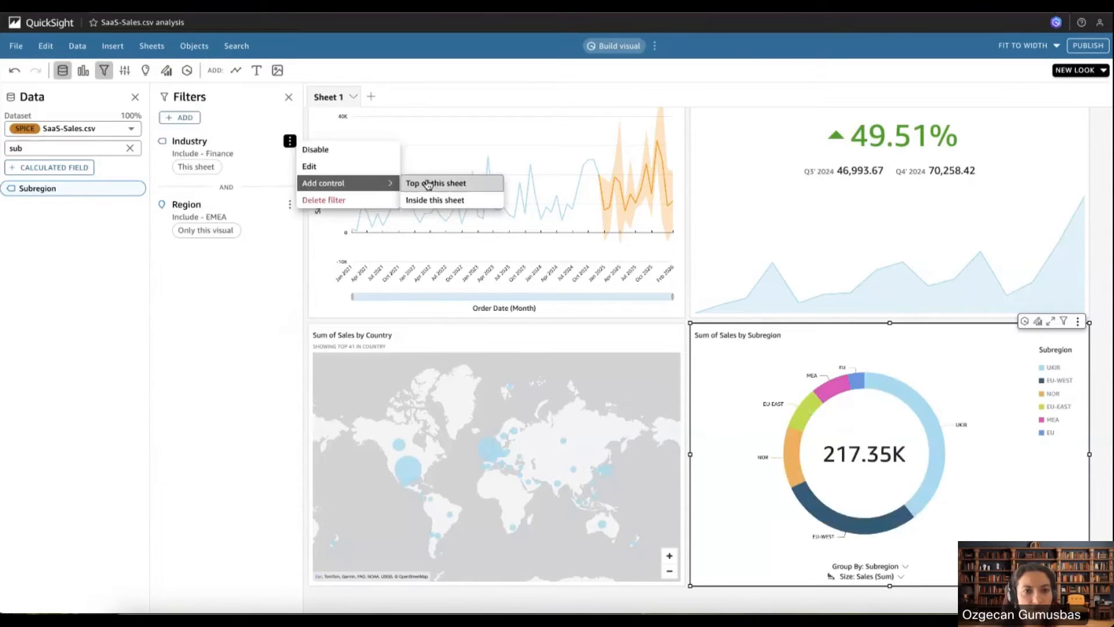
Add controls for the Industry and Region filters at the top of the sheet and close the filter settings
click(431, 183)
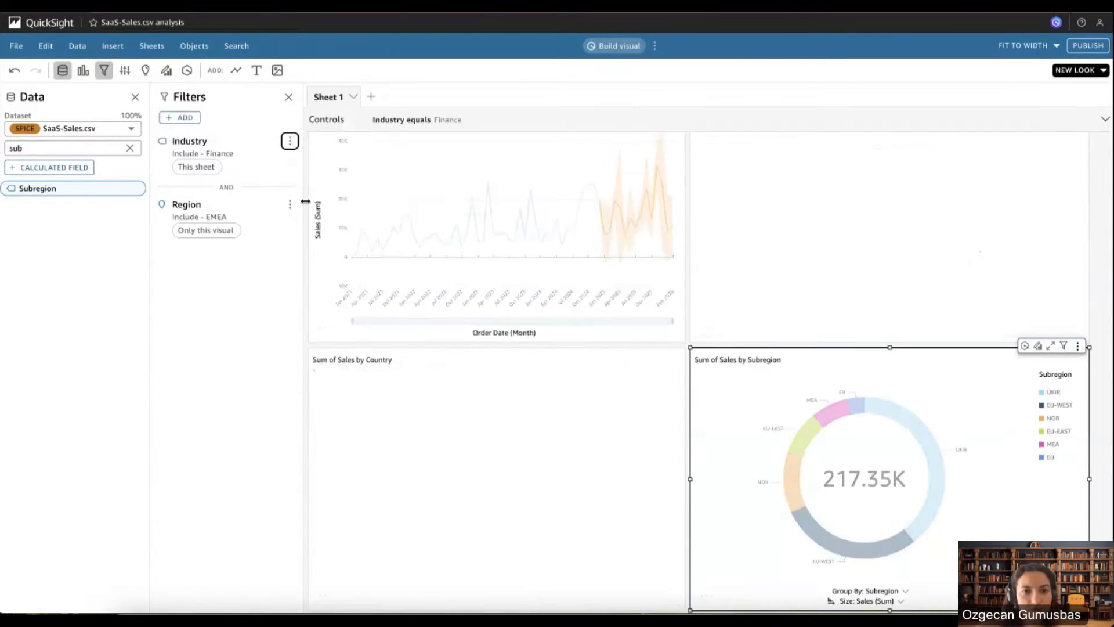
click(290, 204)
mouse_move(348, 245)
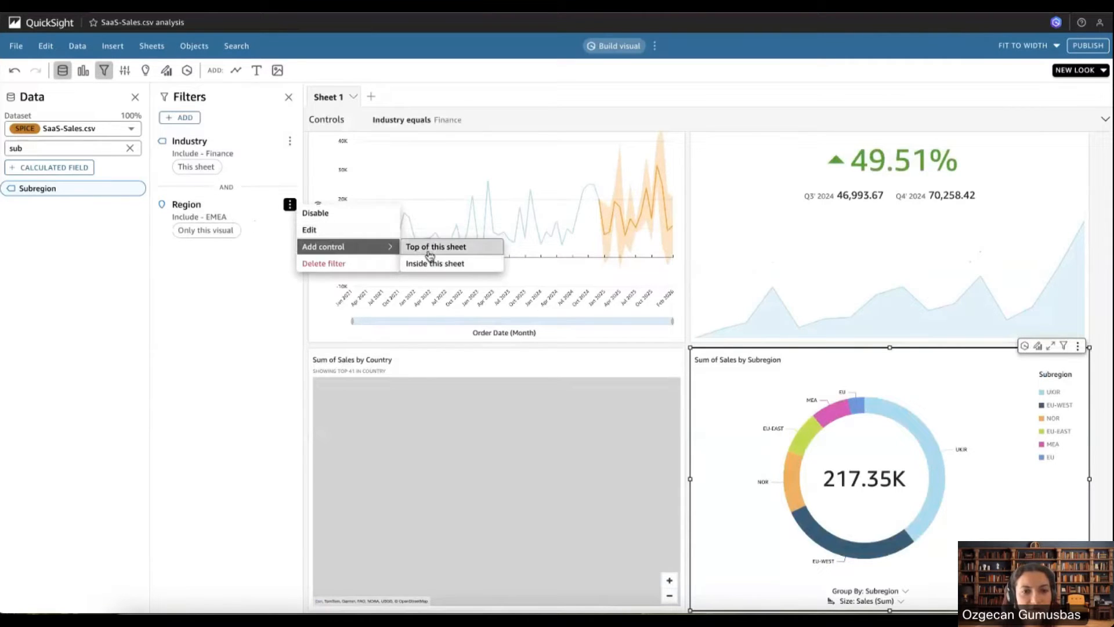
click(432, 245)
click(289, 98)
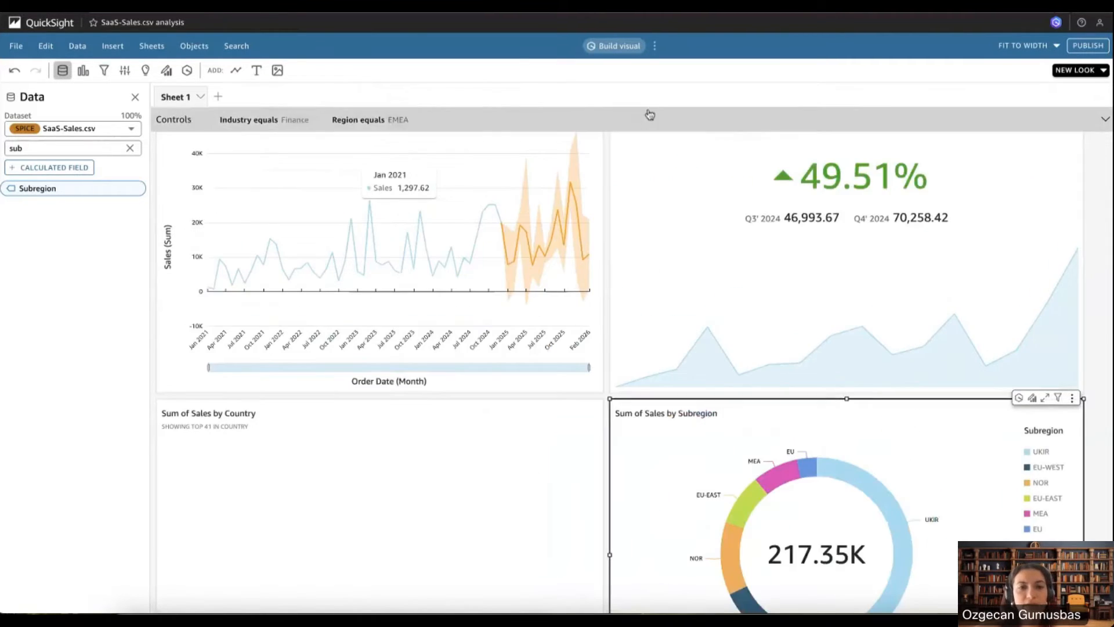
scroll(577, 181, up, 2)
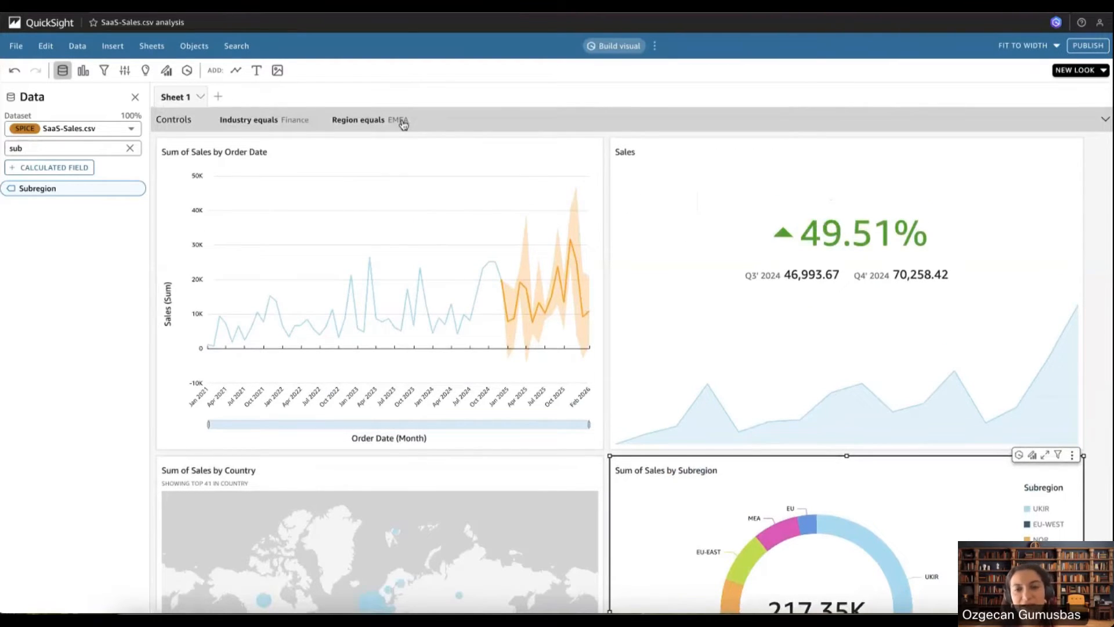
Test the sheet's Region control by adding AMER to EMEA and removing it again, and check the Industry control's list
click(385, 122)
click(396, 167)
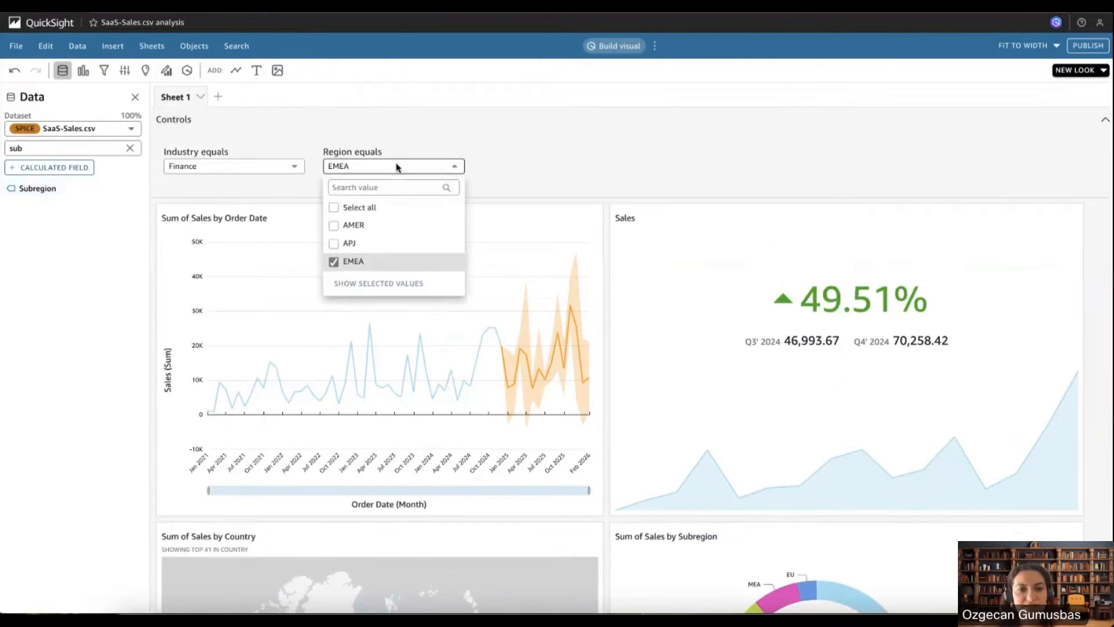
click(394, 224)
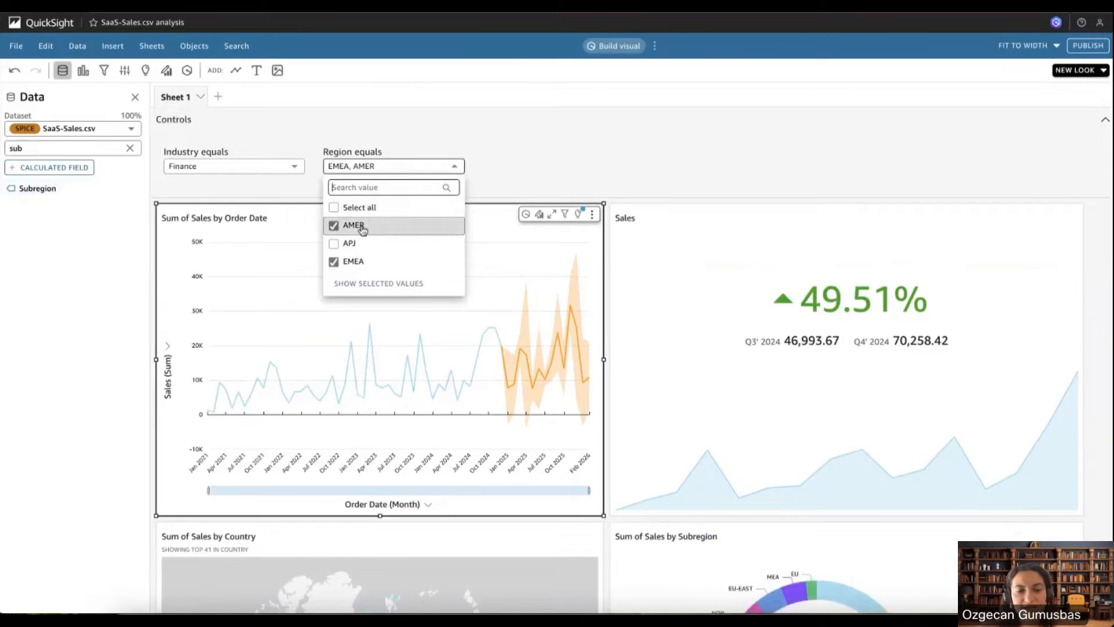
click(359, 261)
click(370, 262)
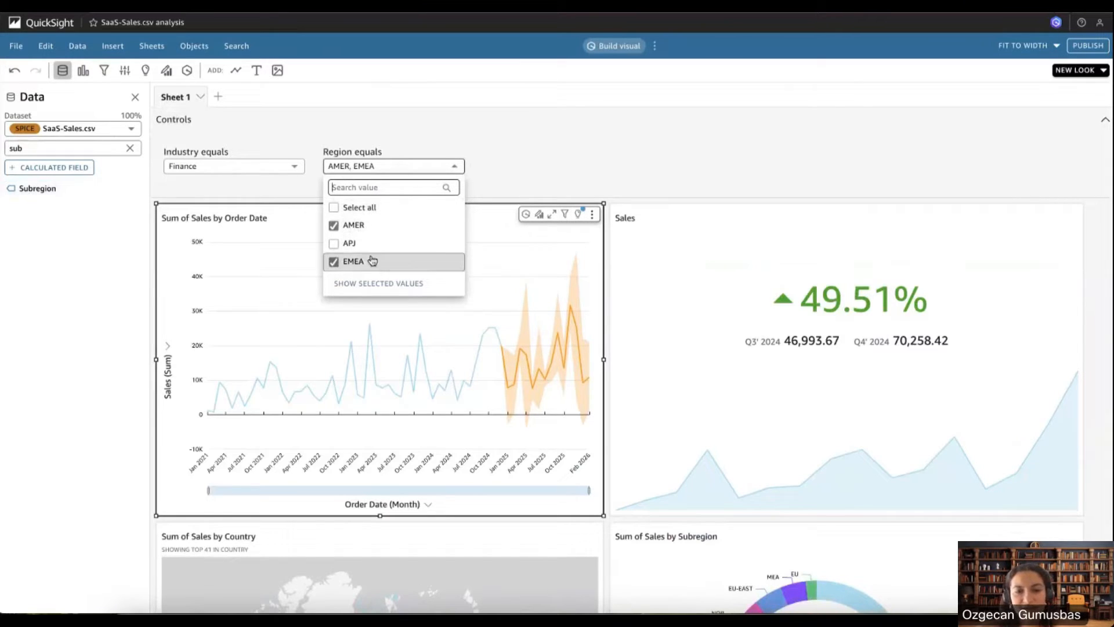
click(393, 225)
click(454, 167)
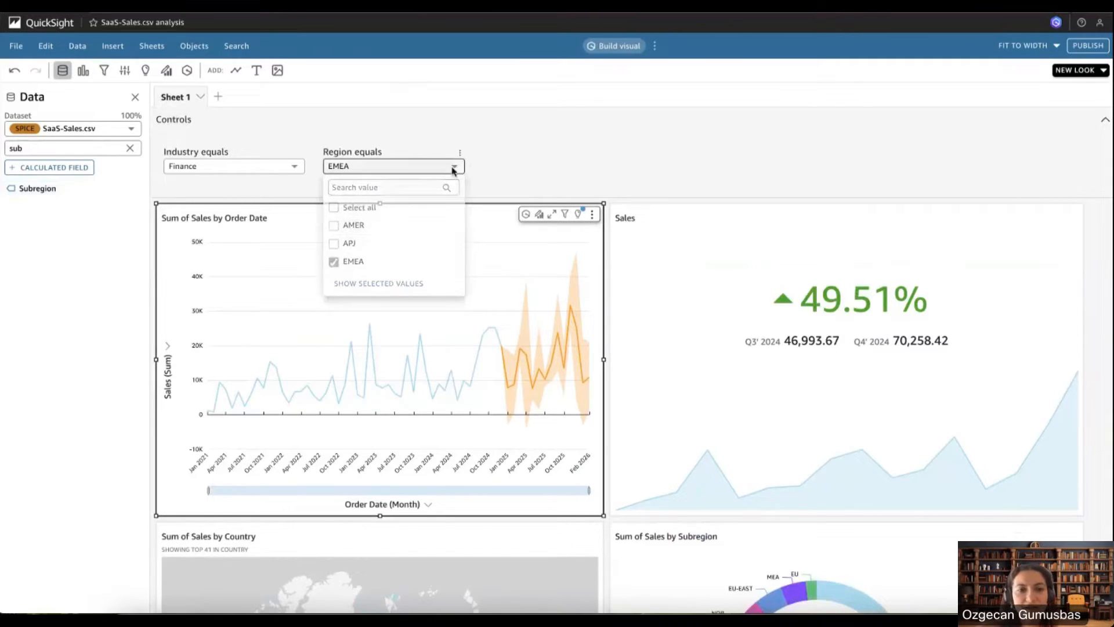
click(284, 171)
click(291, 167)
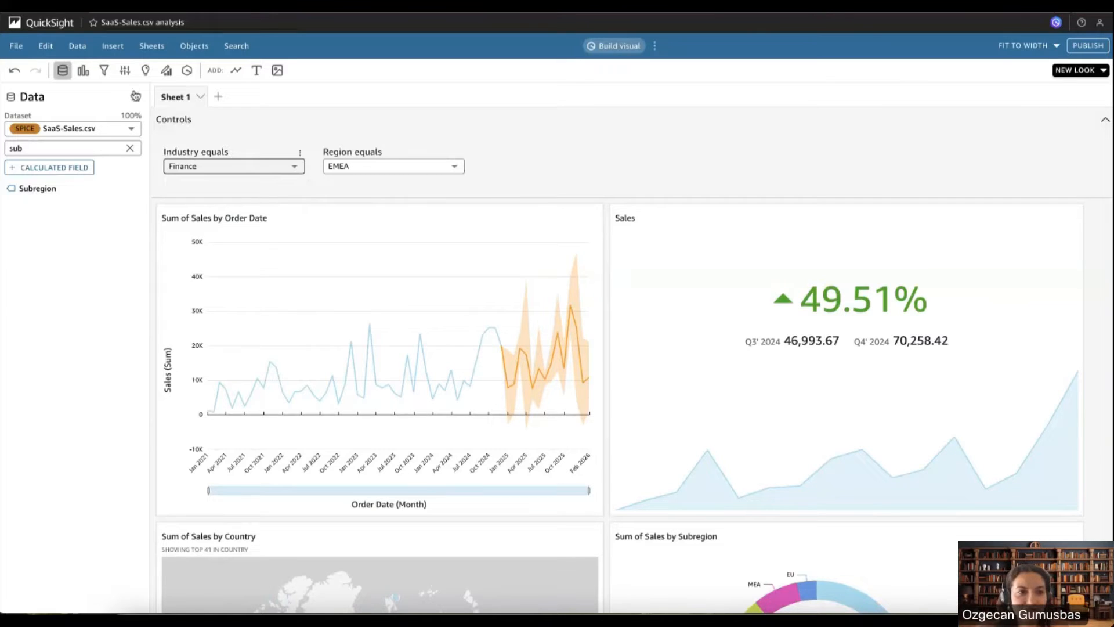
Open the Industry filter of the Sales by Order Date chart and switch its type to Custom filter to examine the parameter option
click(104, 70)
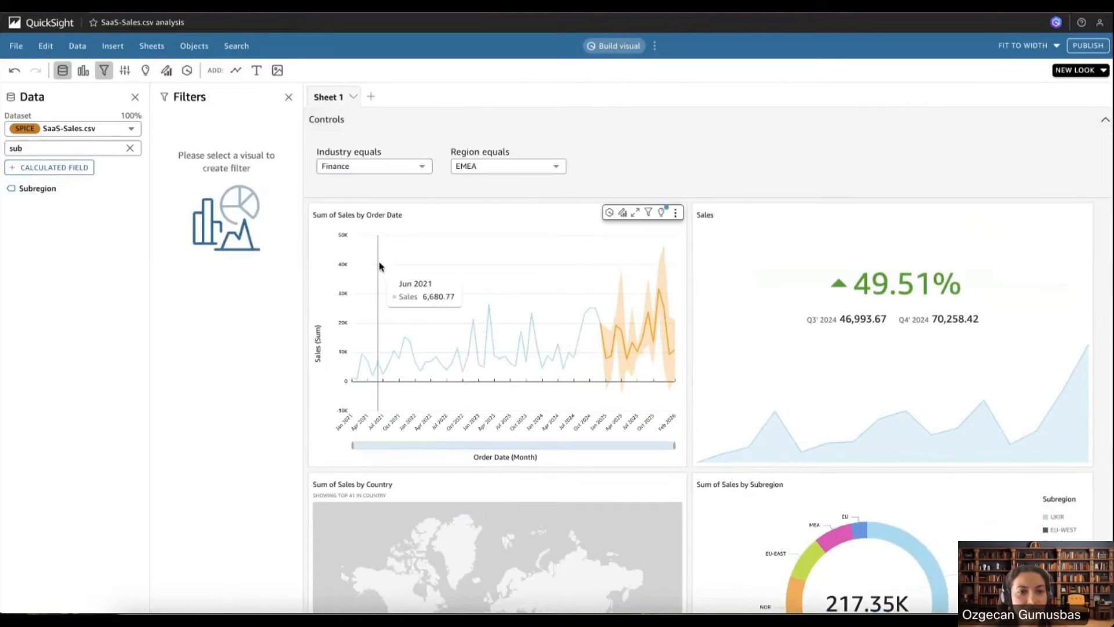
click(380, 266)
click(104, 70)
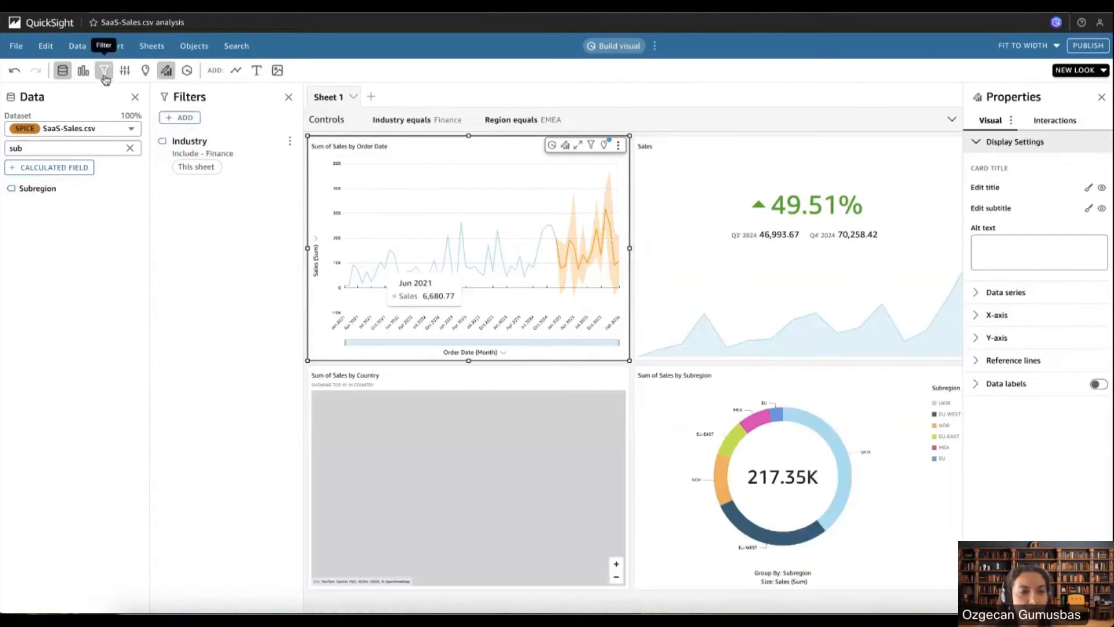
click(251, 160)
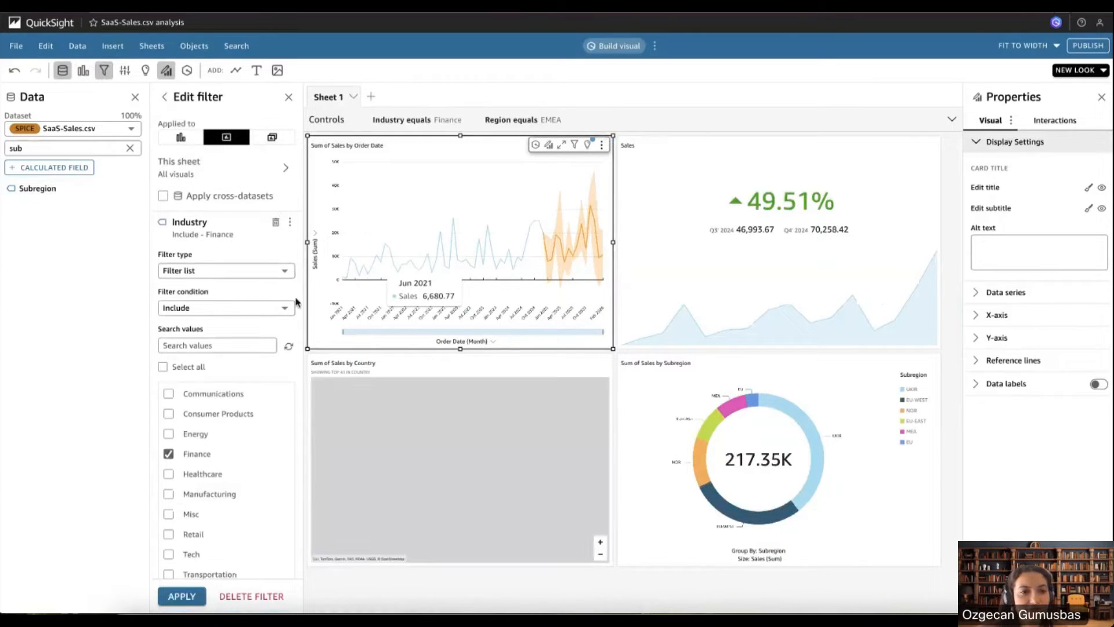
click(215, 270)
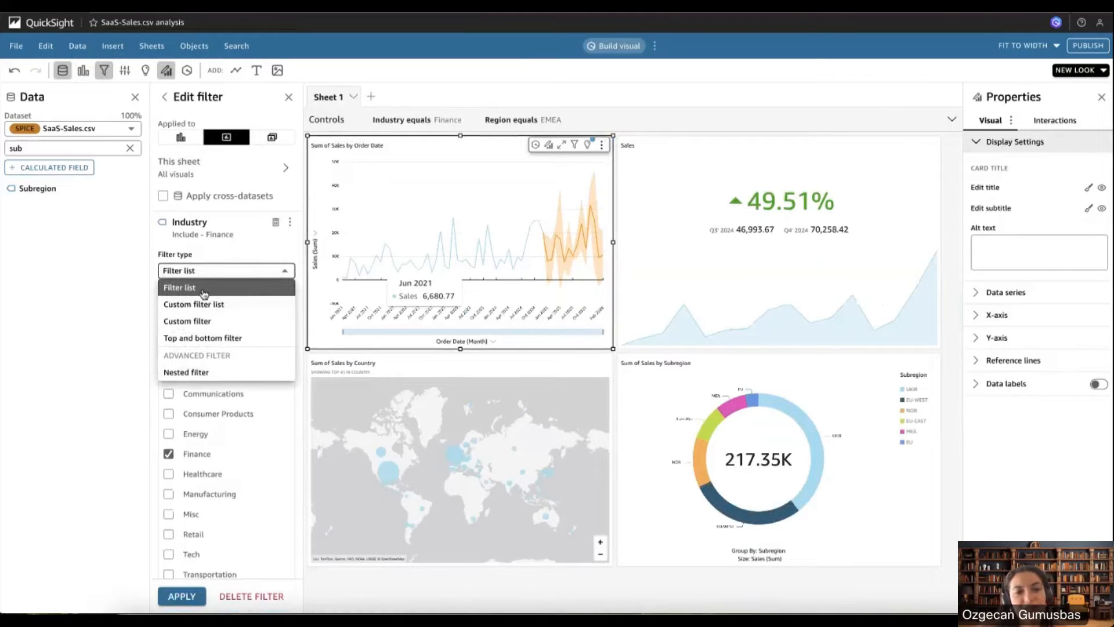
click(195, 323)
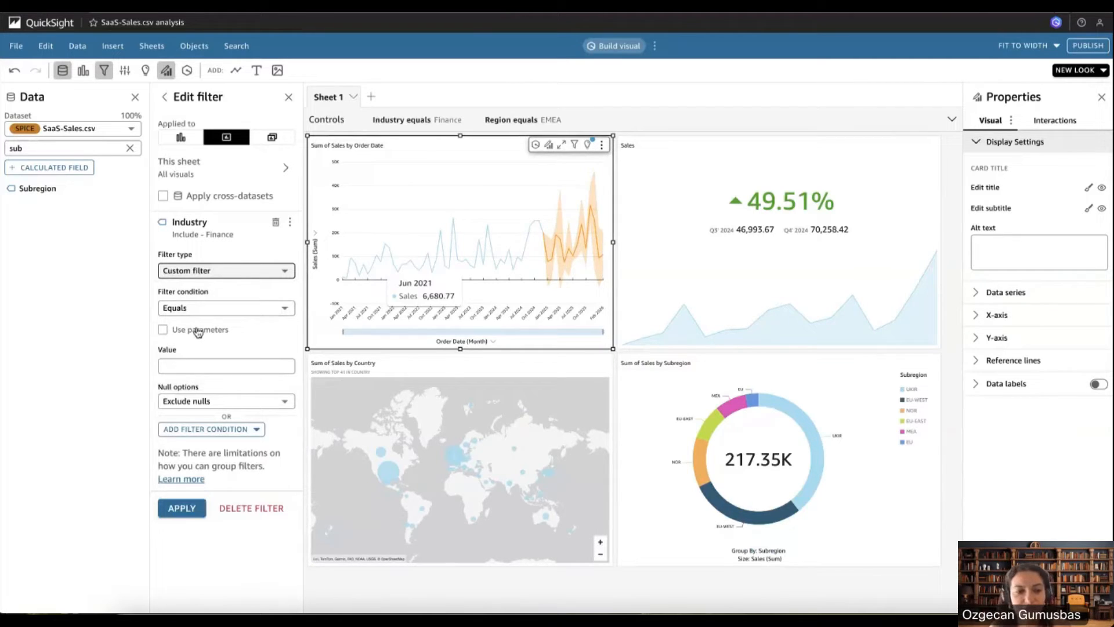
click(124, 71)
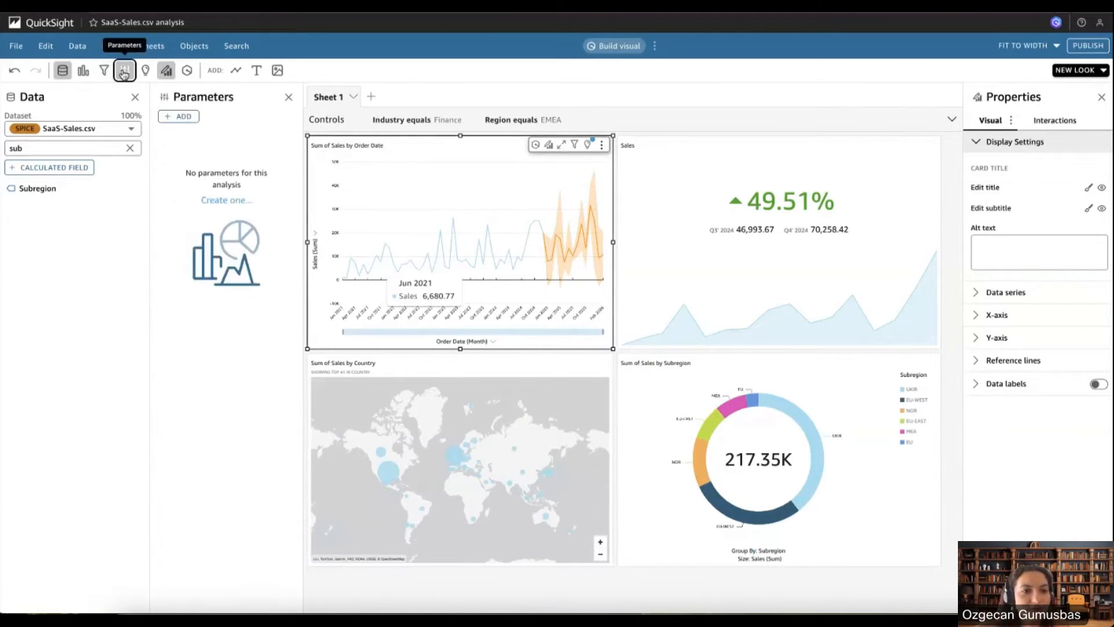
click(181, 119)
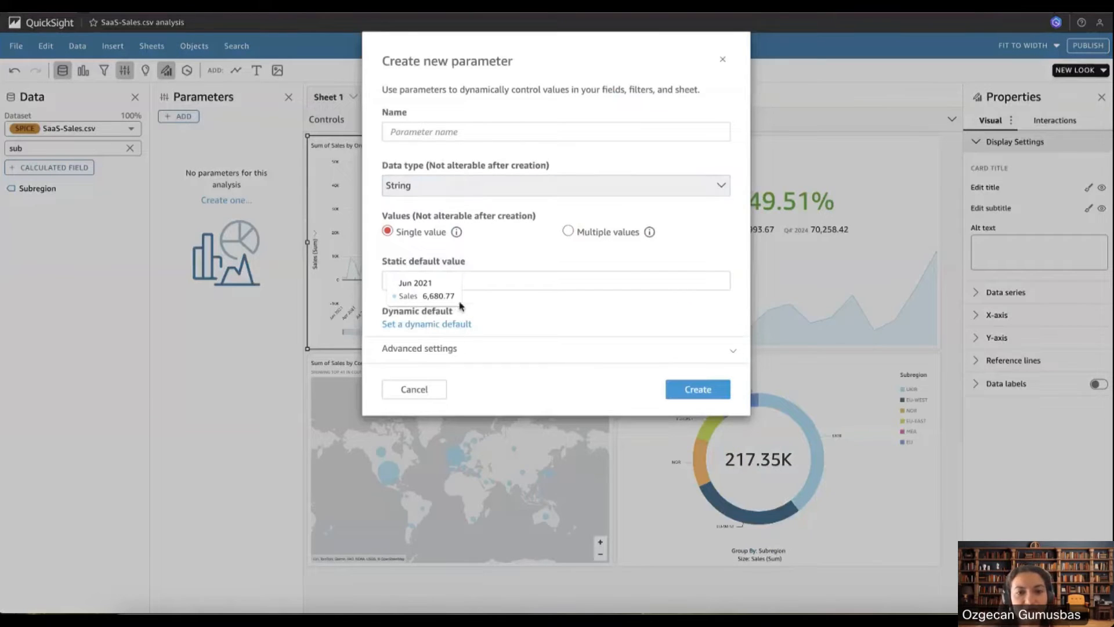
click(489, 275)
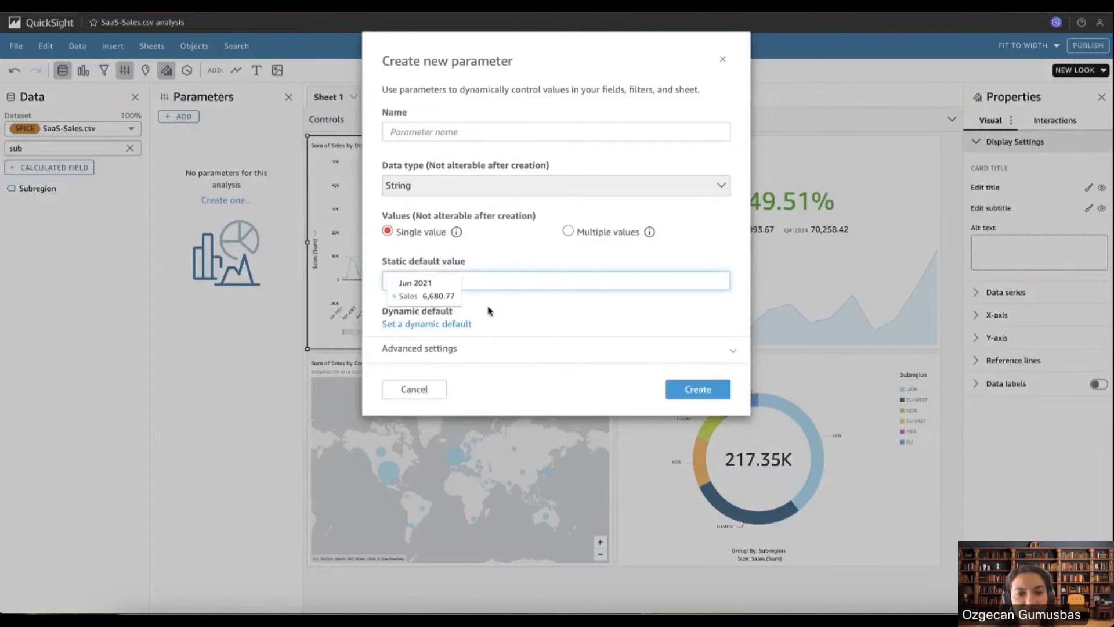
click(453, 324)
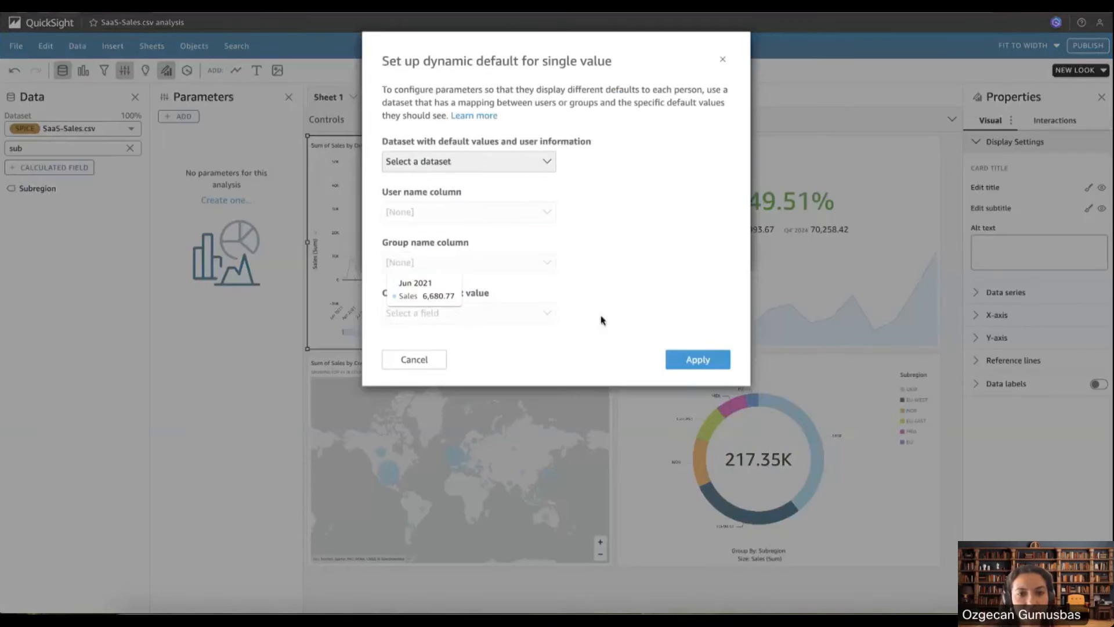
click(427, 362)
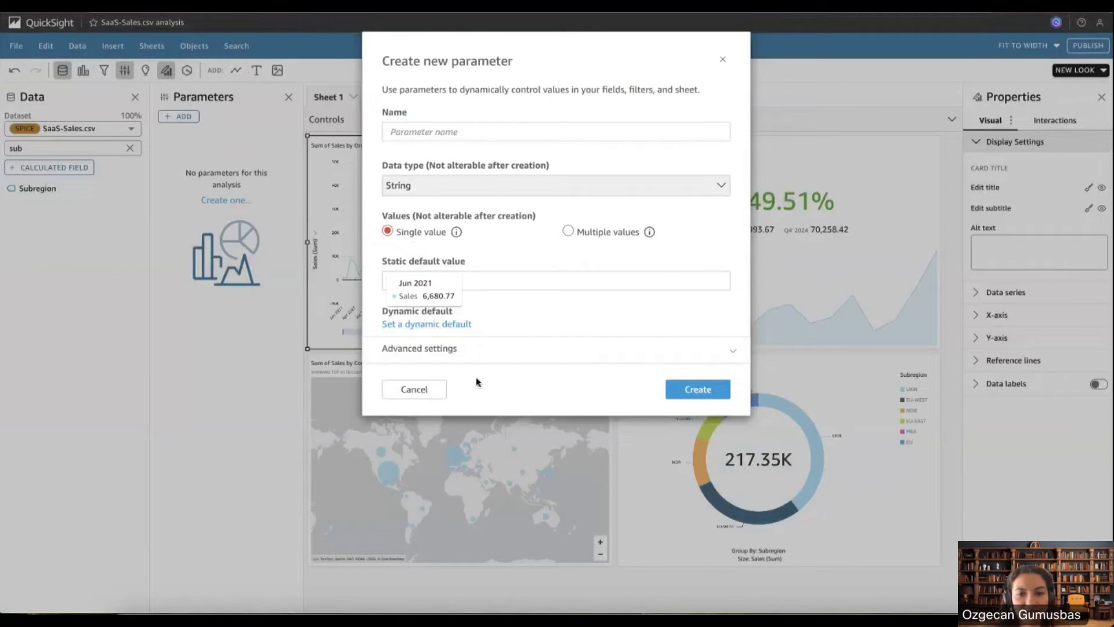
click(414, 390)
Examine the new-parameter form's data type, static default and dynamic default settings, and leave without creating a parameter
click(186, 116)
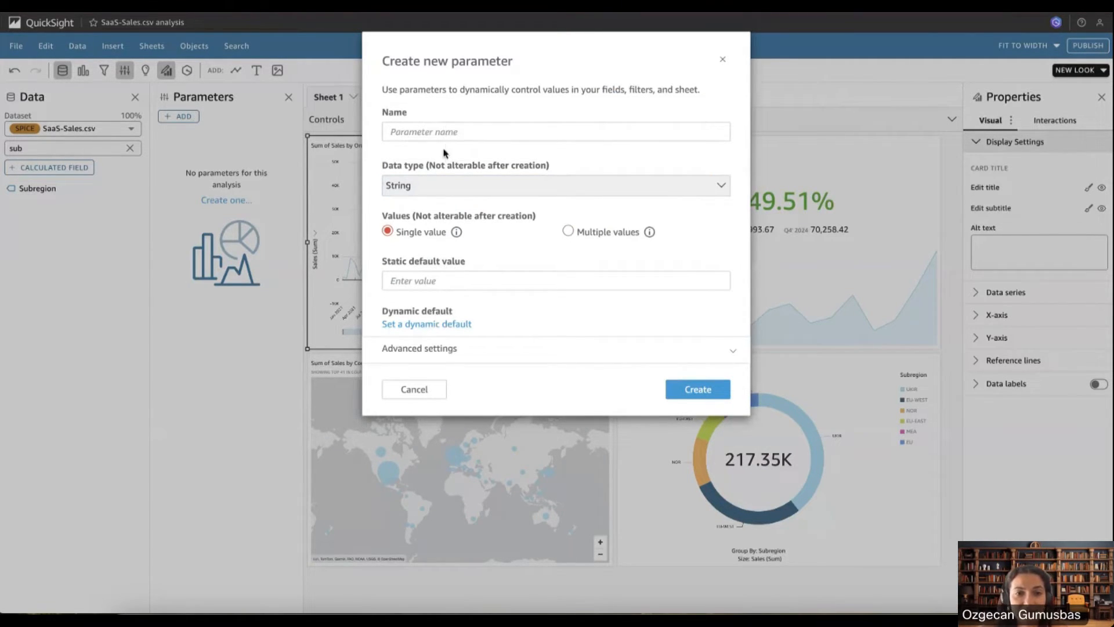
click(425, 184)
click(428, 186)
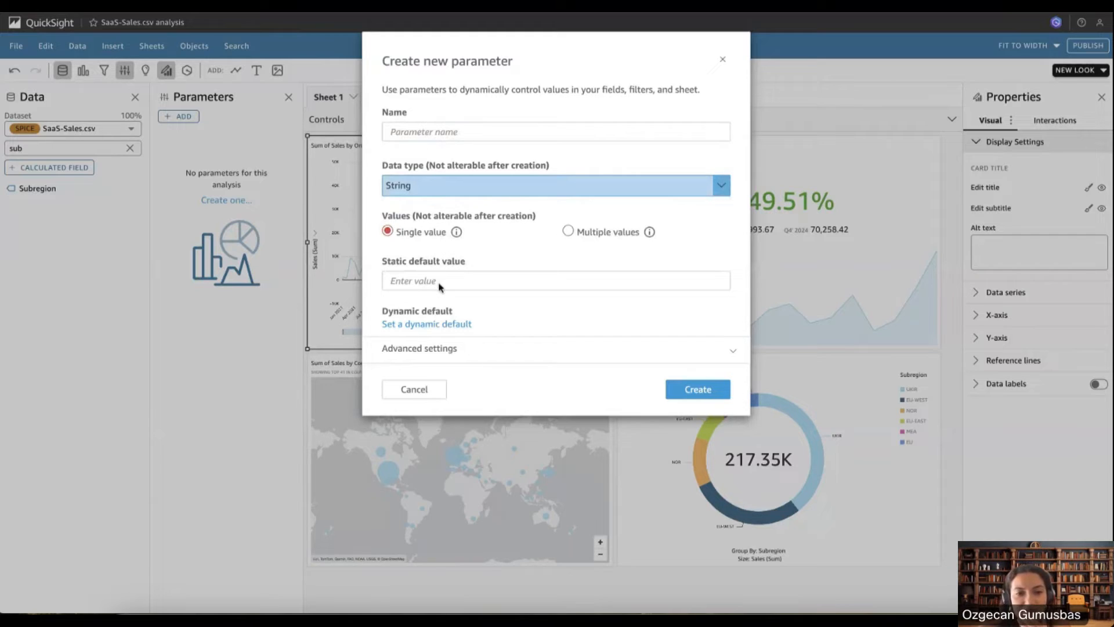
drag(395, 265, 503, 268)
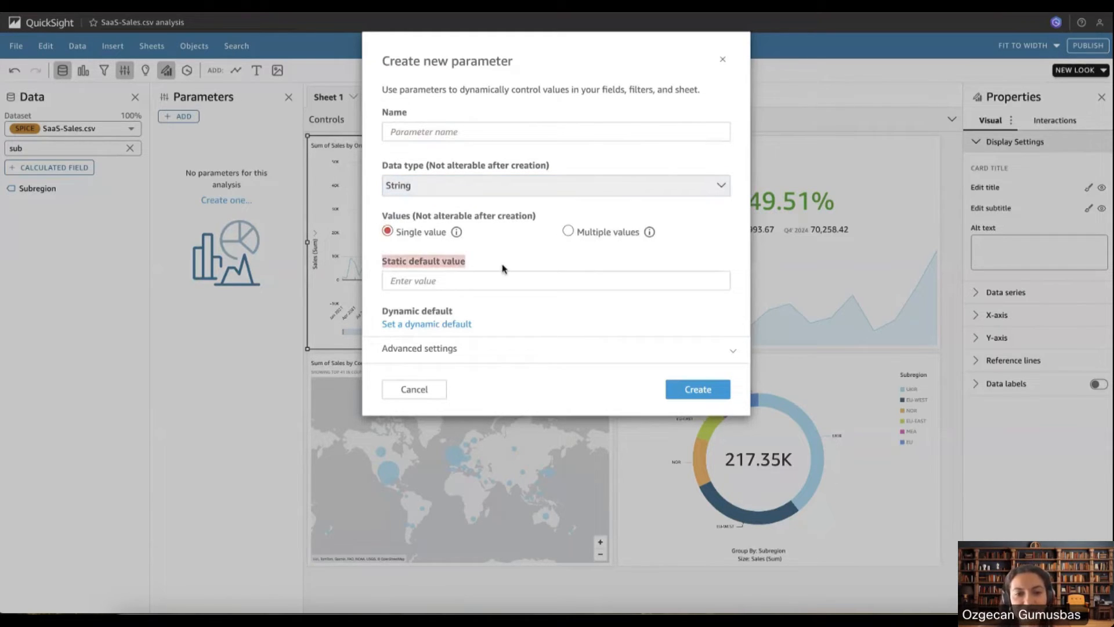
click(505, 268)
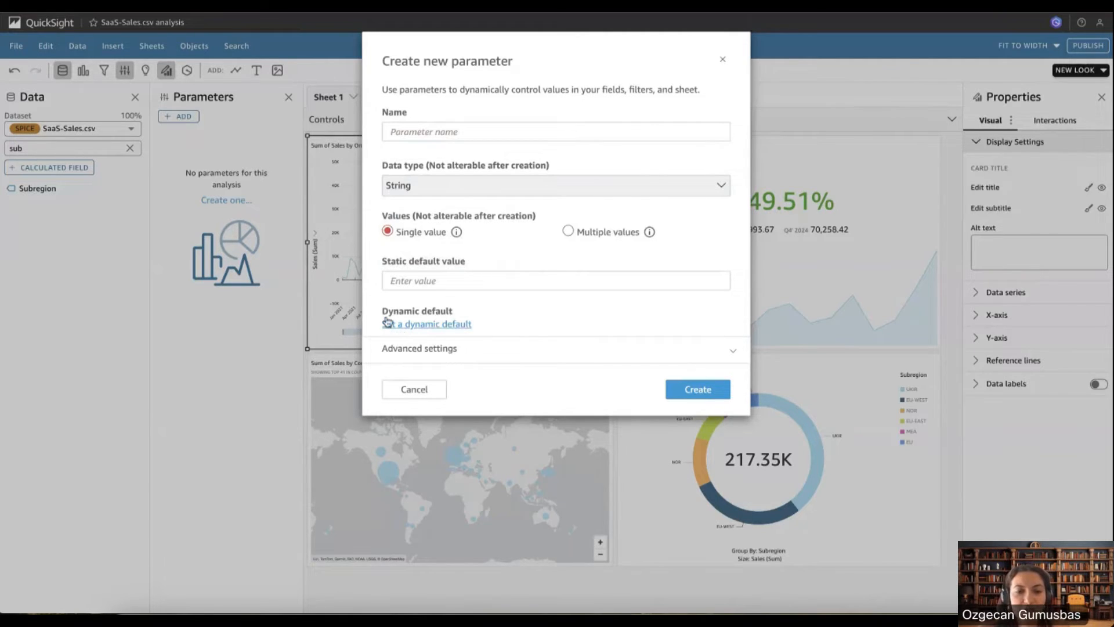
click(461, 326)
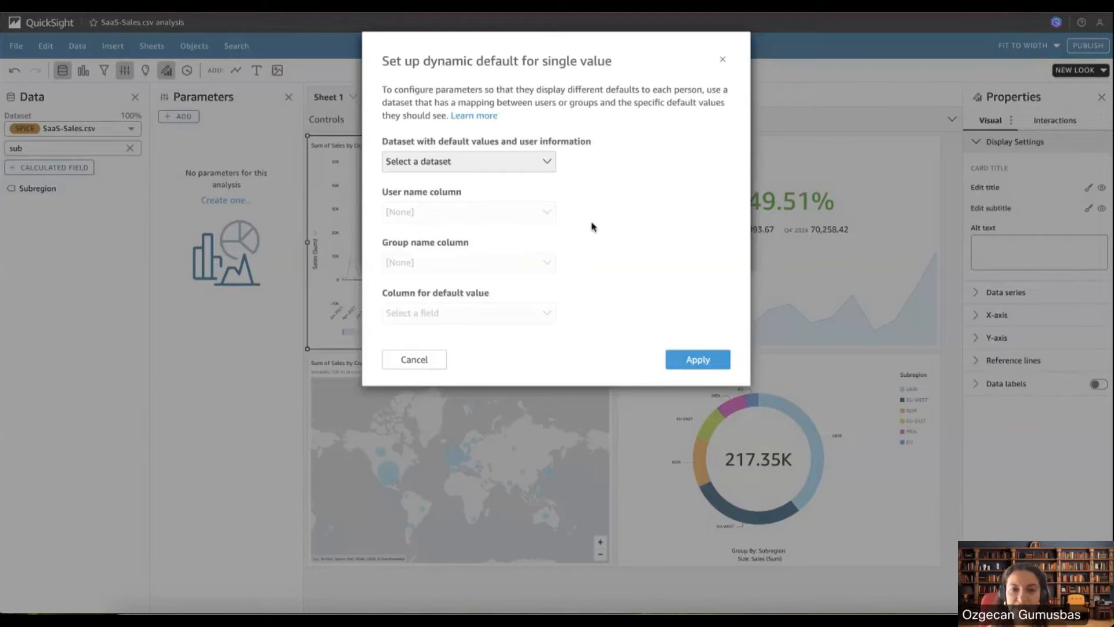
drag(385, 293, 496, 299)
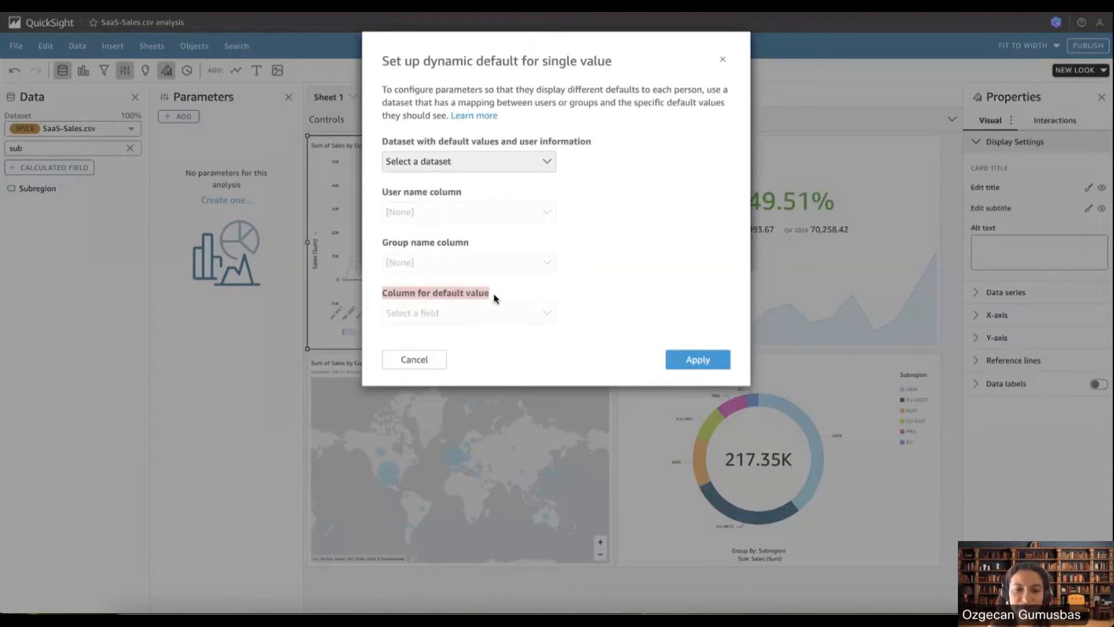
click(493, 295)
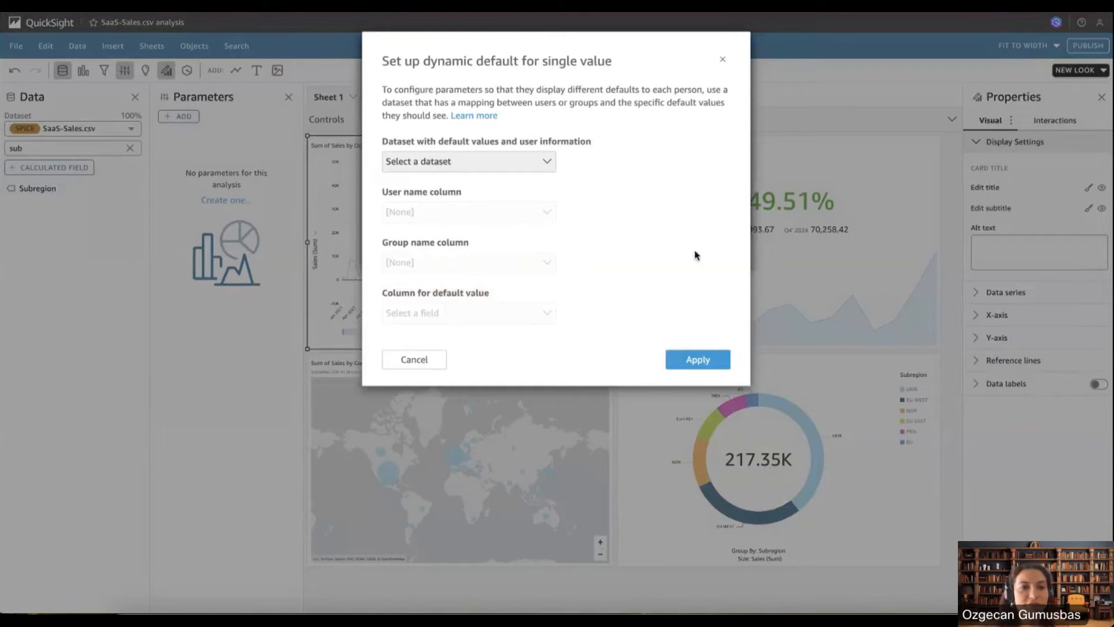
click(433, 365)
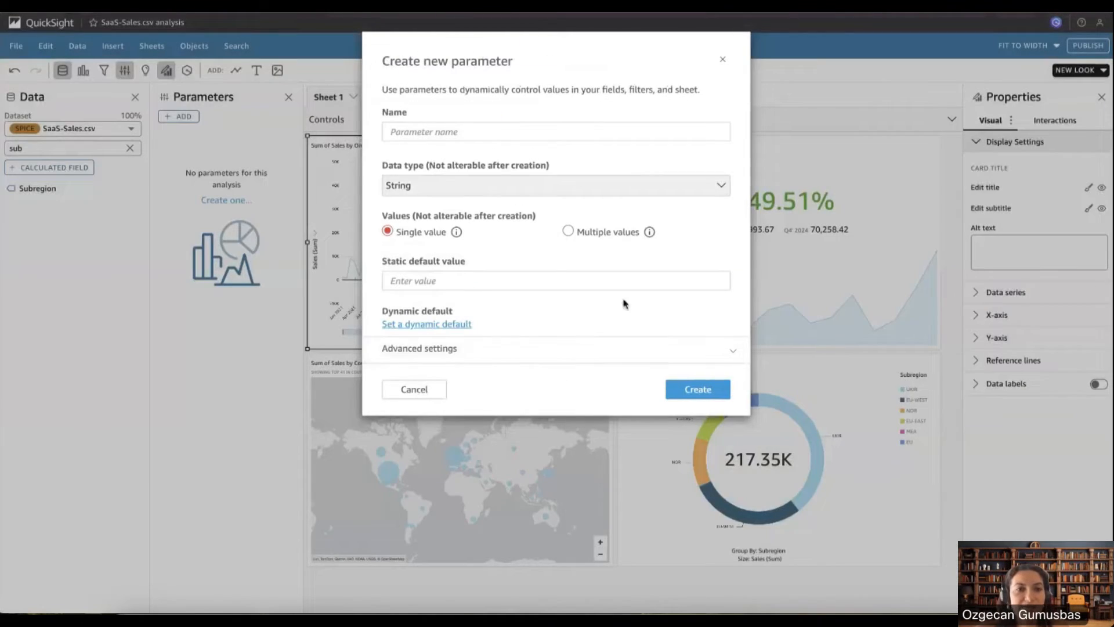
click(415, 390)
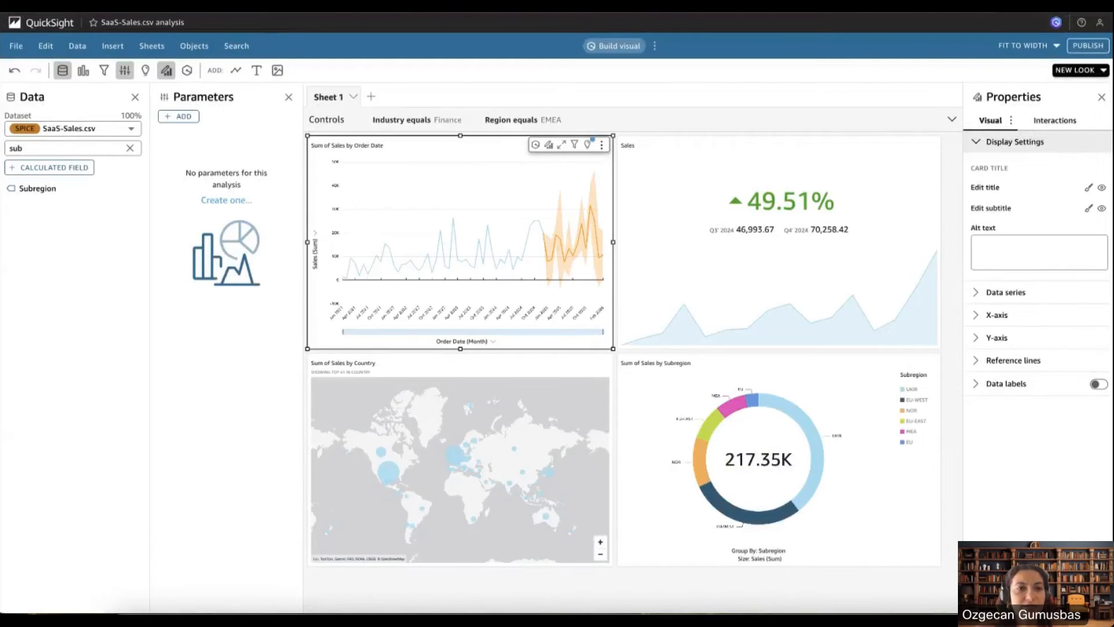
Leave the analysis for the QuickSight home page and open the list of datasets
click(51, 24)
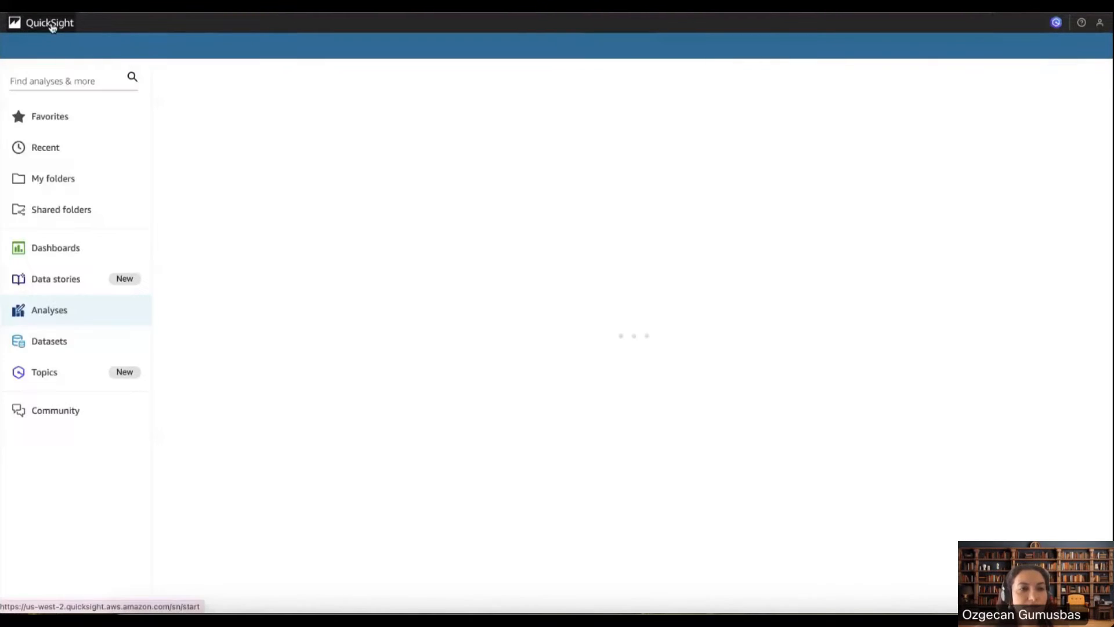
click(99, 343)
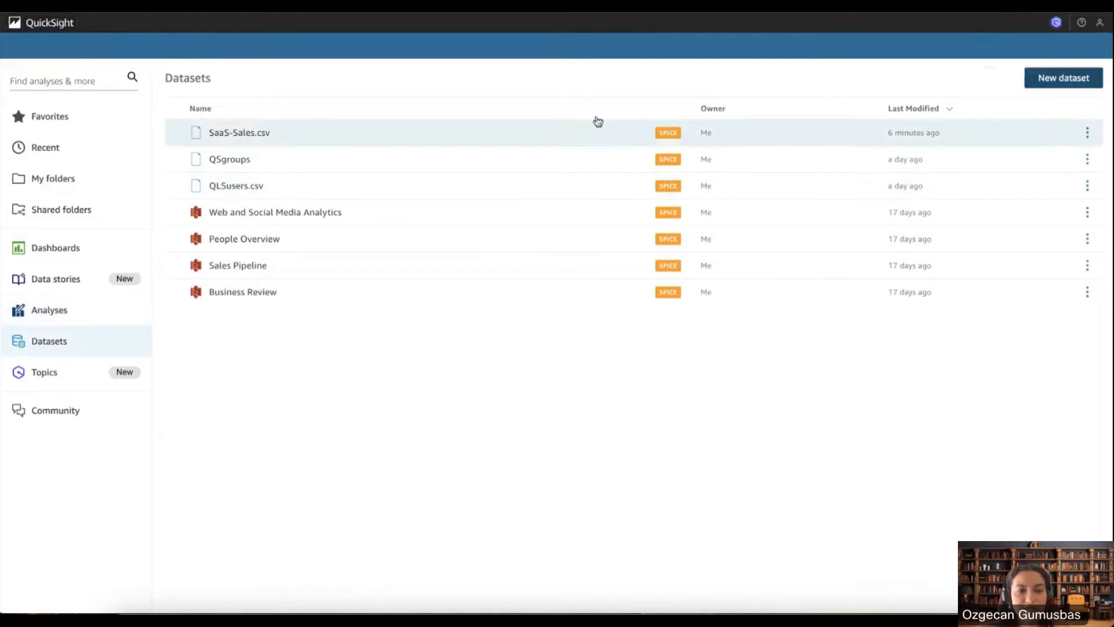
click(1043, 83)
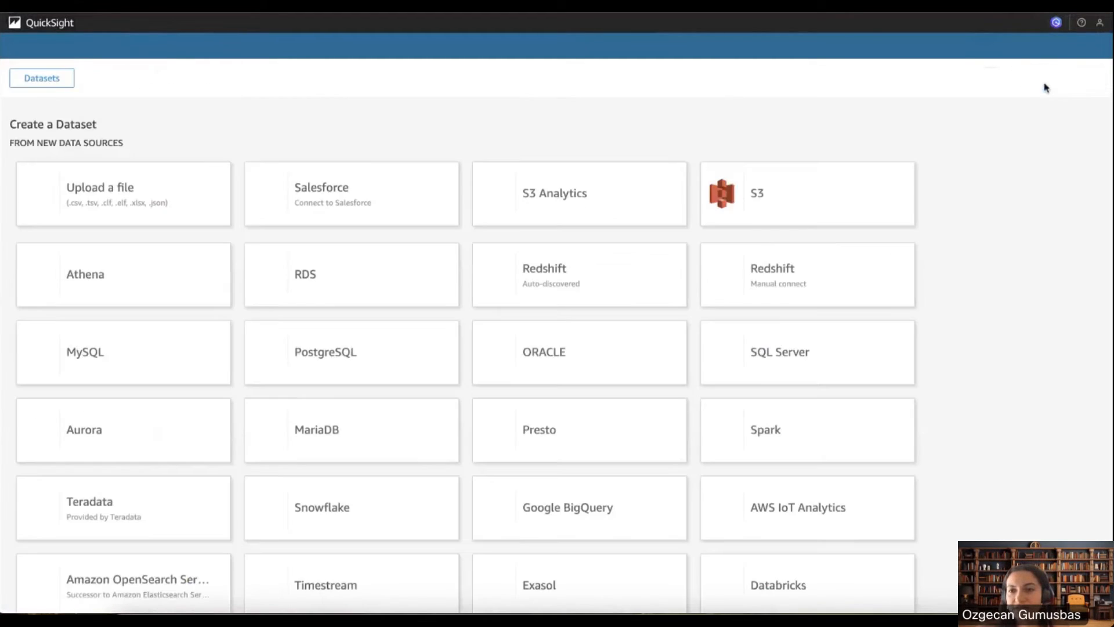
click(139, 202)
click(383, 212)
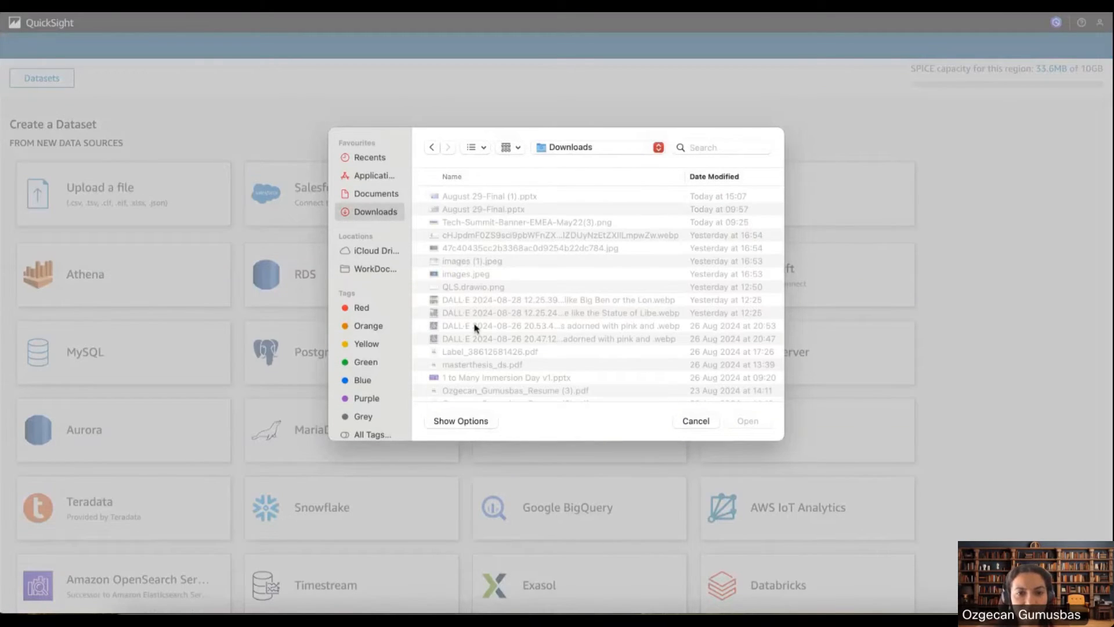
scroll(475, 328, down, 10)
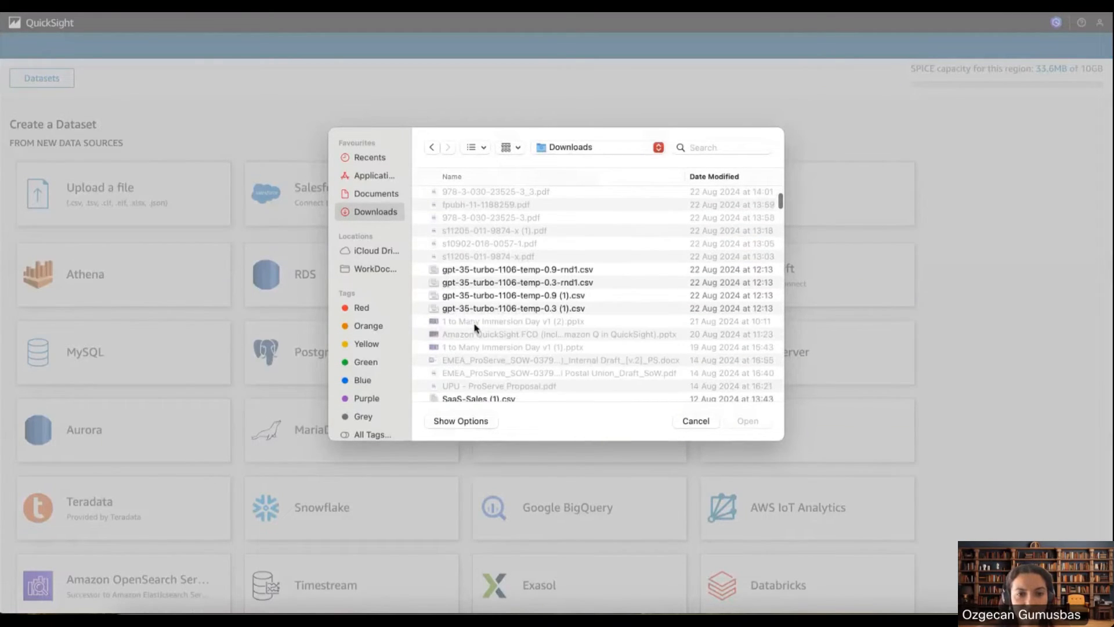
scroll(475, 327, down, 15)
scroll(474, 328, down, 3)
click(709, 147)
text(qls)
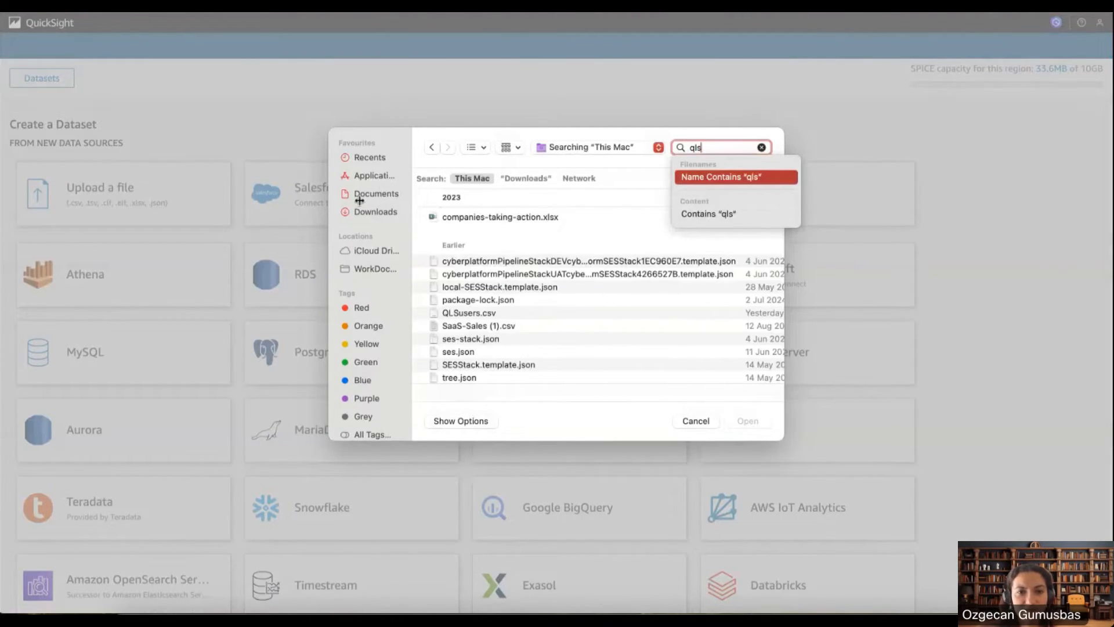
click(375, 194)
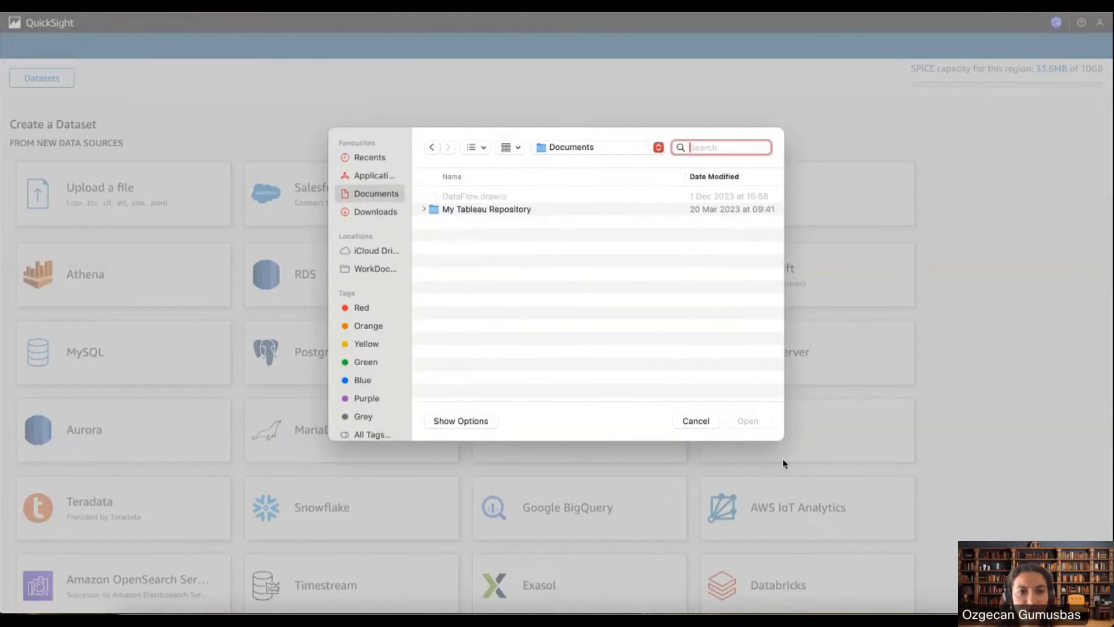
click(699, 422)
click(41, 78)
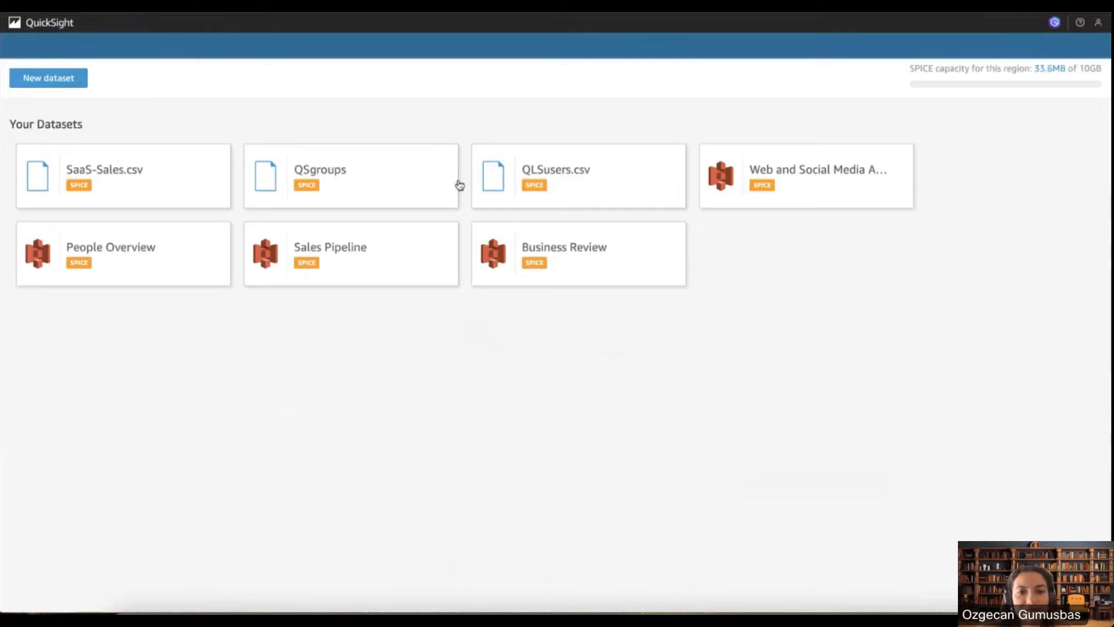
Open the QLSusers.csv dataset for editing and enlarge its data preview to examine the username, teamRegion and teamIndustry rows
click(517, 184)
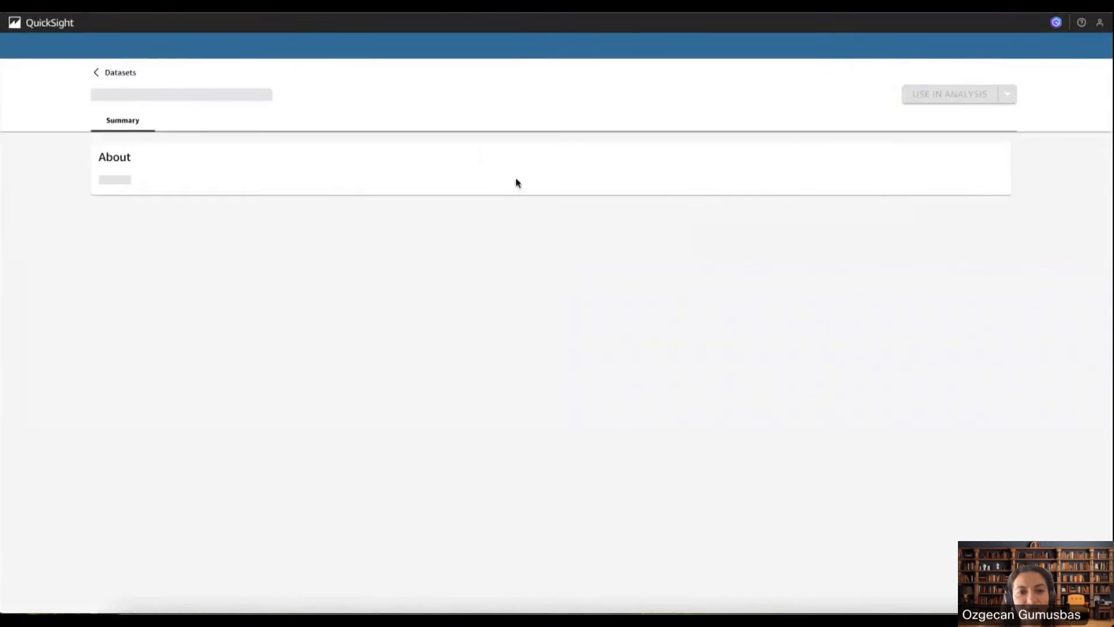
click(860, 93)
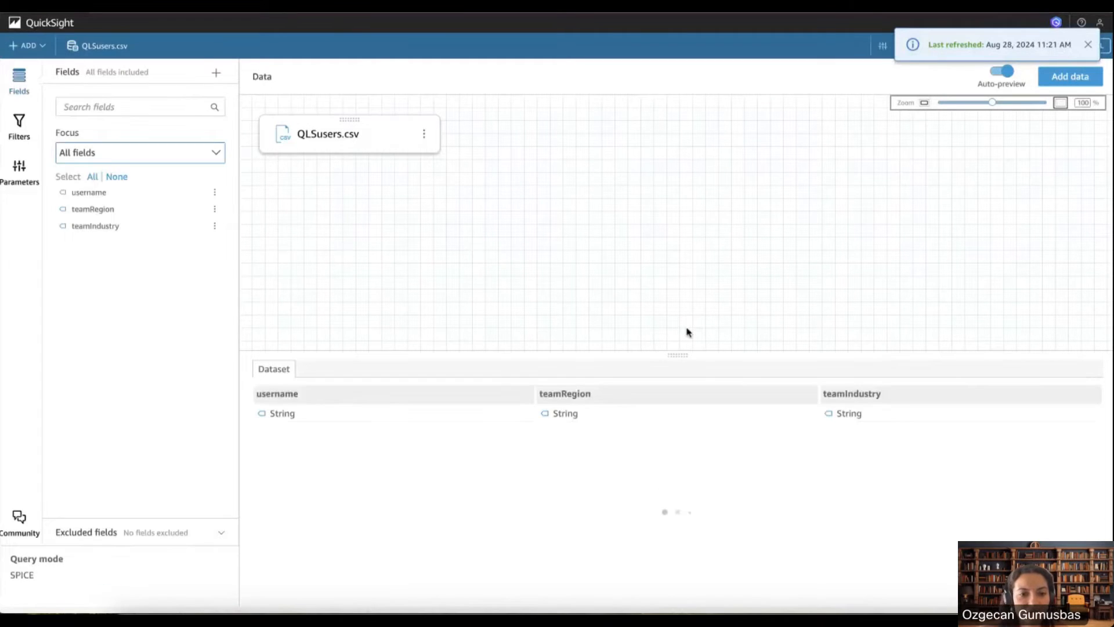
drag(677, 355, 682, 166)
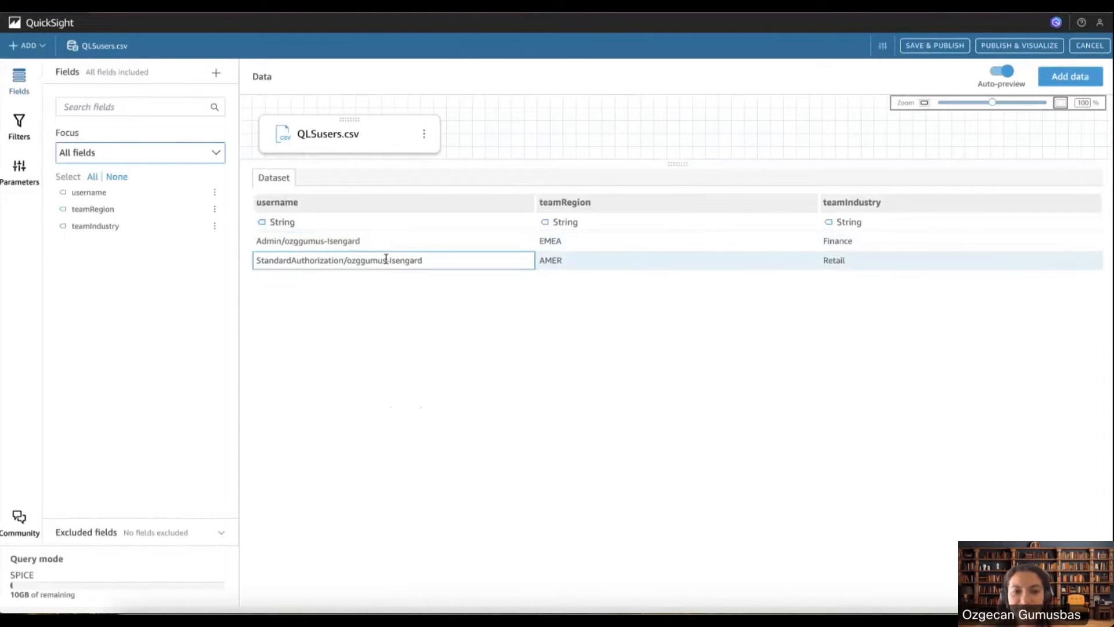
Highlight the name part of the first username, and open QuickSight's account management in a new tab to compare the registered usernames
drag(361, 243, 286, 242)
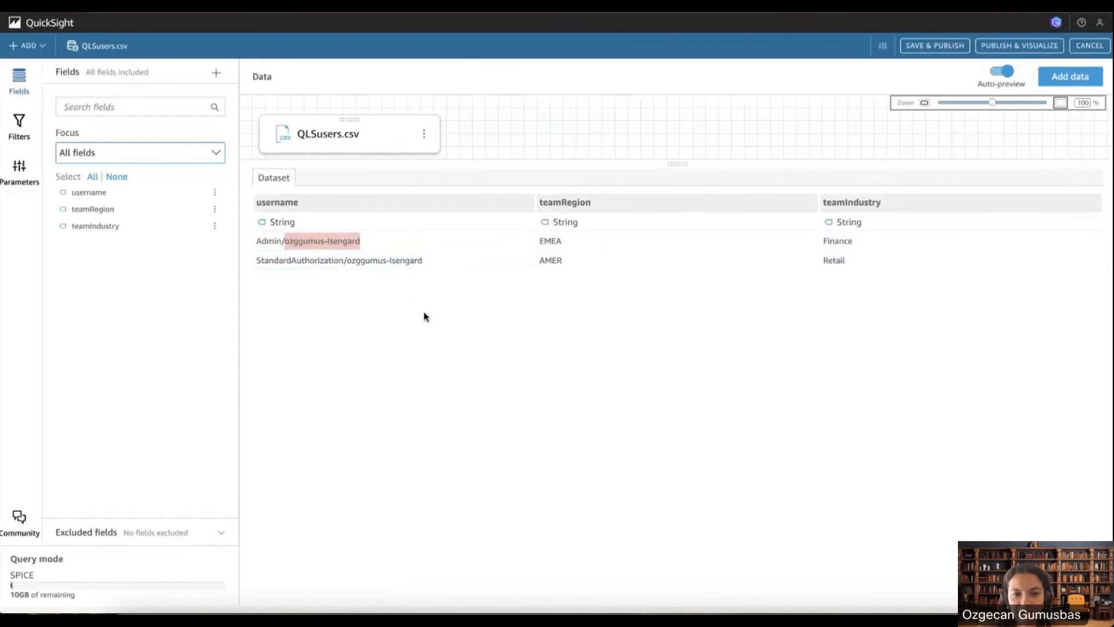
right_click(57, 23)
click(73, 30)
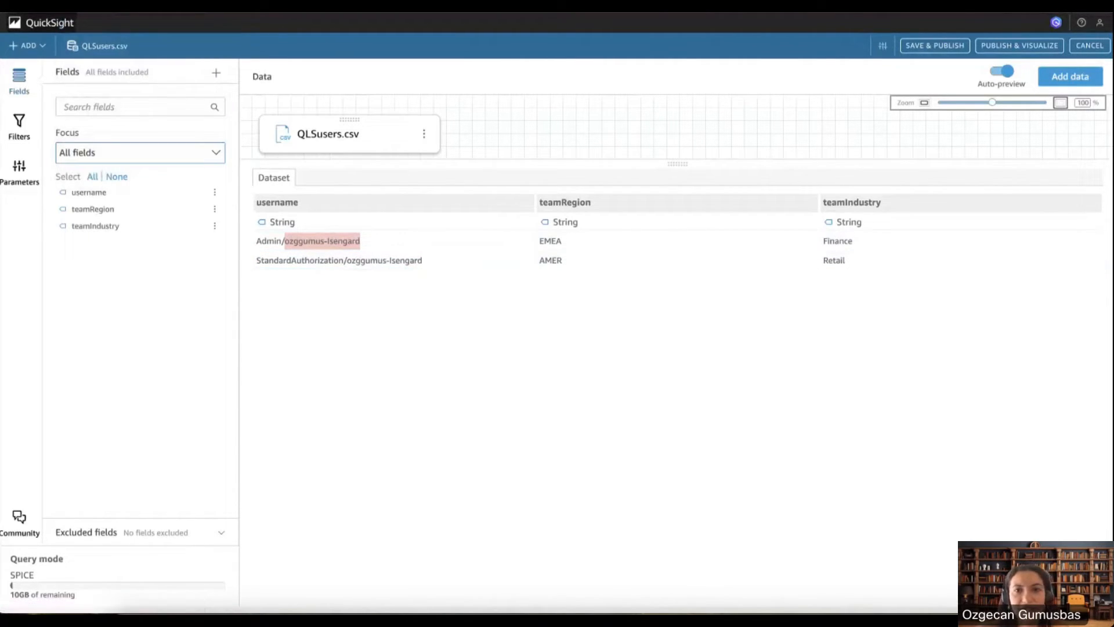
key(ctrl+Tab)
click(1100, 23)
click(1021, 93)
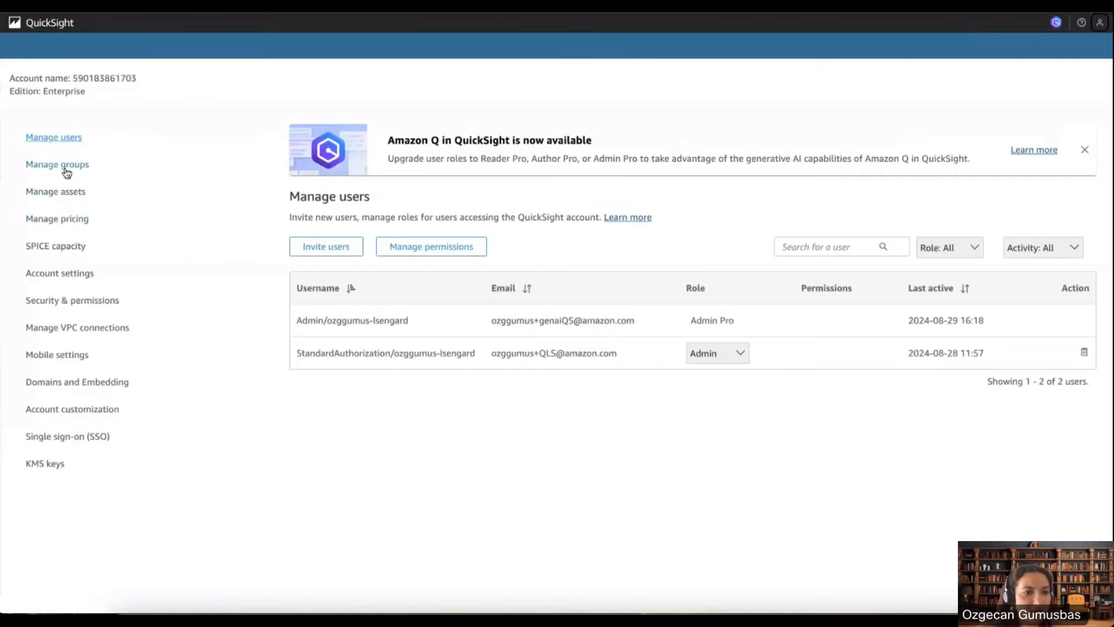
Examine the user groups defined in QuickSight's account management, and return to the list of managed users
click(65, 169)
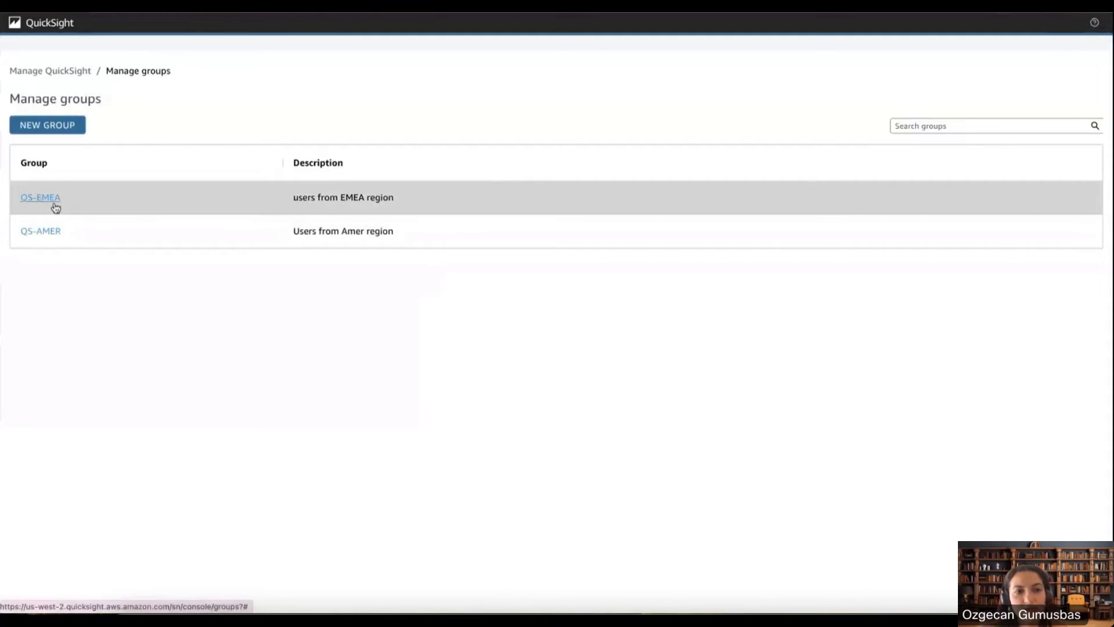
click(42, 26)
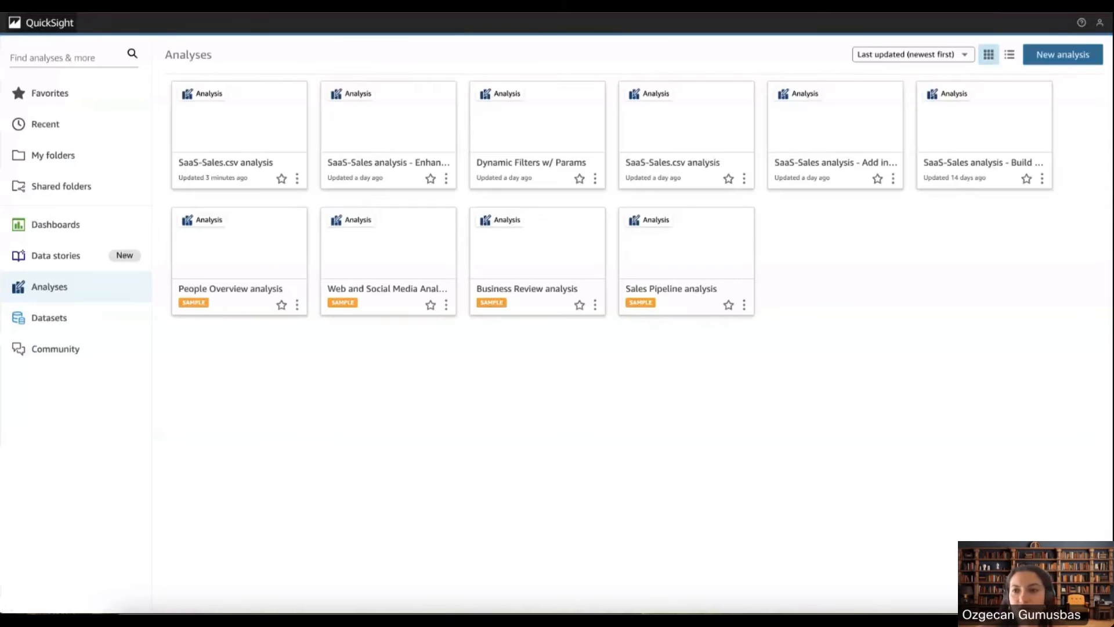
click(1099, 23)
click(1048, 93)
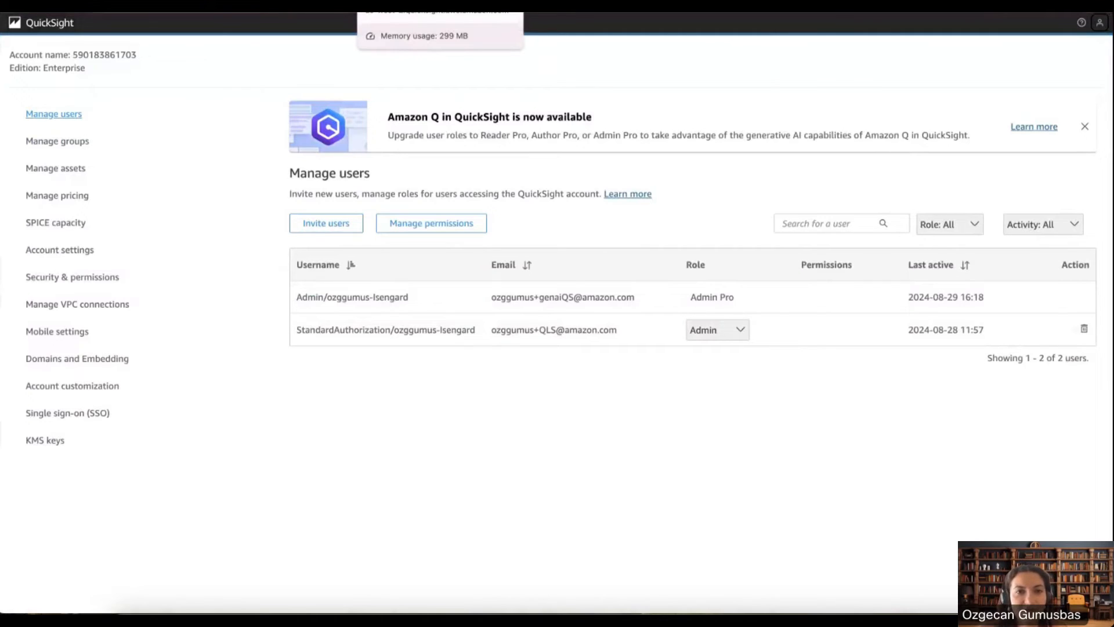
Return to the QLSusers.csv dataset and examine the region and industry mapped to each of the two usernames
click(400, 6)
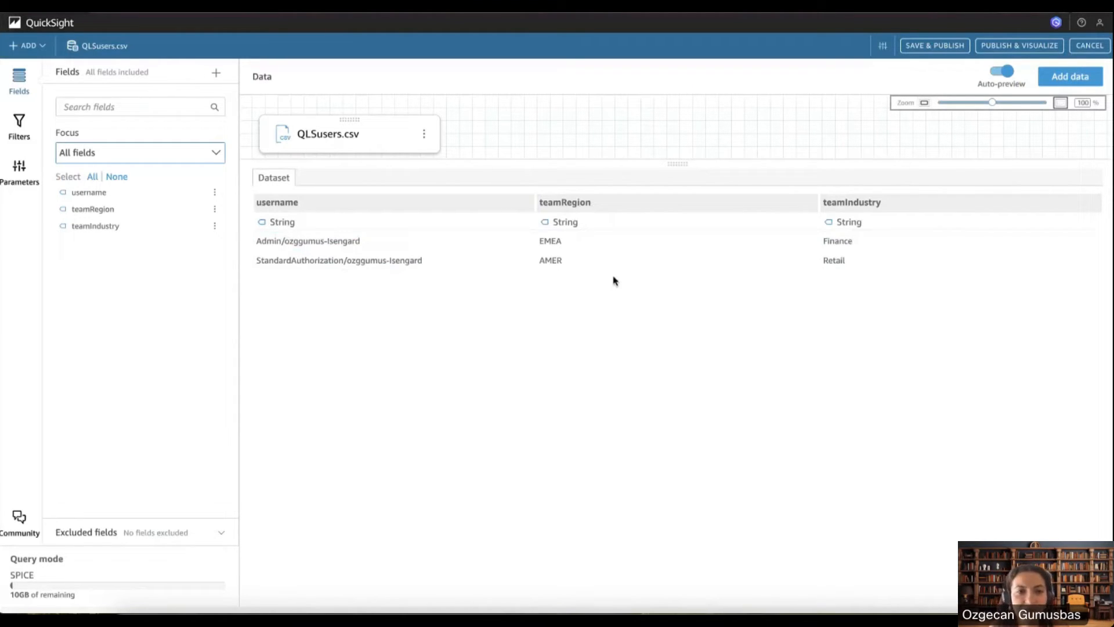
click(260, 244)
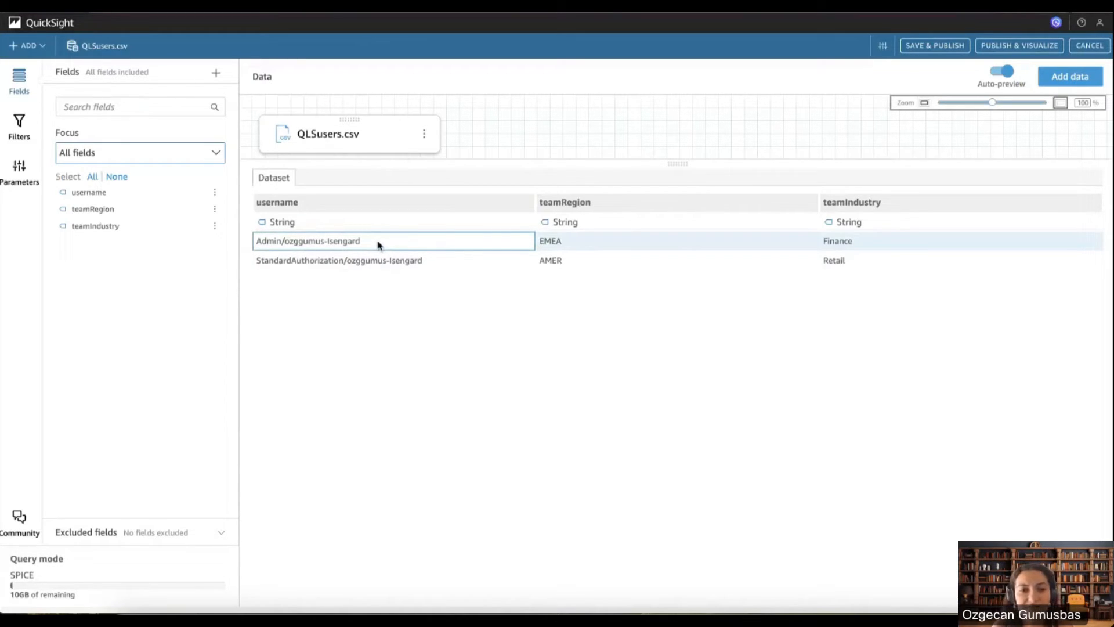
click(436, 265)
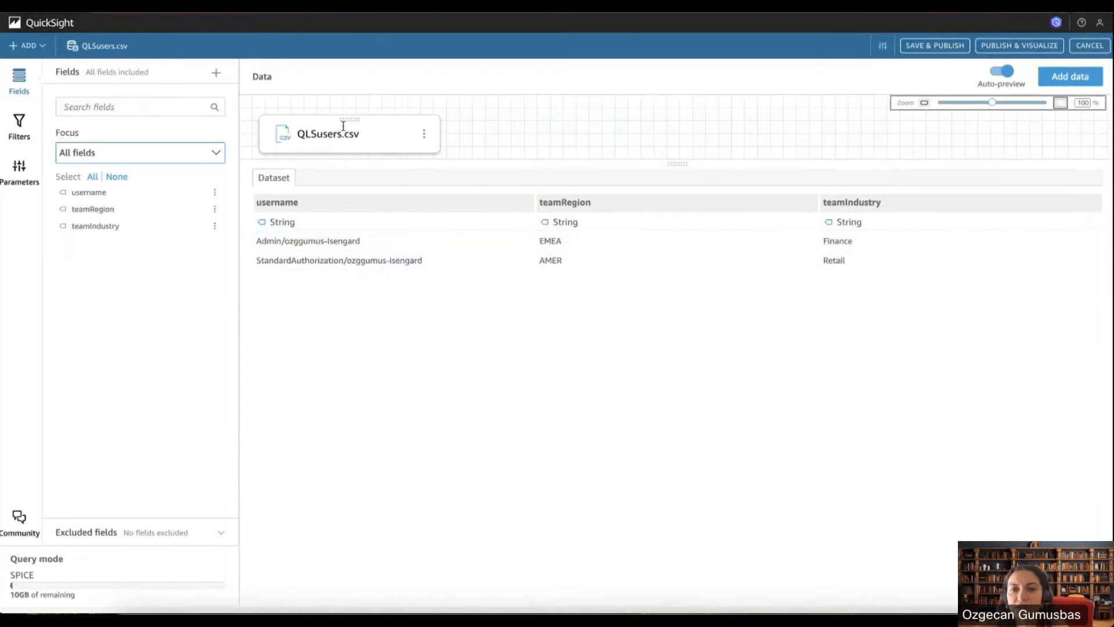
Save and publish the QLSusers.csv dataset, and reopen the most recently updated SaaS-Sales.csv analysis
click(930, 47)
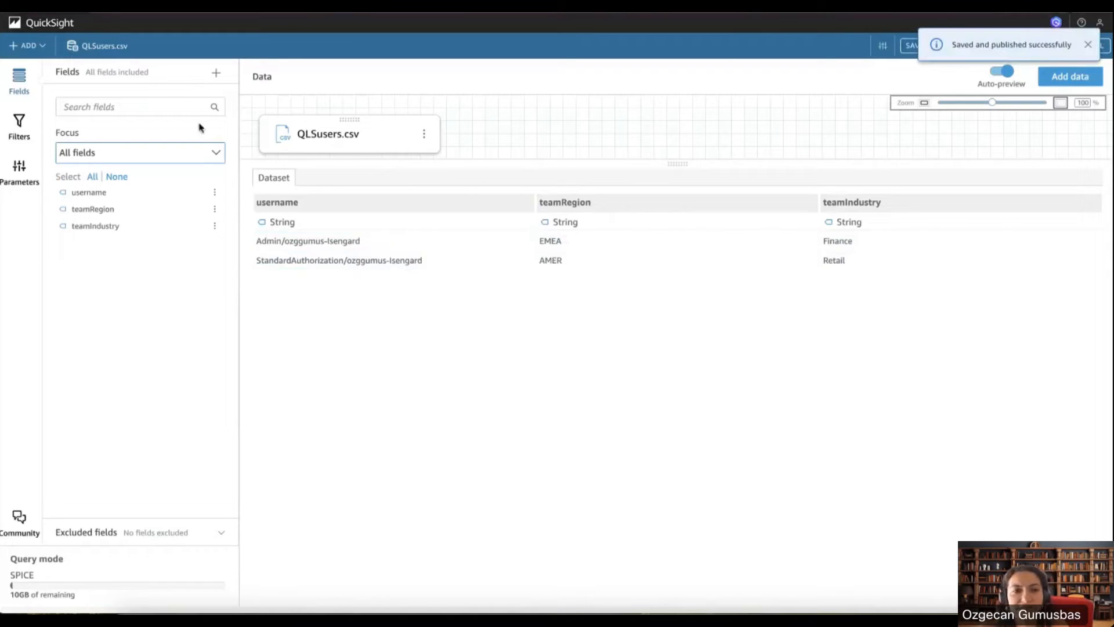
click(52, 24)
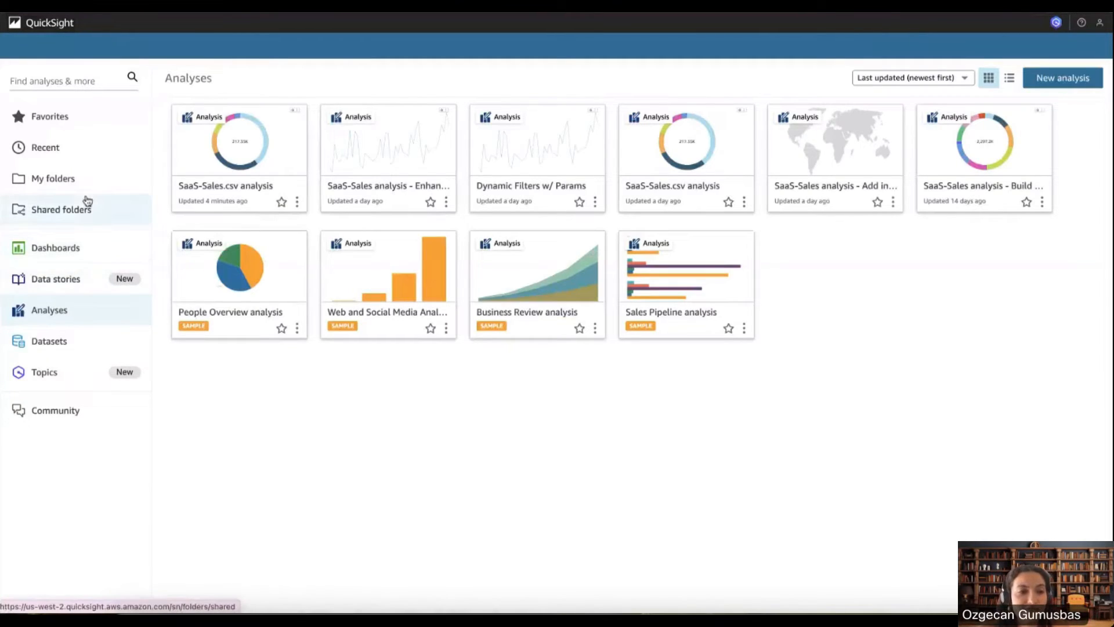
click(226, 160)
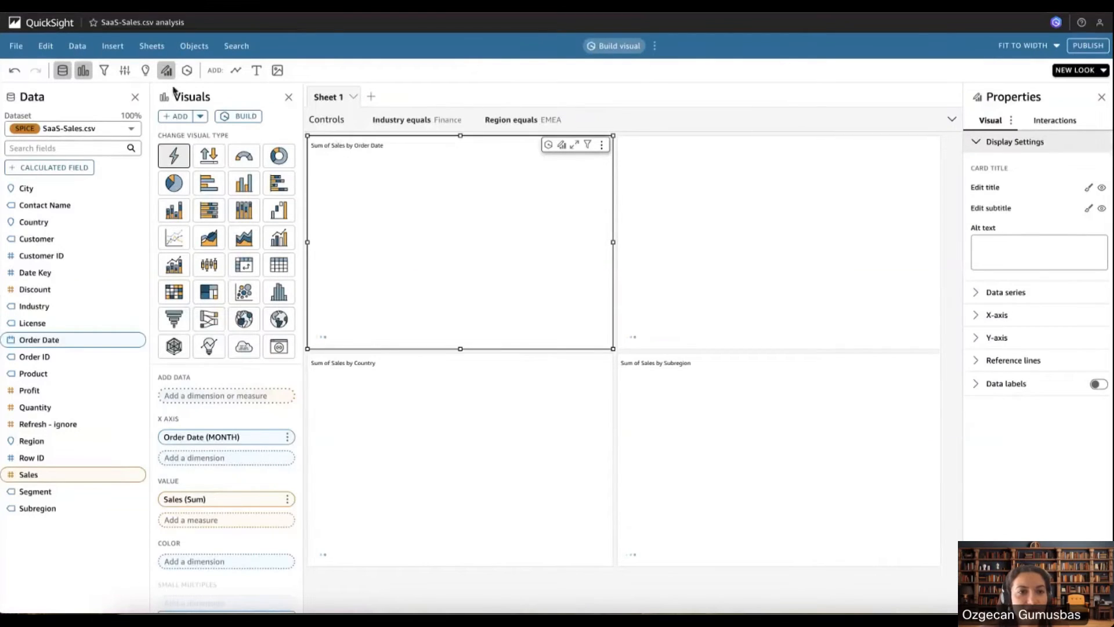
Try to base the sheet's Industry filter on a parameter, using a custom filter with the Equals condition
click(104, 70)
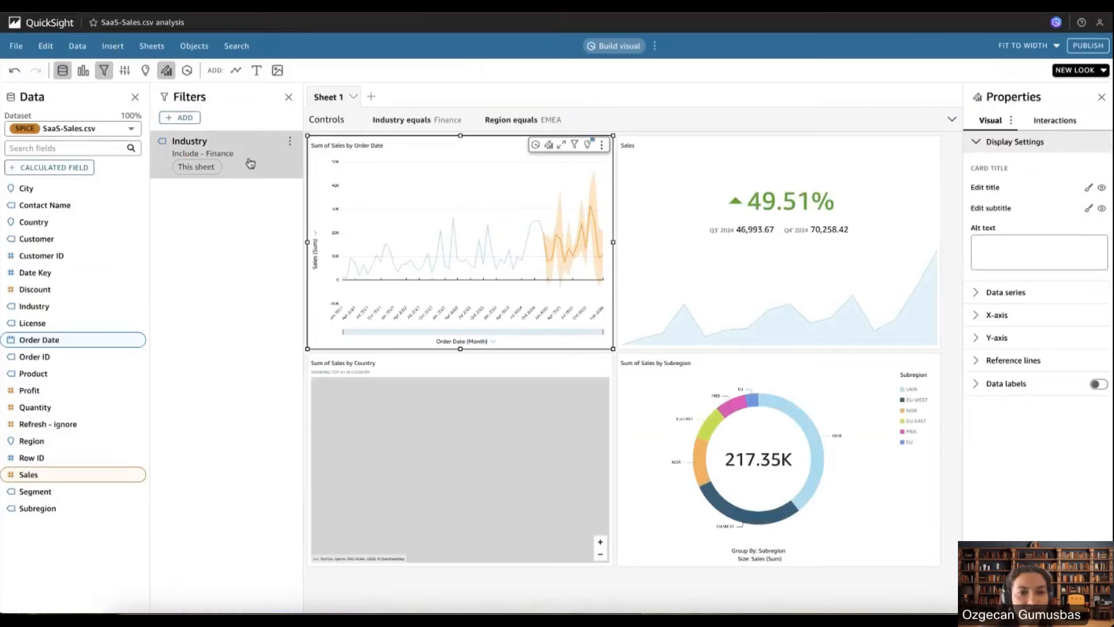
click(250, 163)
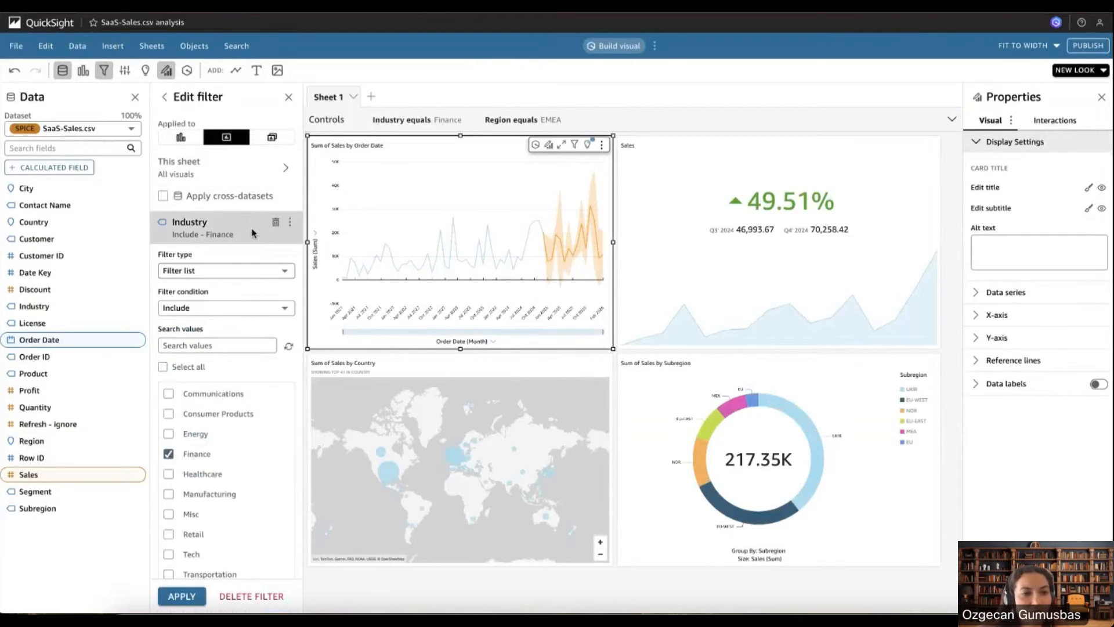
click(227, 281)
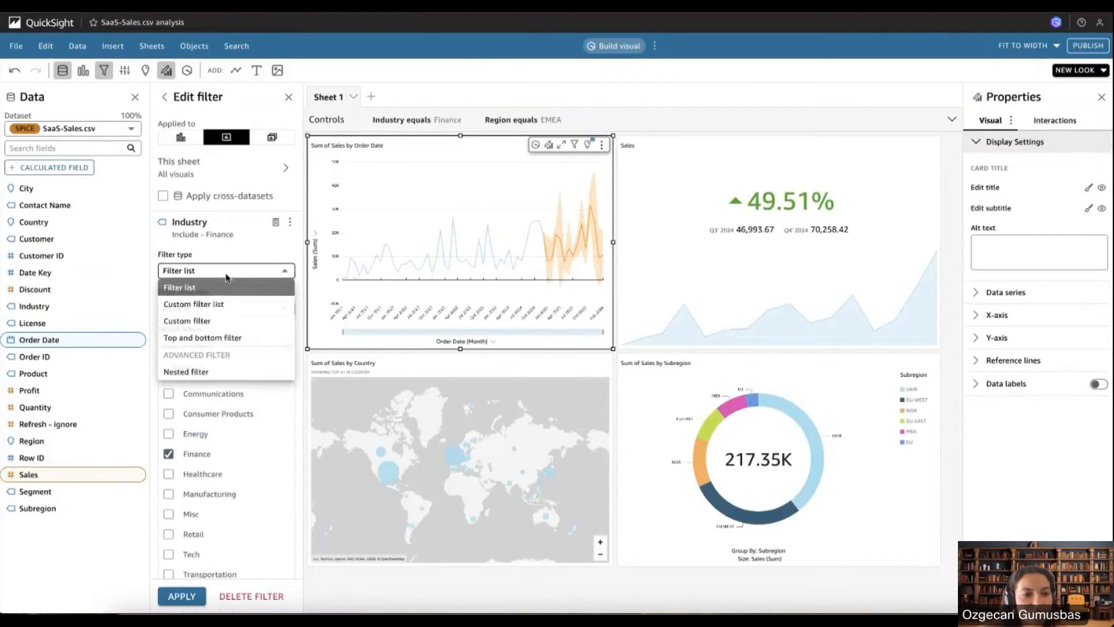
click(222, 322)
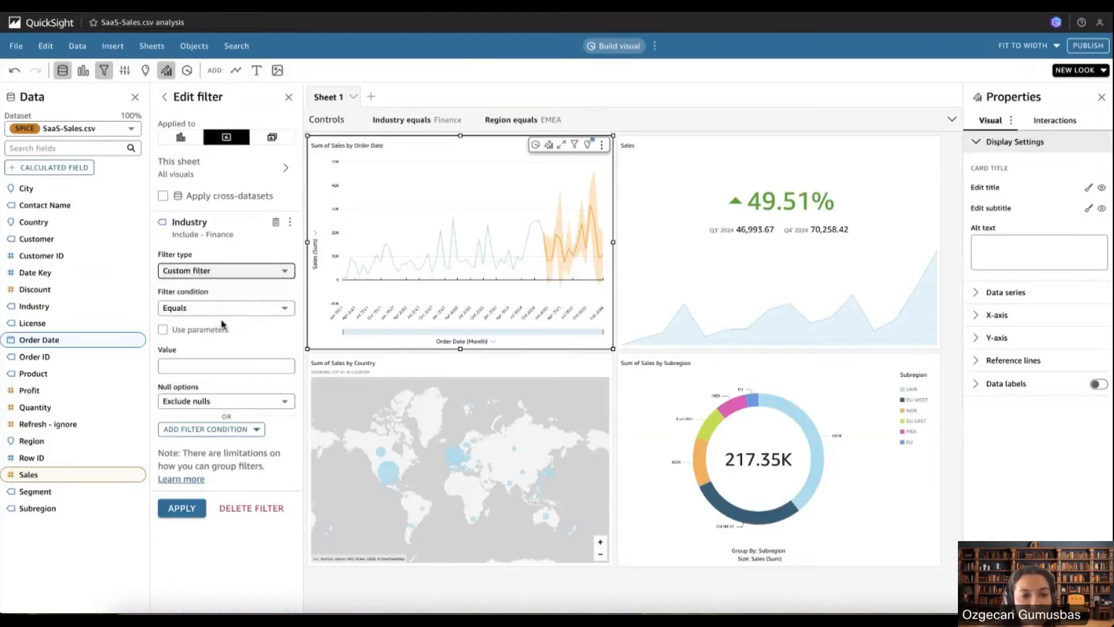
click(170, 334)
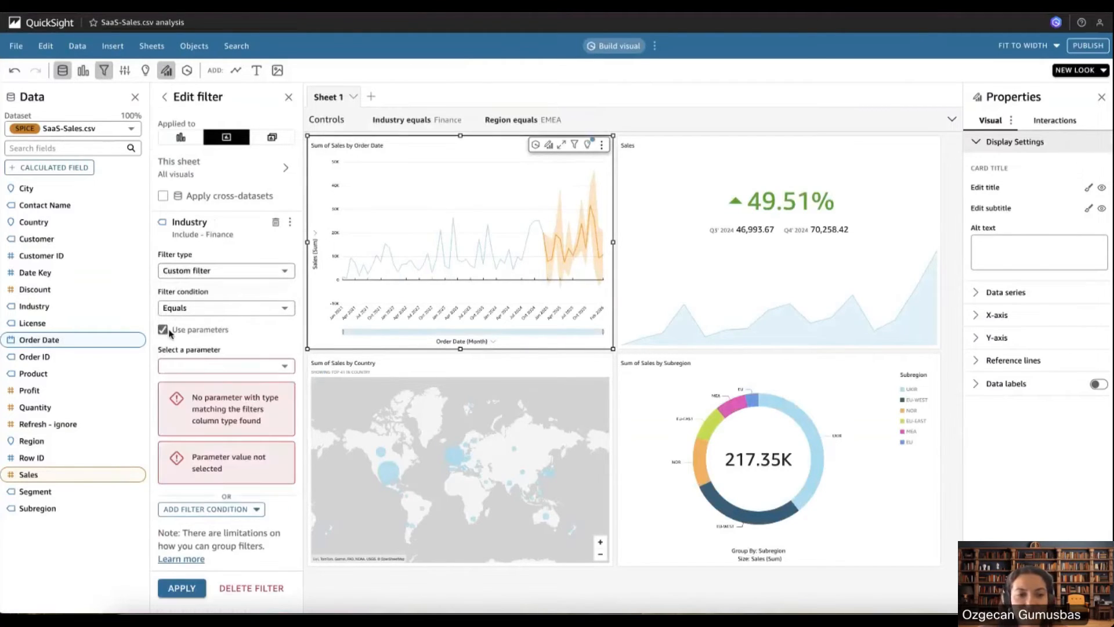
click(204, 365)
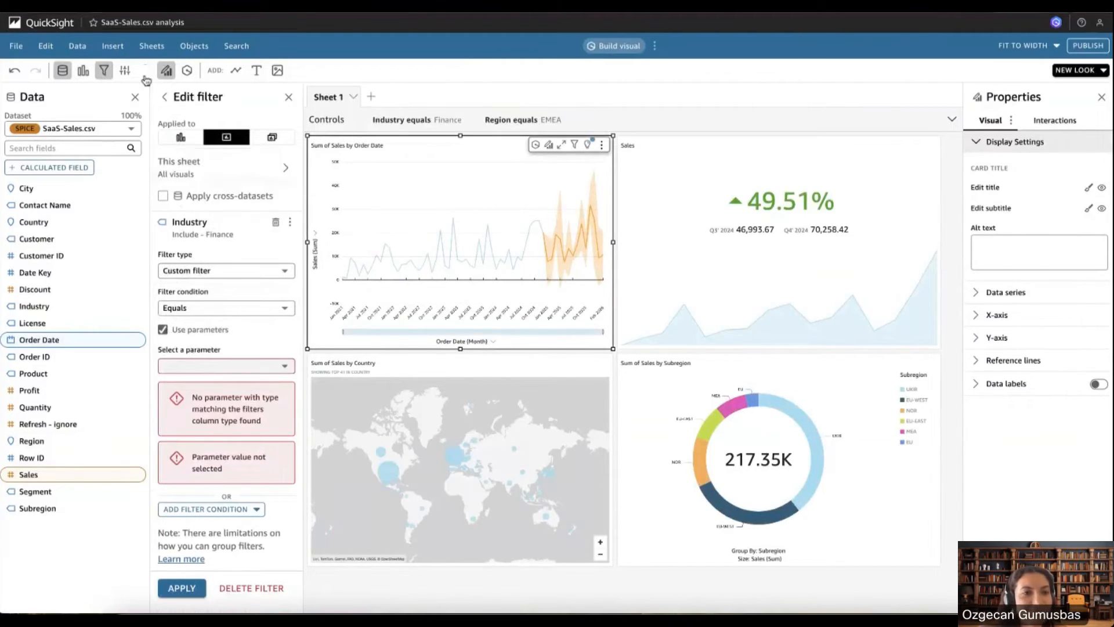
Start a new parameter, check which datasets can supply its dynamic default, and leave without creating it
click(125, 71)
click(179, 117)
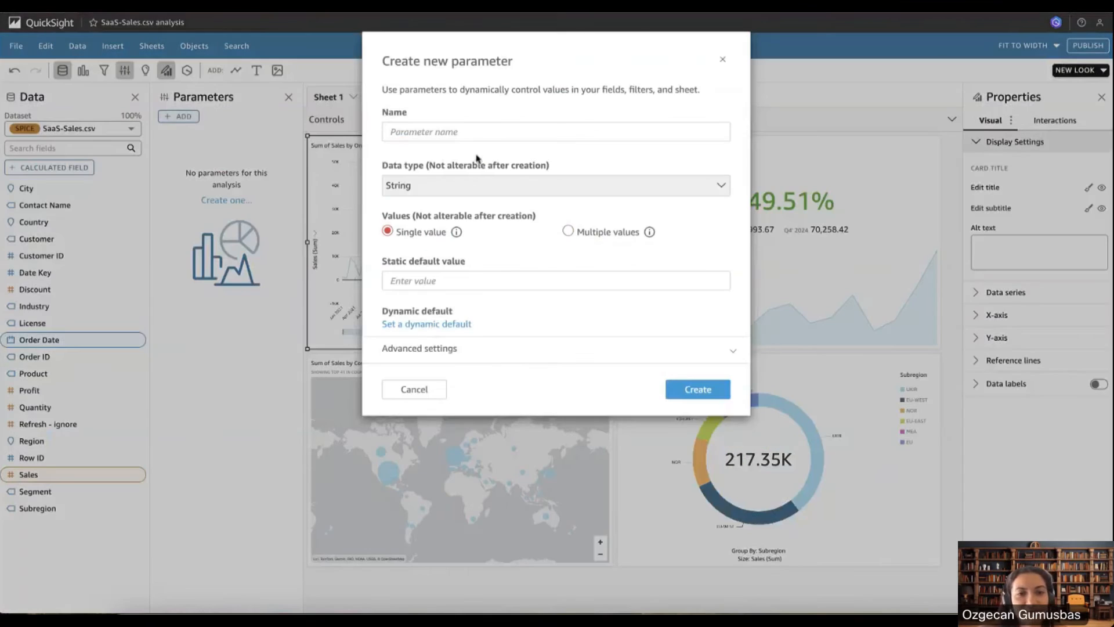
click(450, 324)
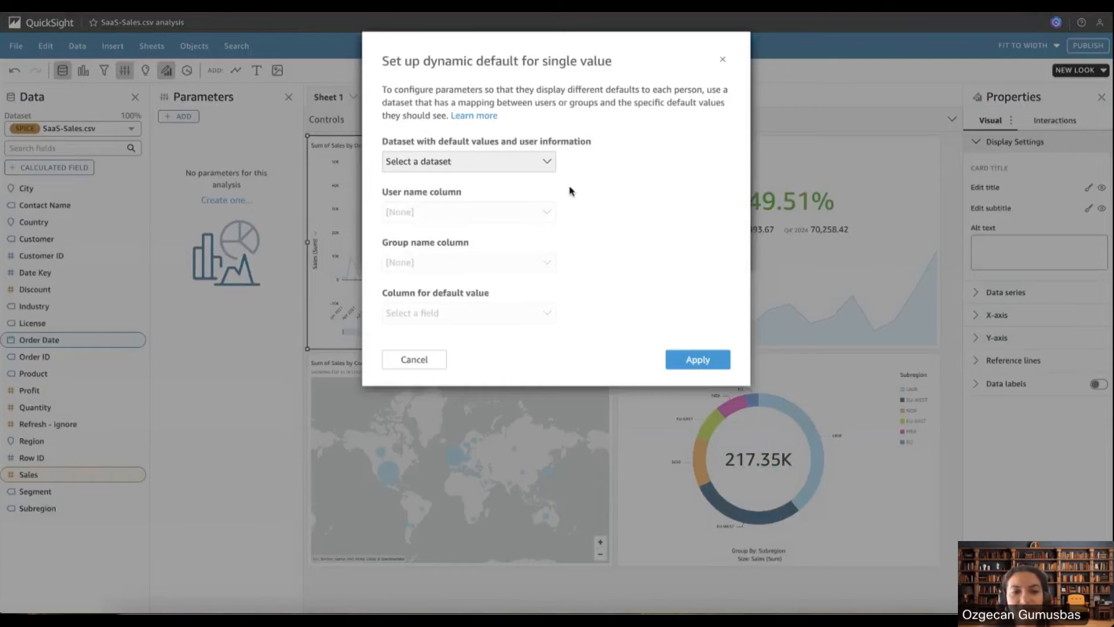
click(548, 164)
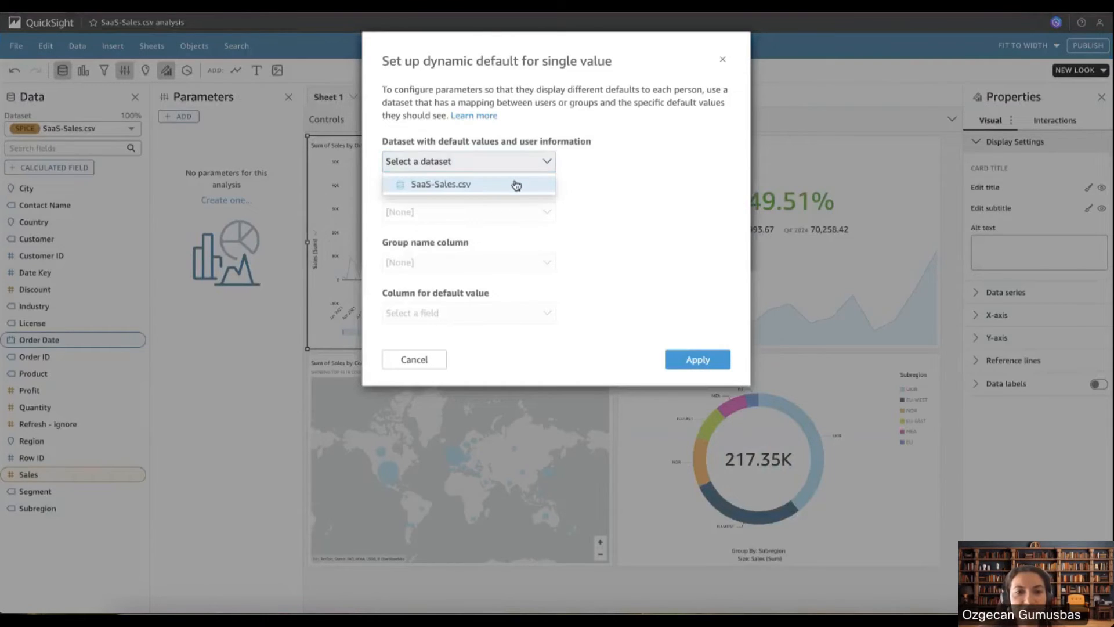
click(547, 163)
click(548, 164)
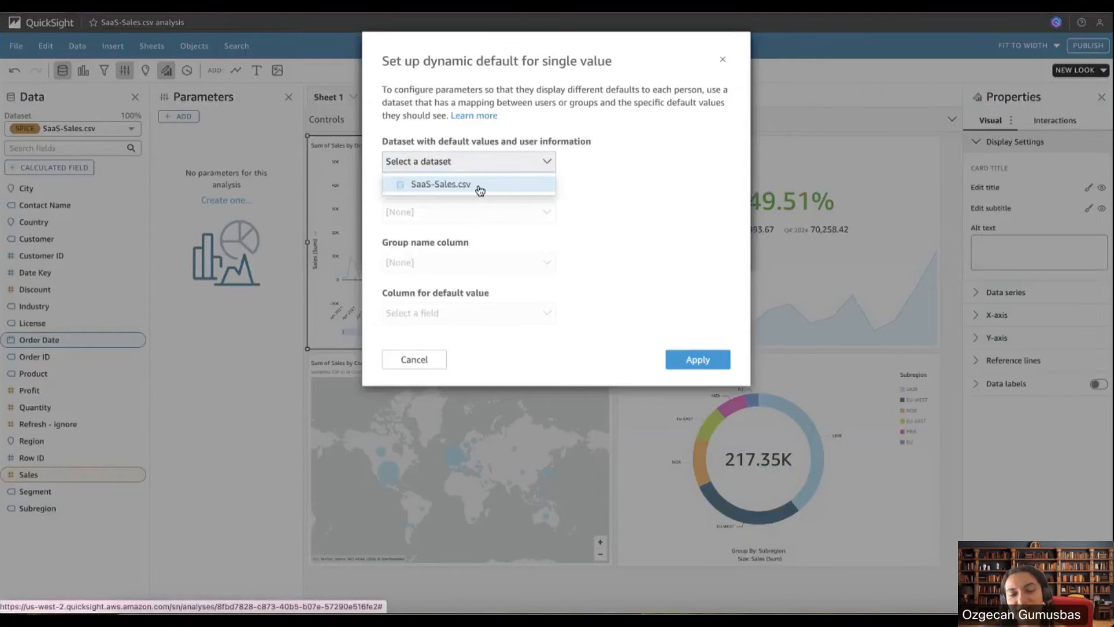
click(412, 360)
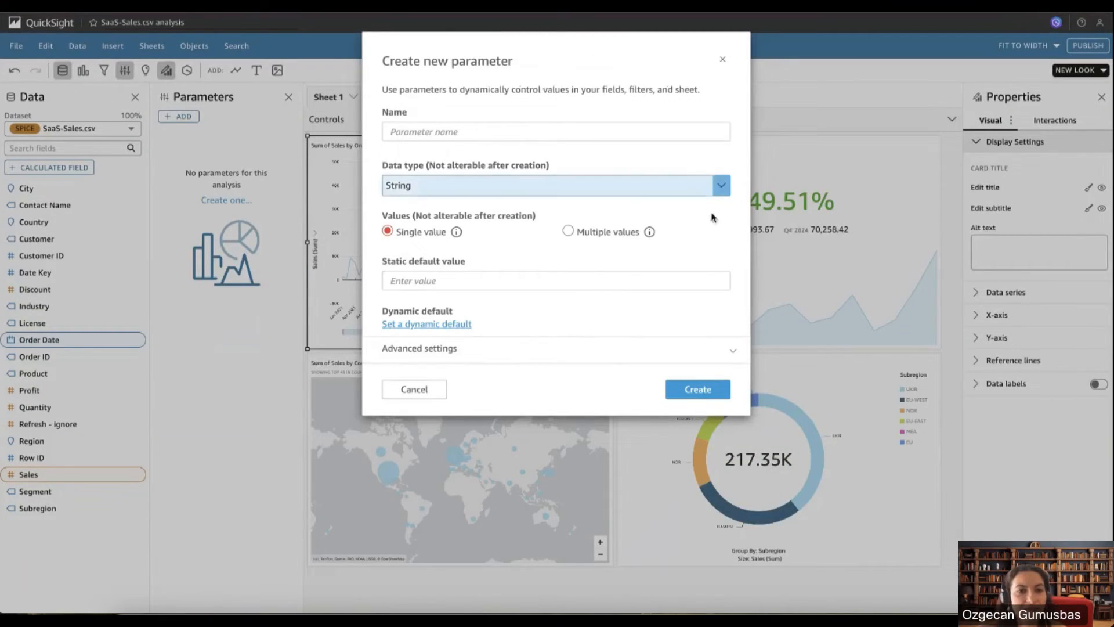
click(722, 59)
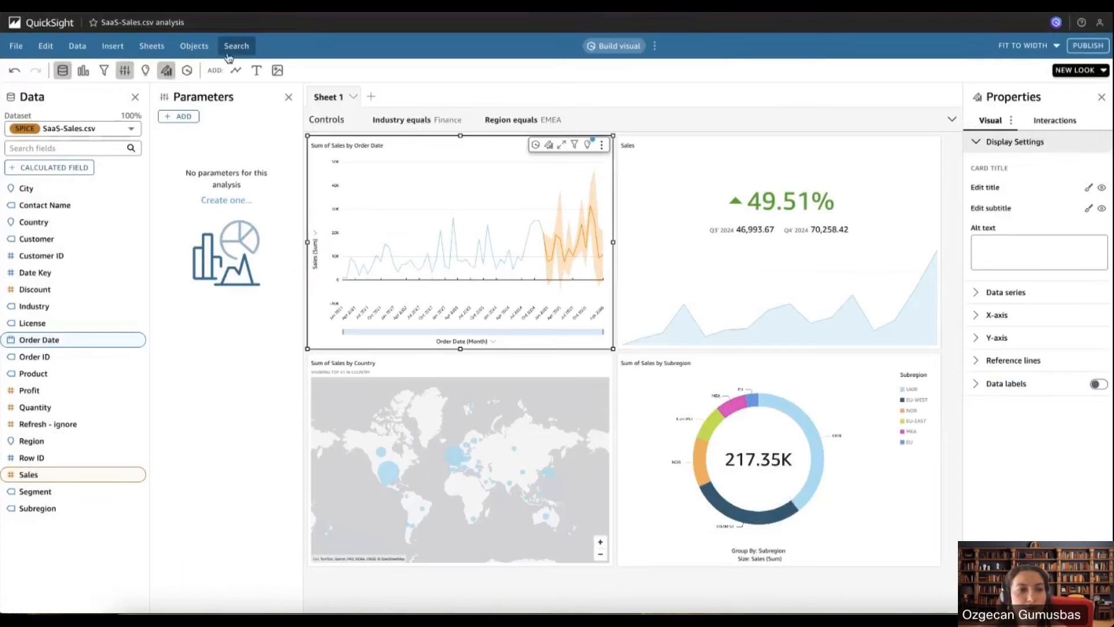
Examine the datasets that can be added to the analysis, selecting QSgroups, and cancel without adding it
click(77, 46)
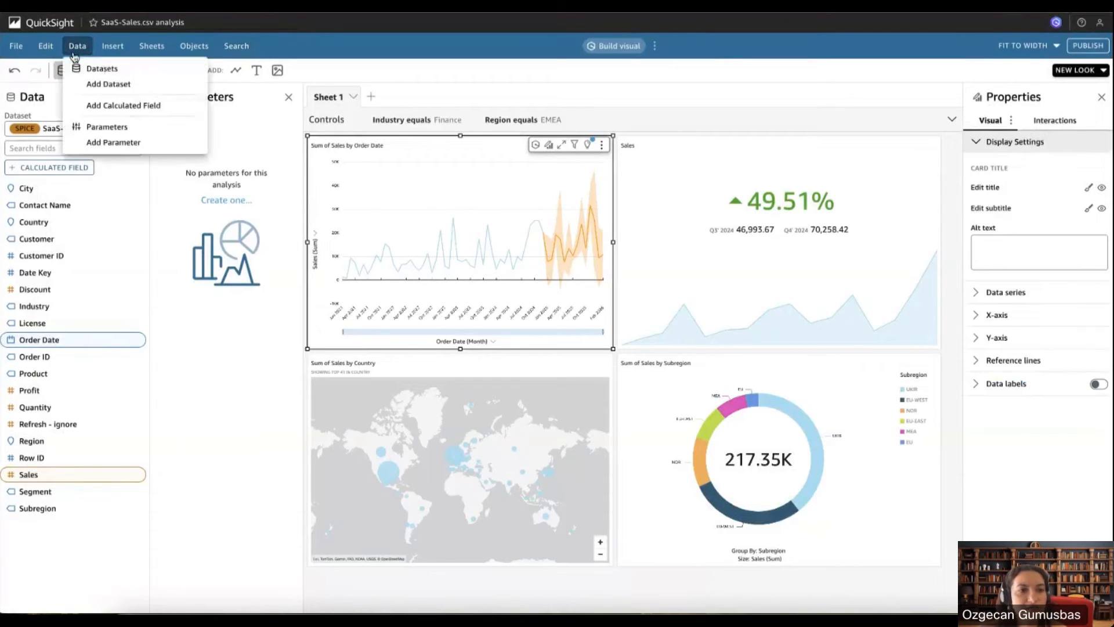
click(100, 87)
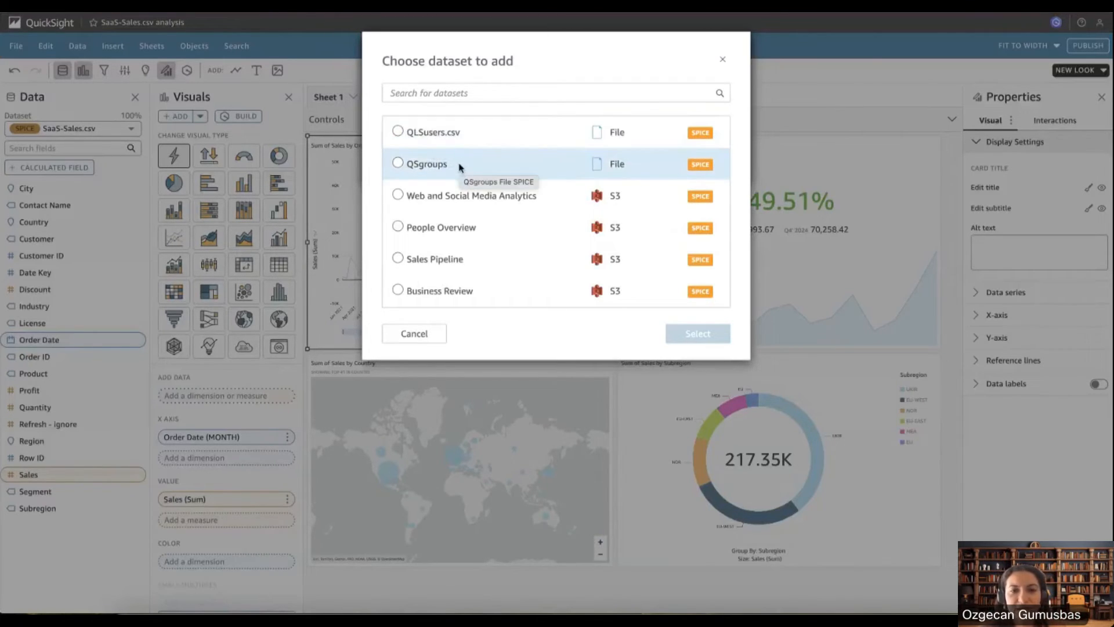
click(447, 166)
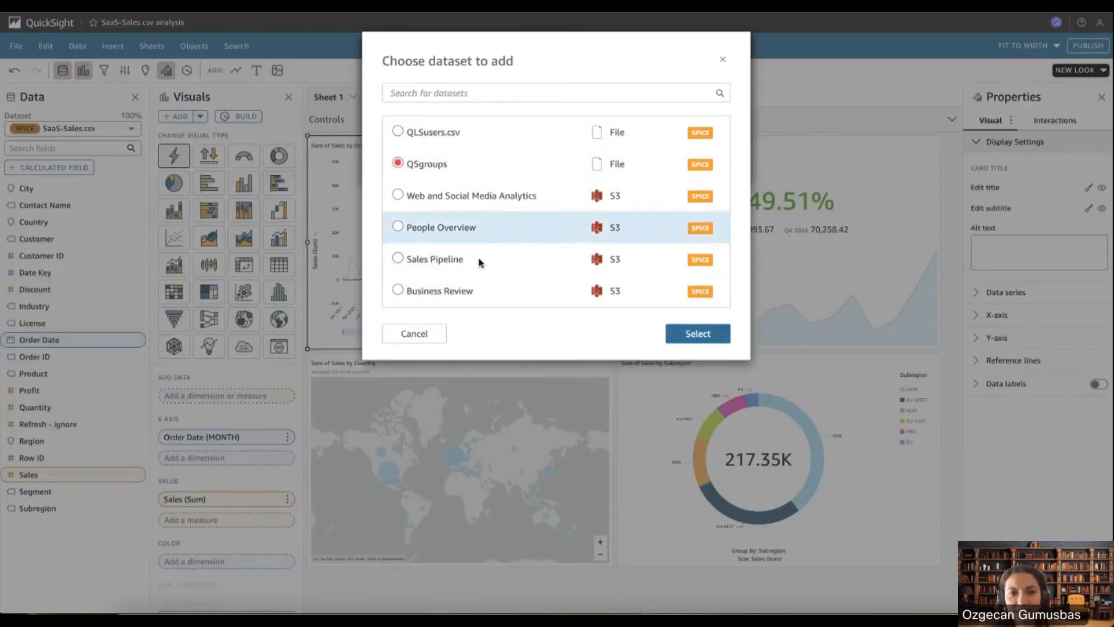
click(418, 331)
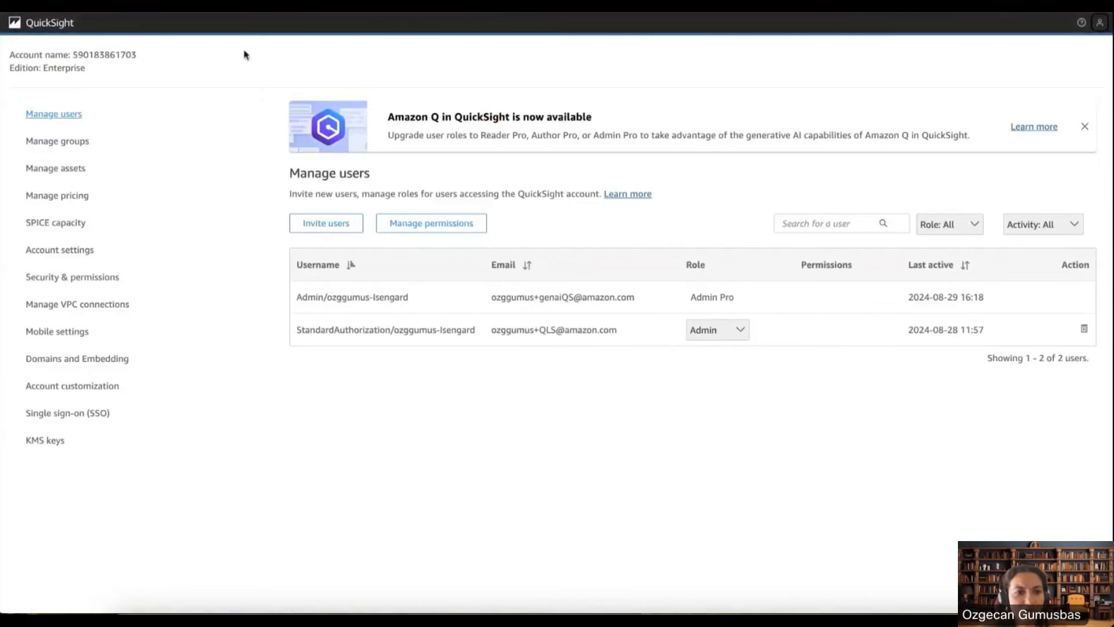
In the other QuickSight tab, open the QSgroups dataset for editing to examine its usergroup, teamRegion and teamIndustry mapping
click(44, 26)
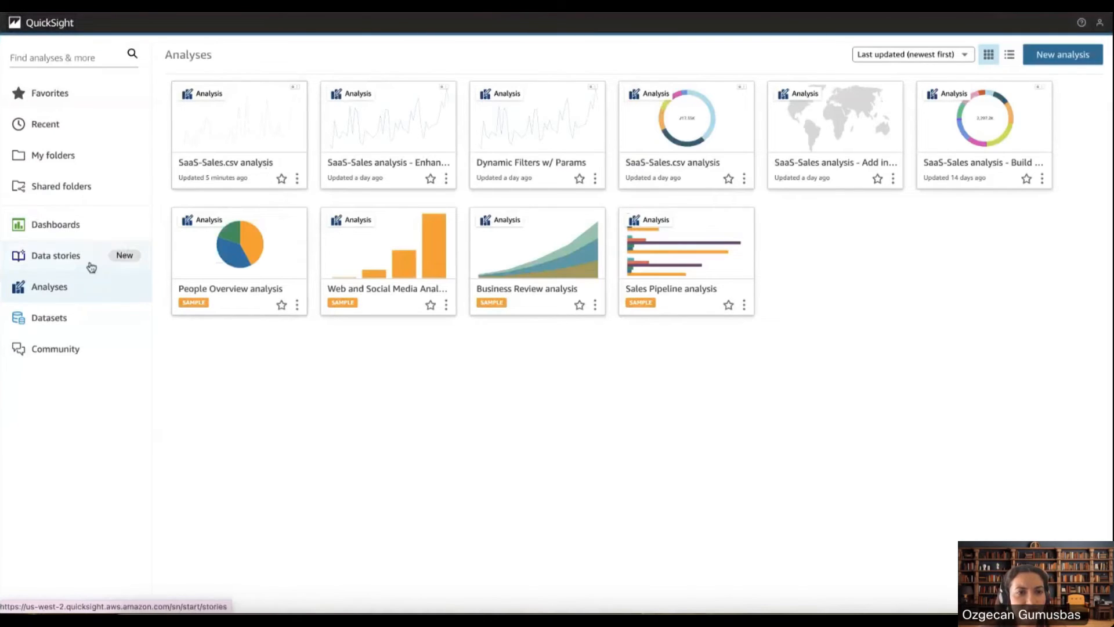
click(86, 323)
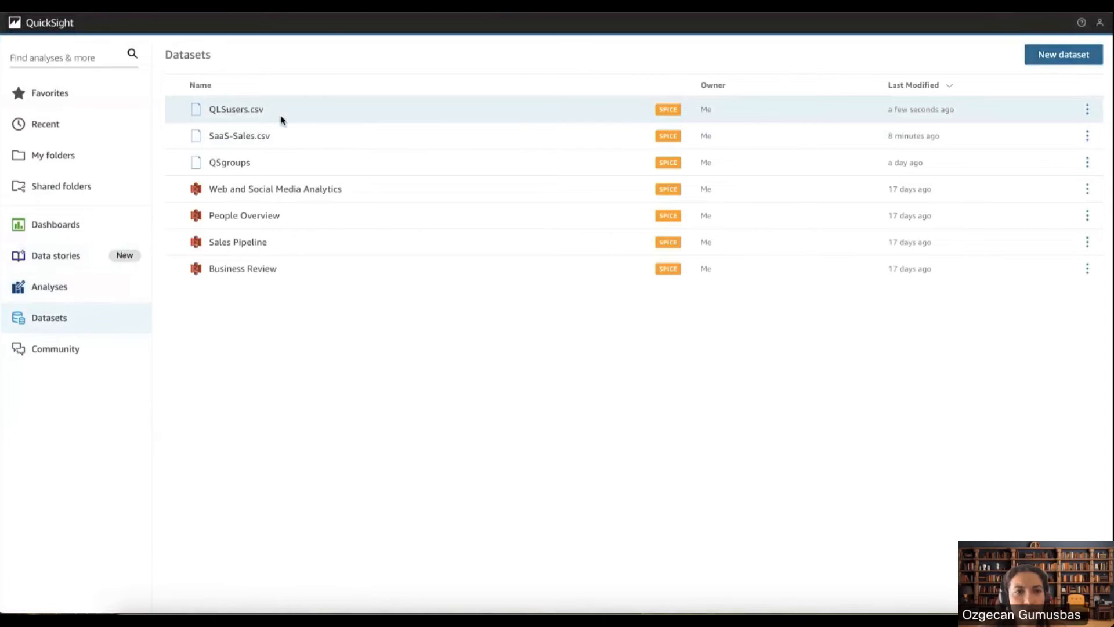
click(232, 164)
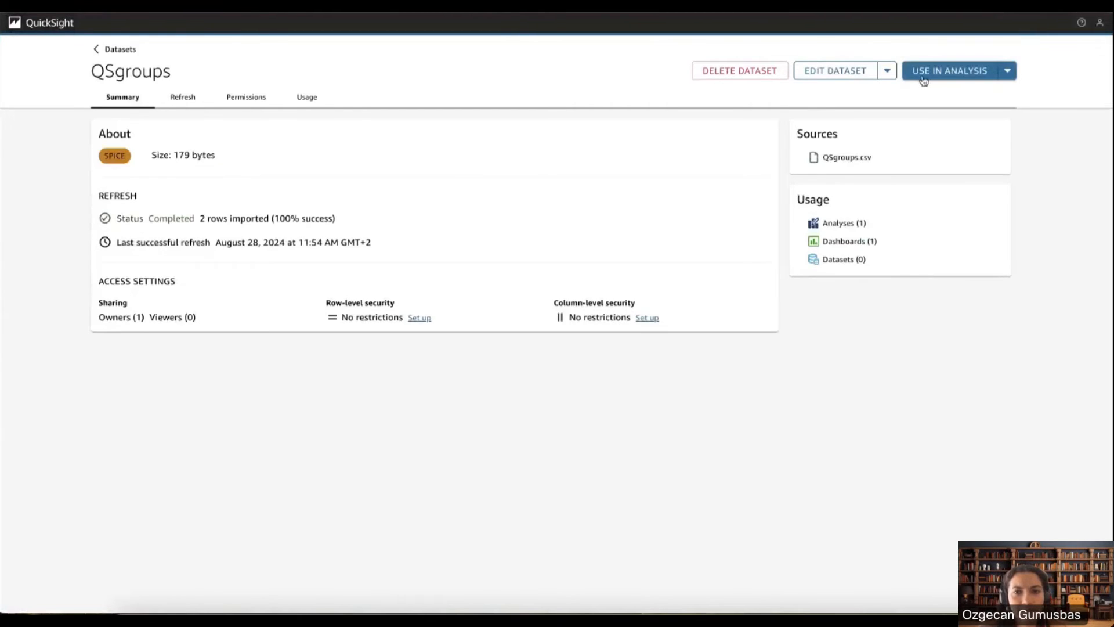
click(861, 70)
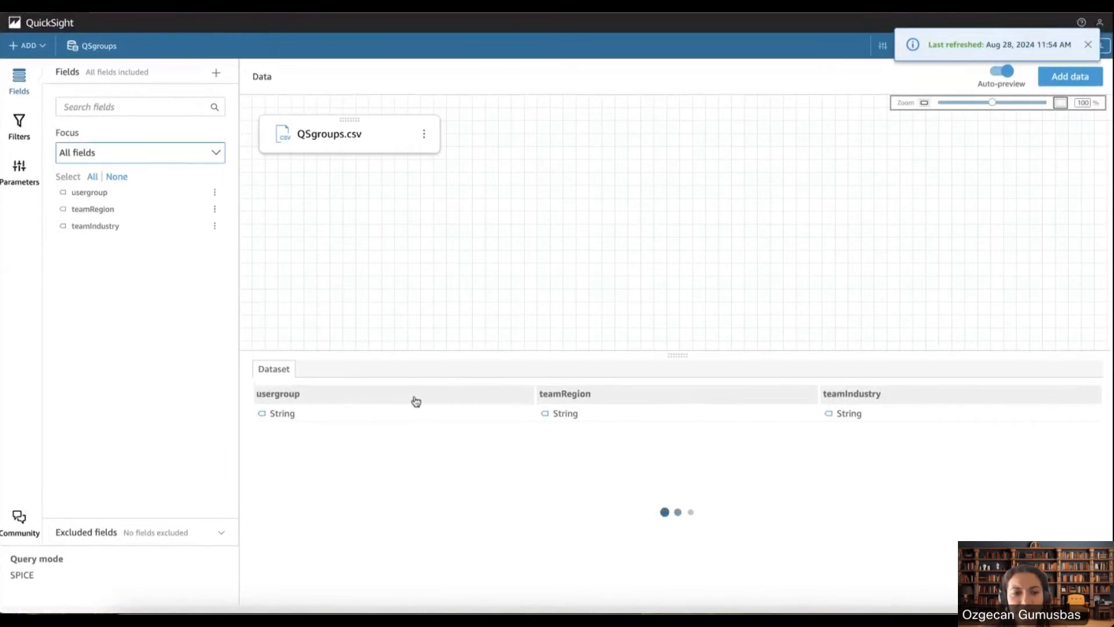
click(261, 434)
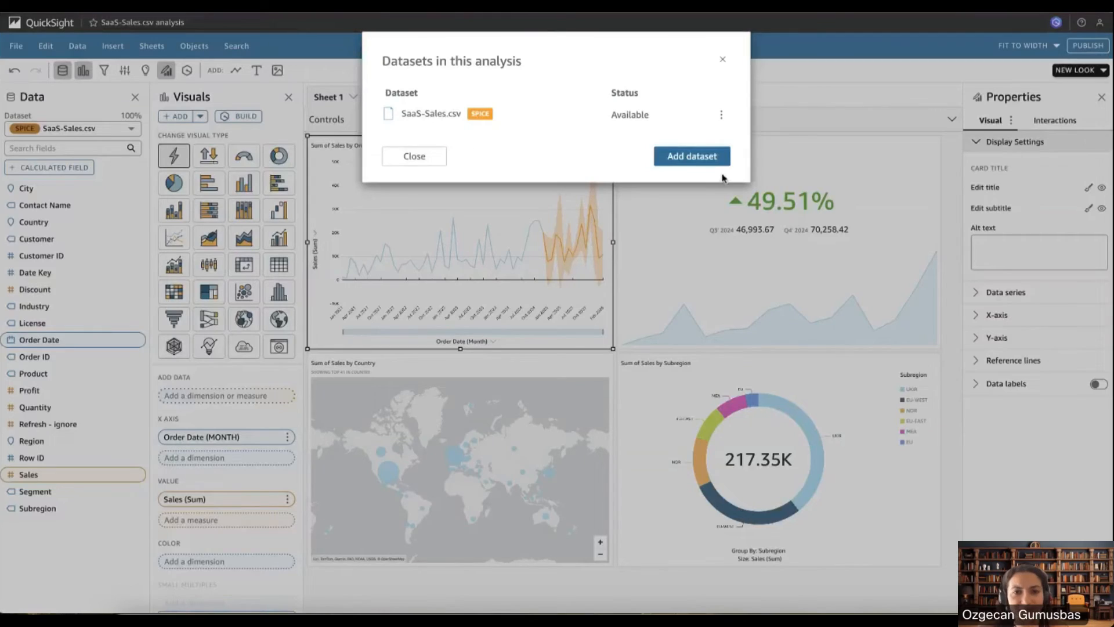
Add the QLSusers.csv dataset to the SaaS-Sales.csv analysis and close the analysis's list of datasets
click(704, 157)
click(453, 136)
click(714, 344)
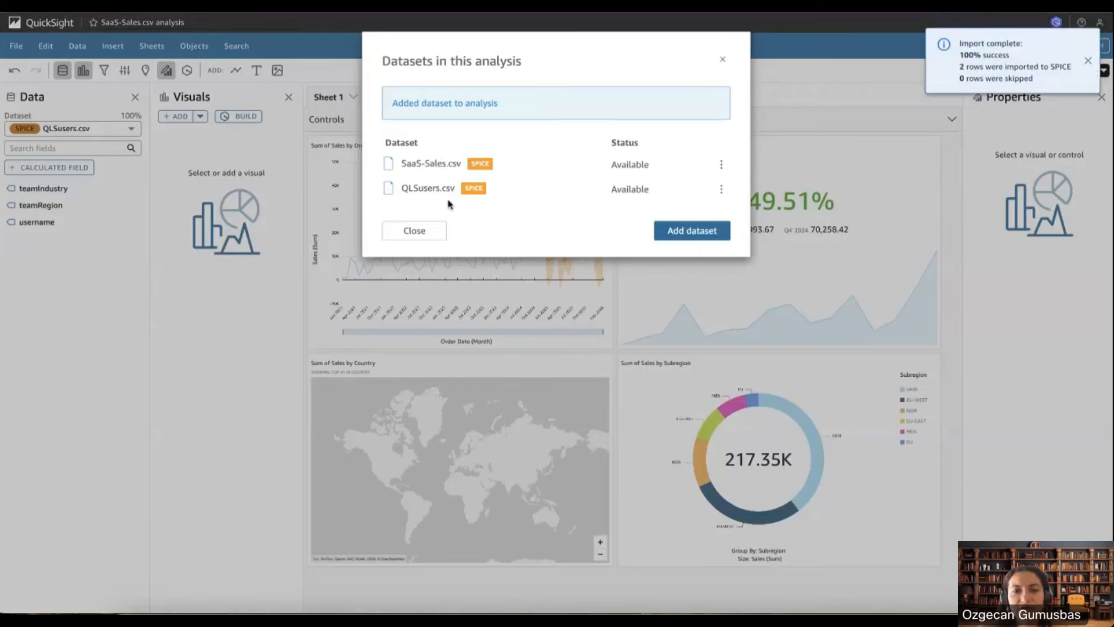
click(722, 60)
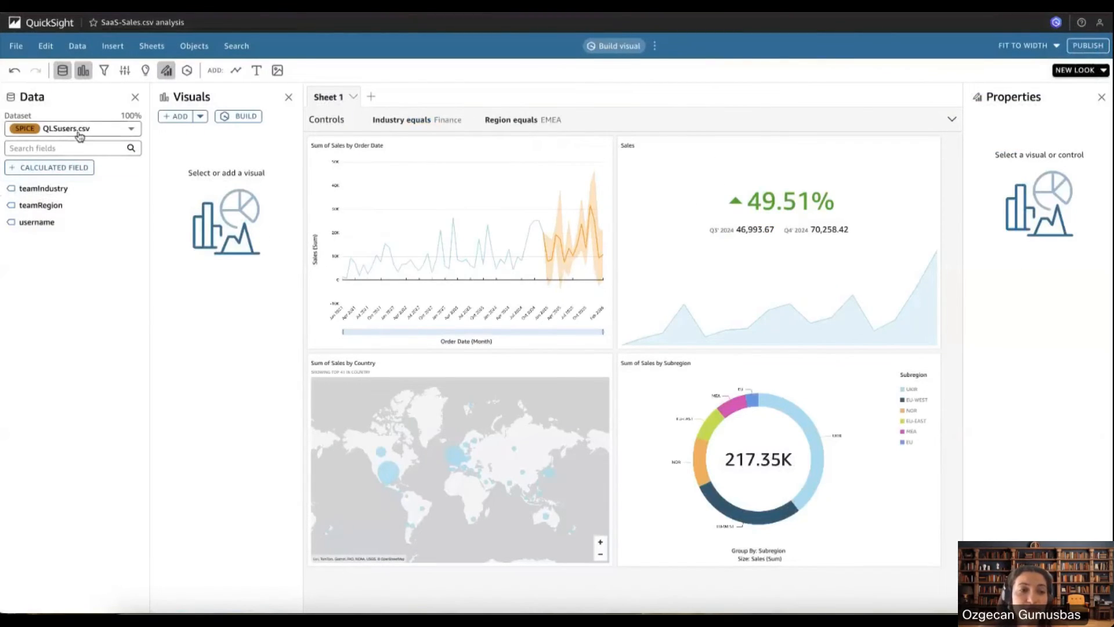
Start a new single-value string parameter named teamRegion in the SaaS-Sales.csv analysis
click(324, 196)
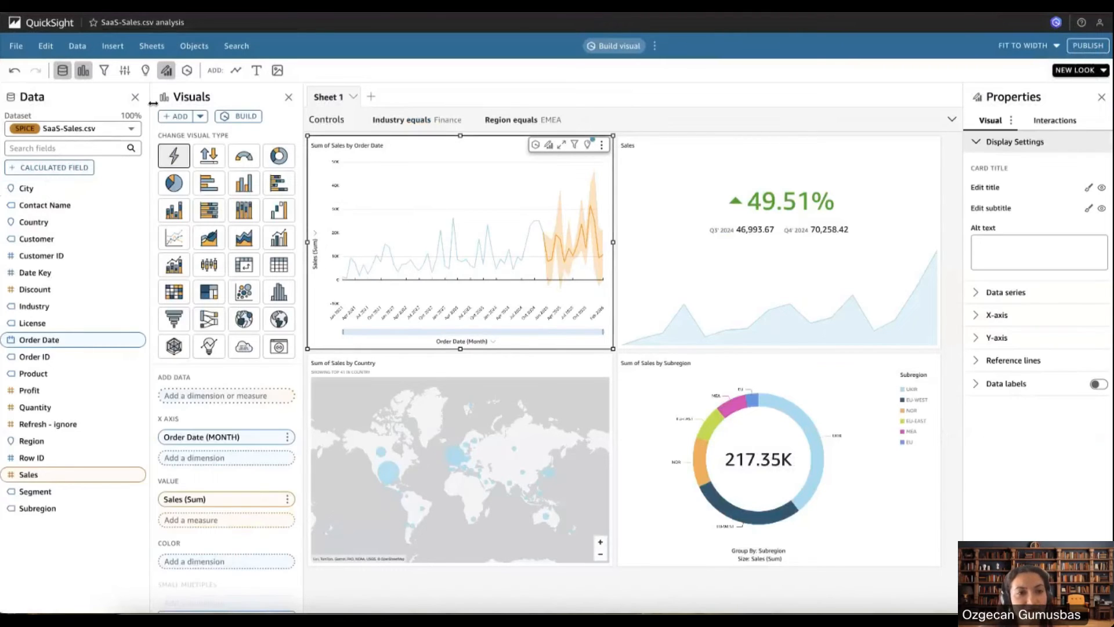
click(125, 71)
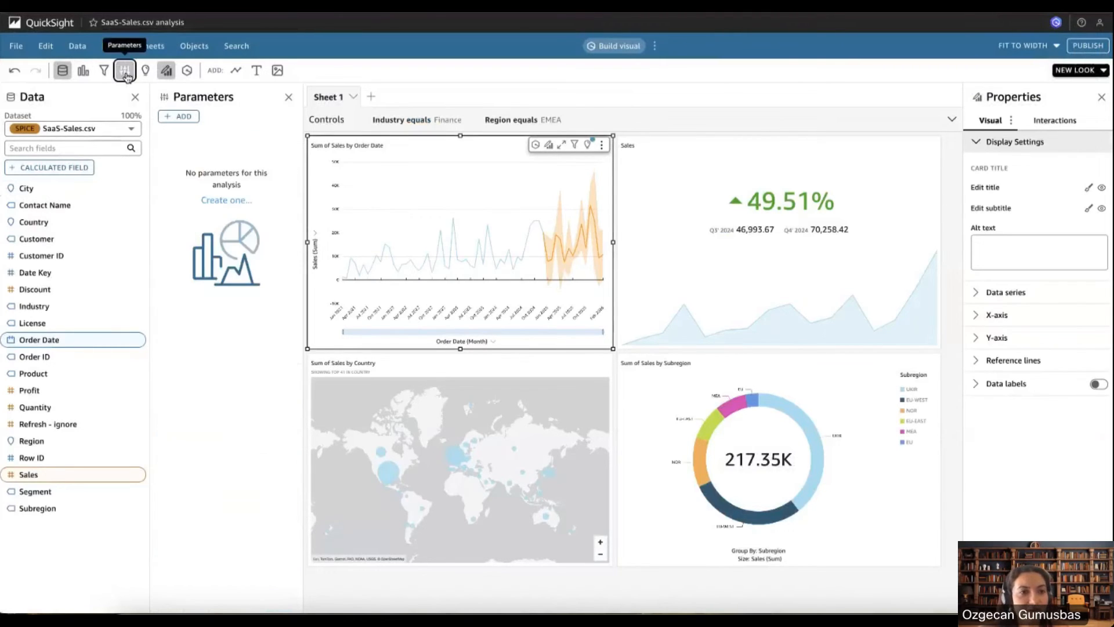
click(174, 116)
click(414, 133)
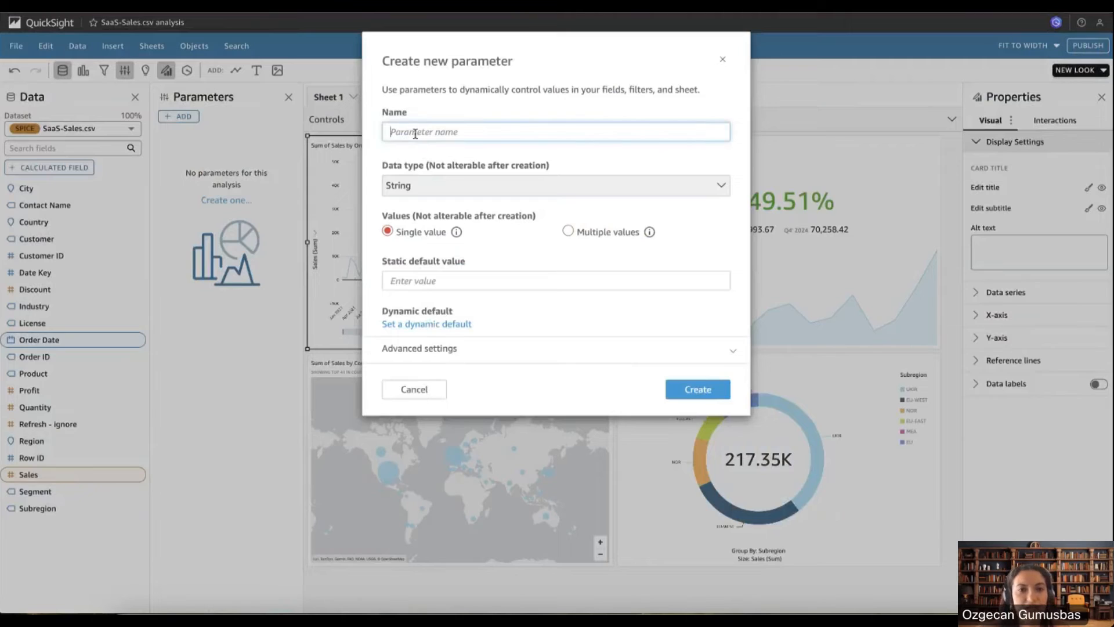
text(teamRegion)
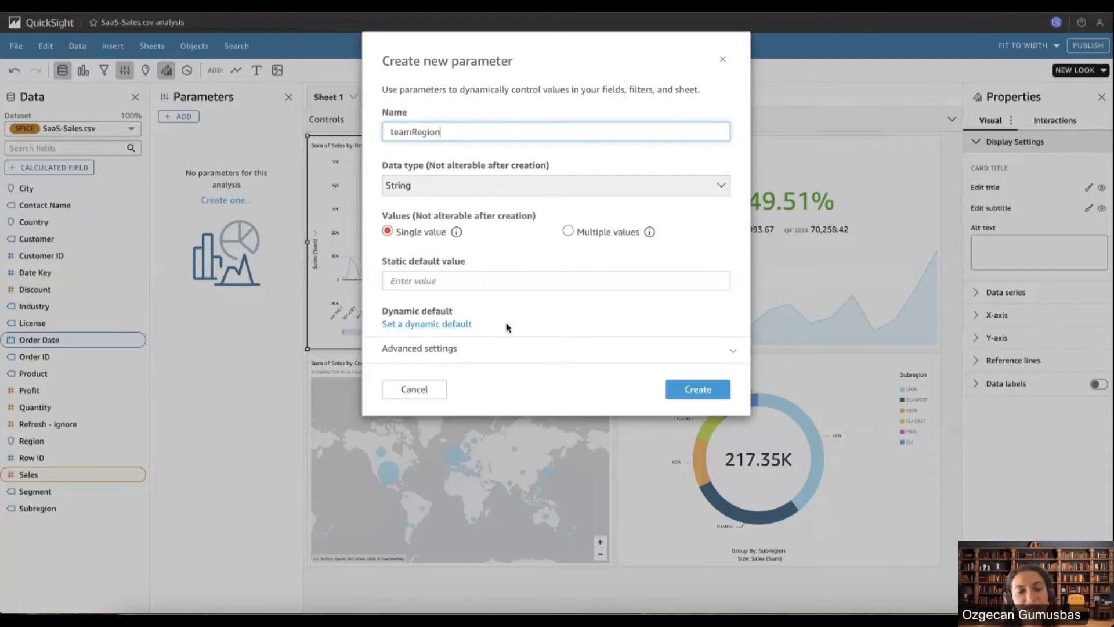
Set the parameter's dynamic default from QLSusers.csv, with username as user name column and teamRegion as default value column, and create the parameter
click(455, 323)
click(543, 161)
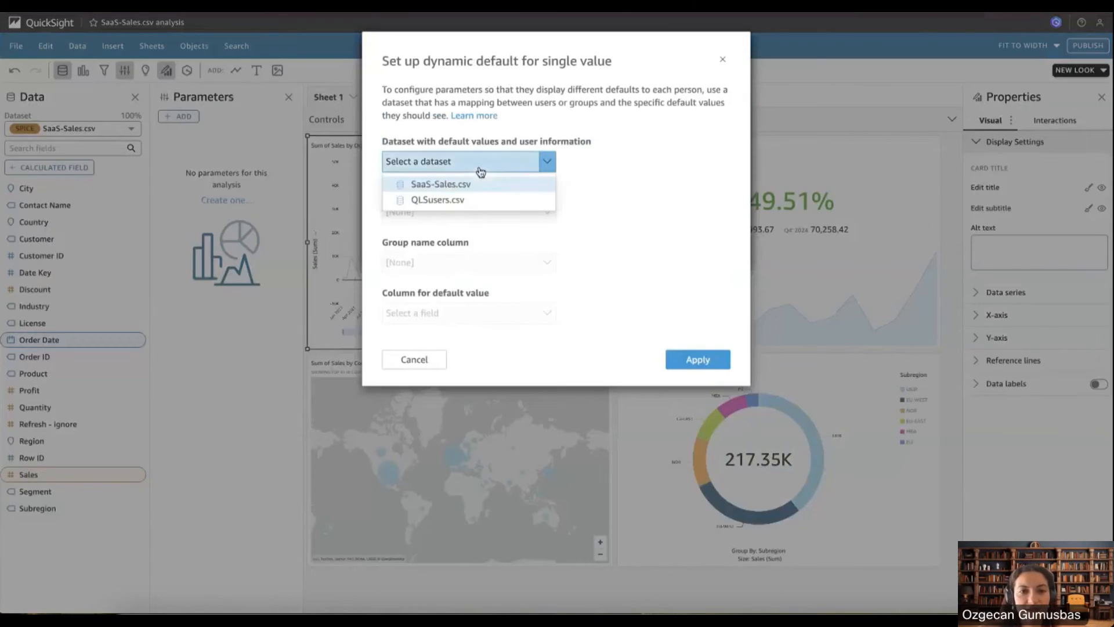
click(427, 200)
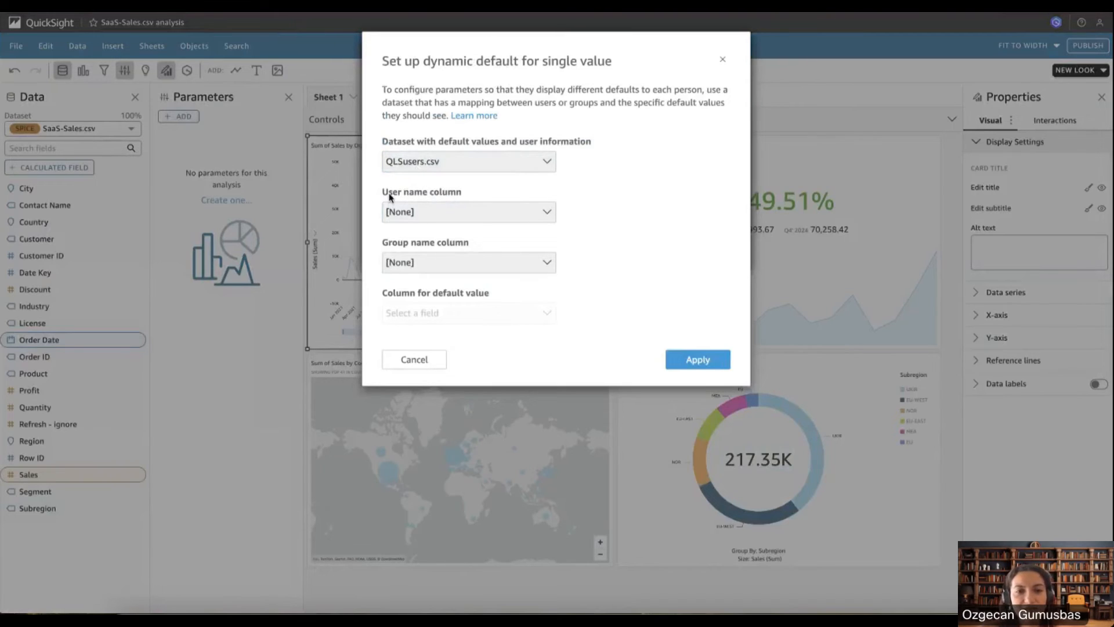
click(468, 214)
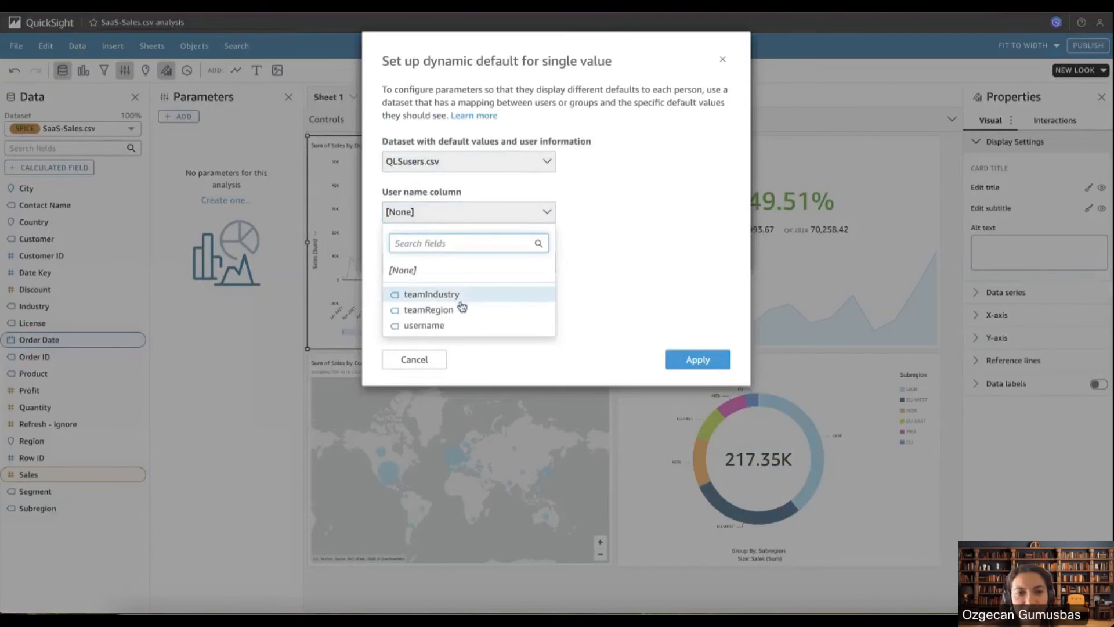
click(448, 327)
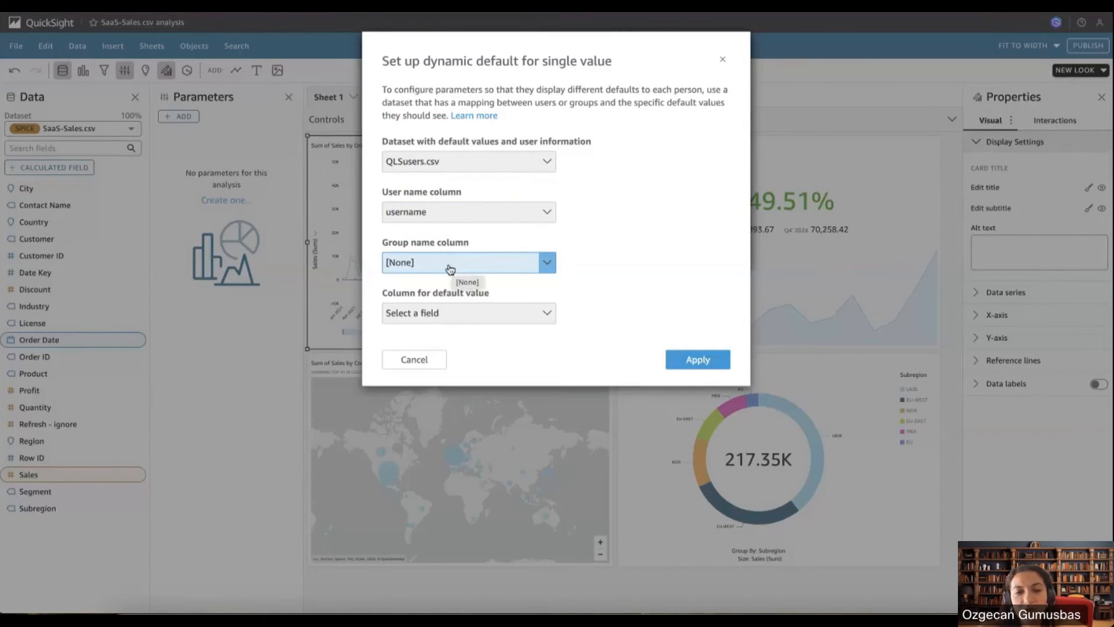
click(450, 268)
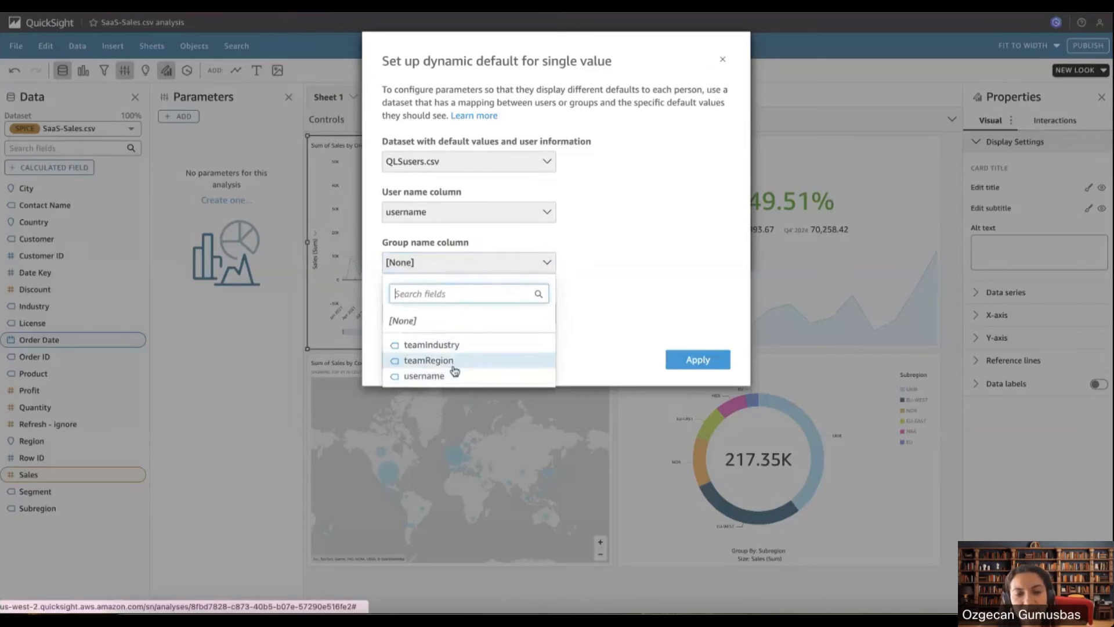
click(613, 299)
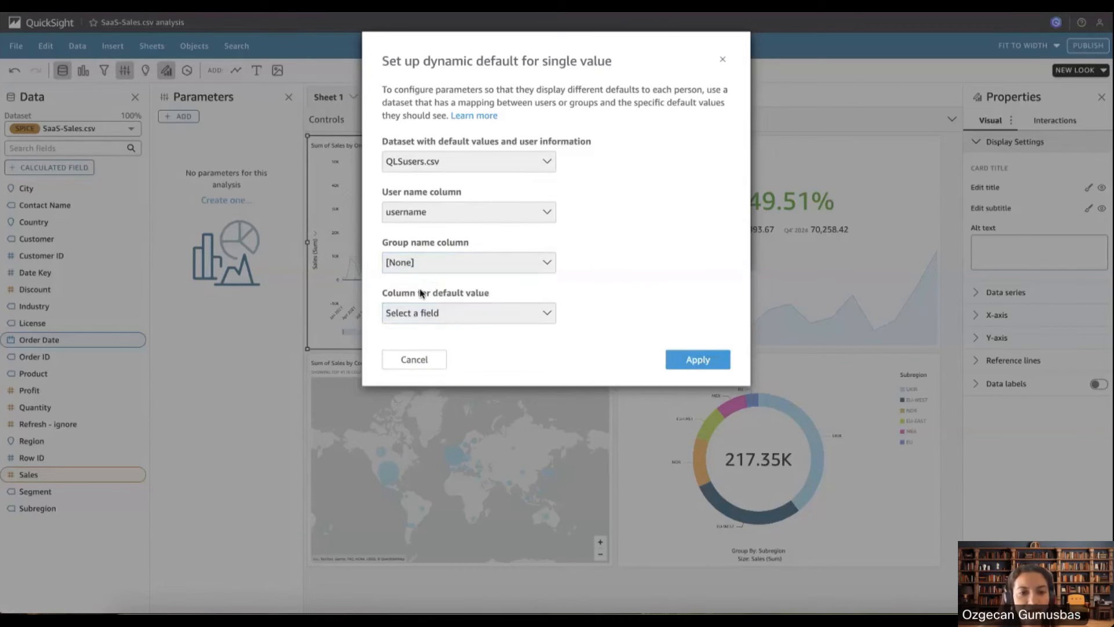
click(468, 314)
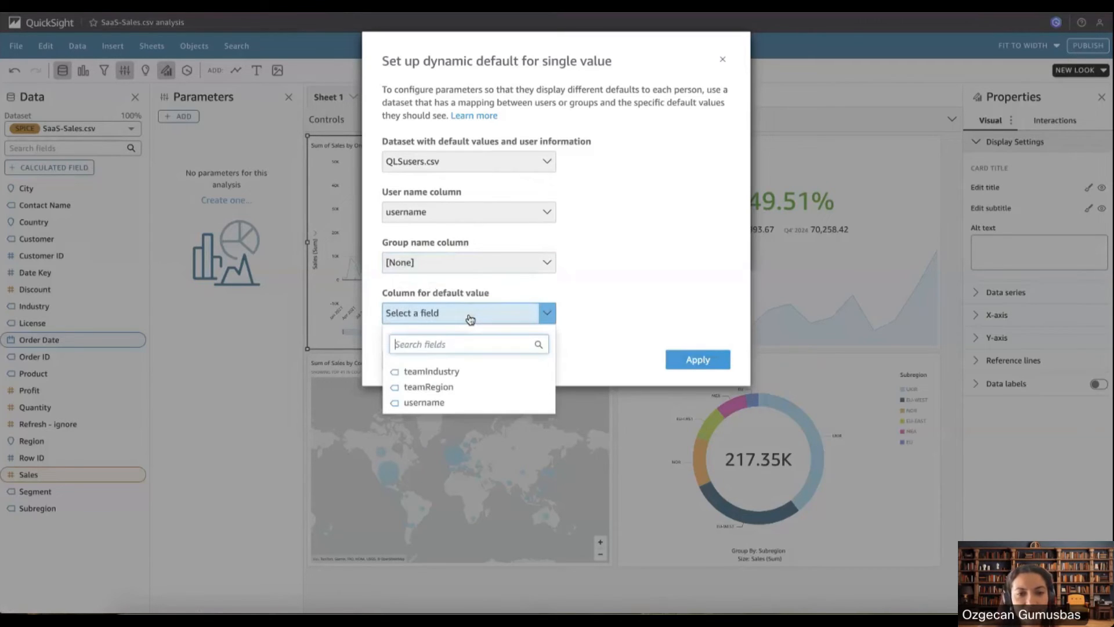
click(446, 387)
click(697, 360)
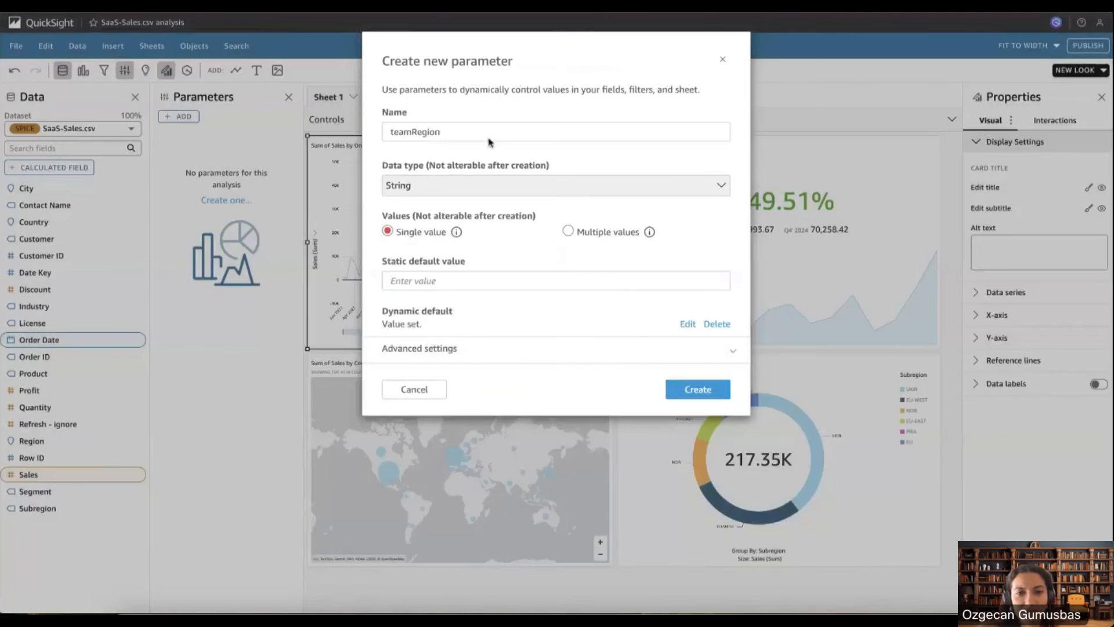
mouse_move(456, 235)
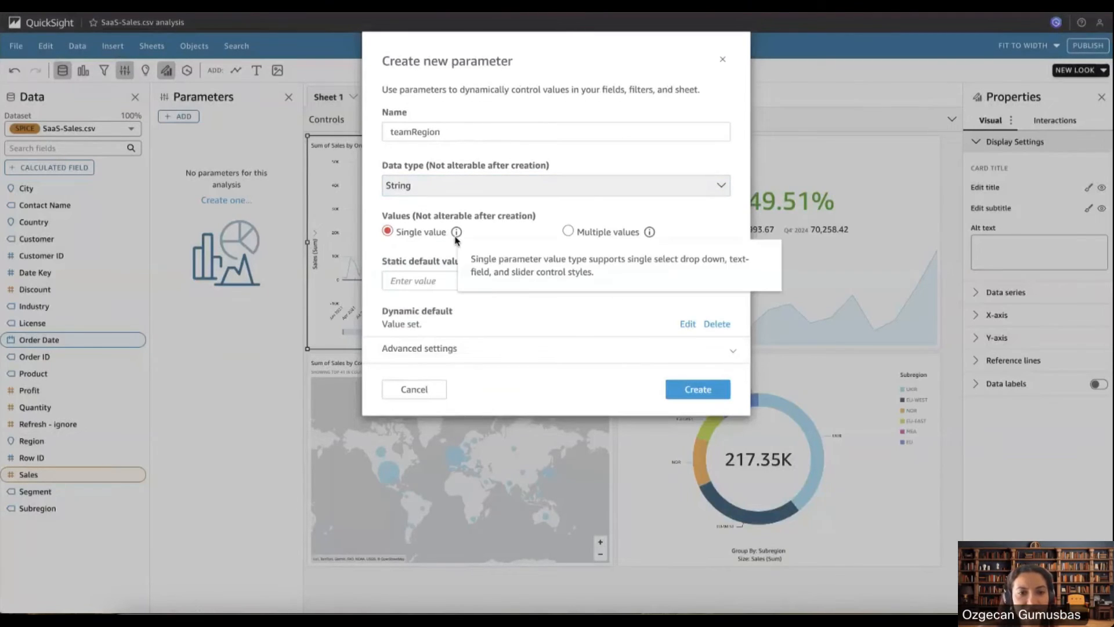
click(705, 391)
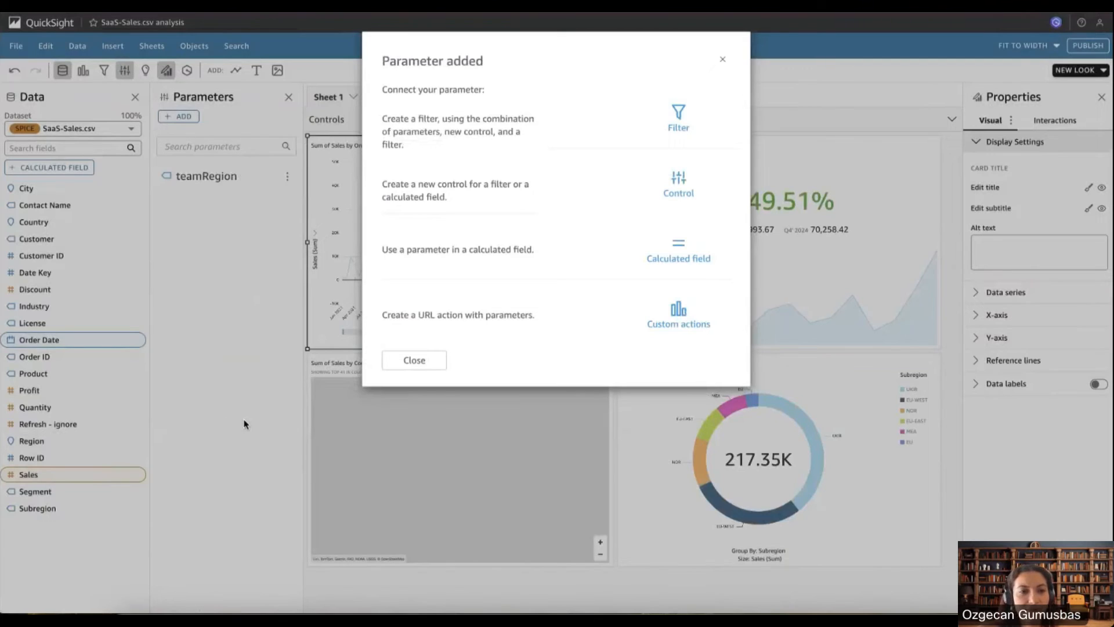
click(415, 366)
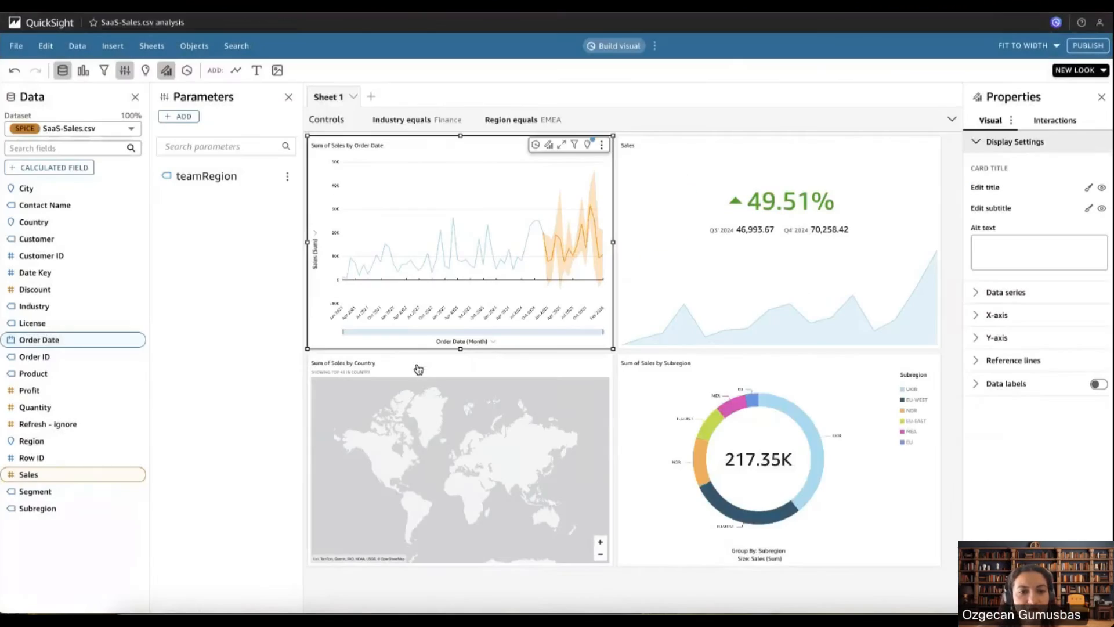
Start a second single-value string parameter named teamIndustry
click(184, 117)
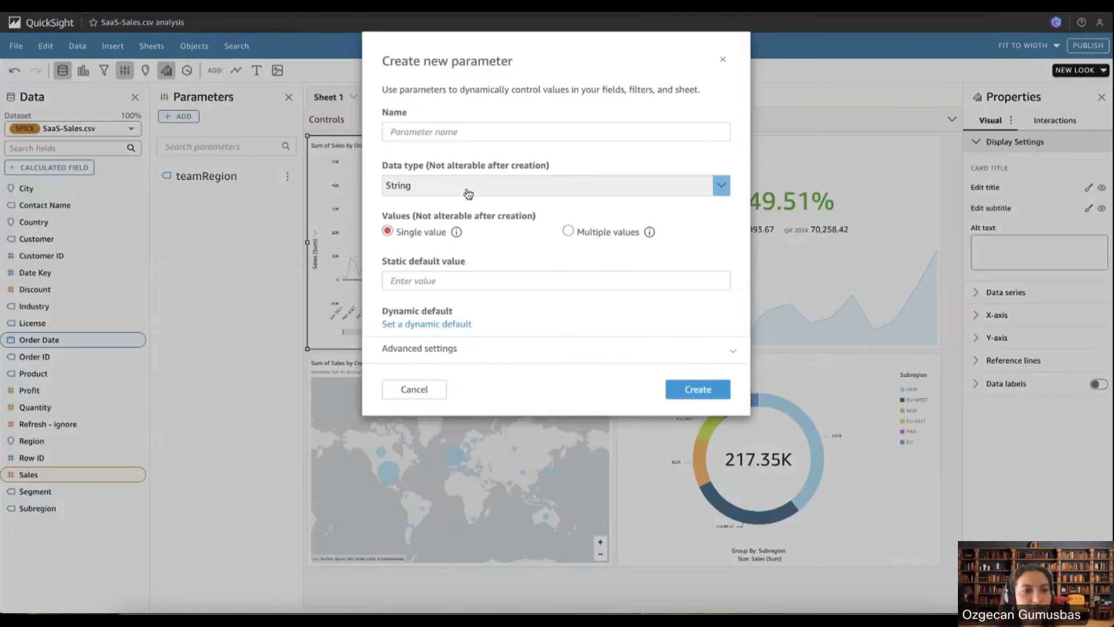
click(458, 132)
text(tea)
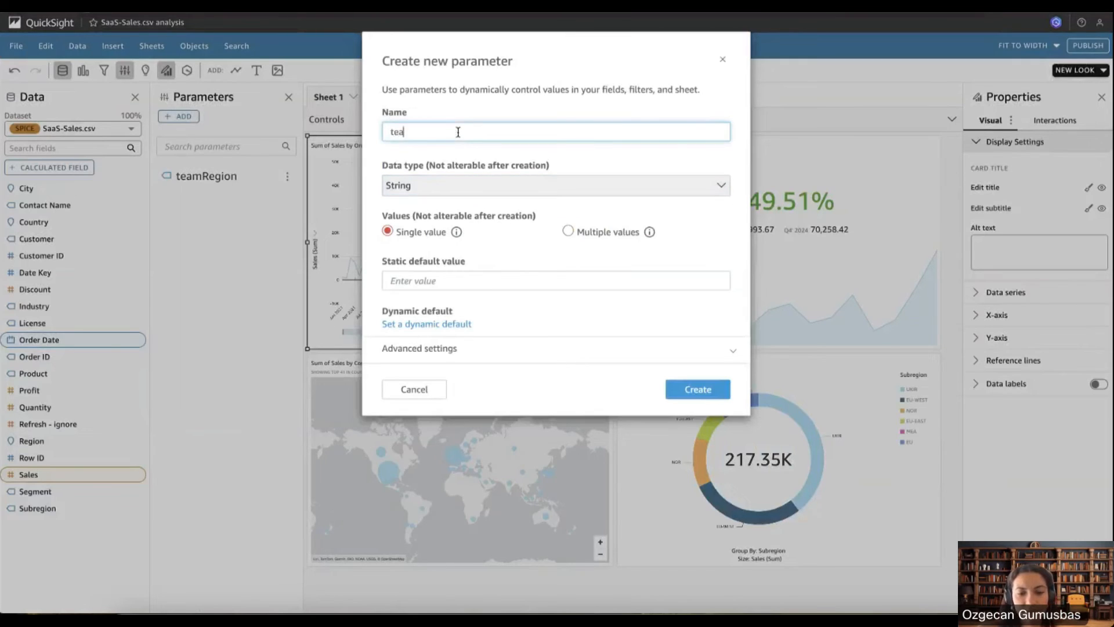
text(mIndustry)
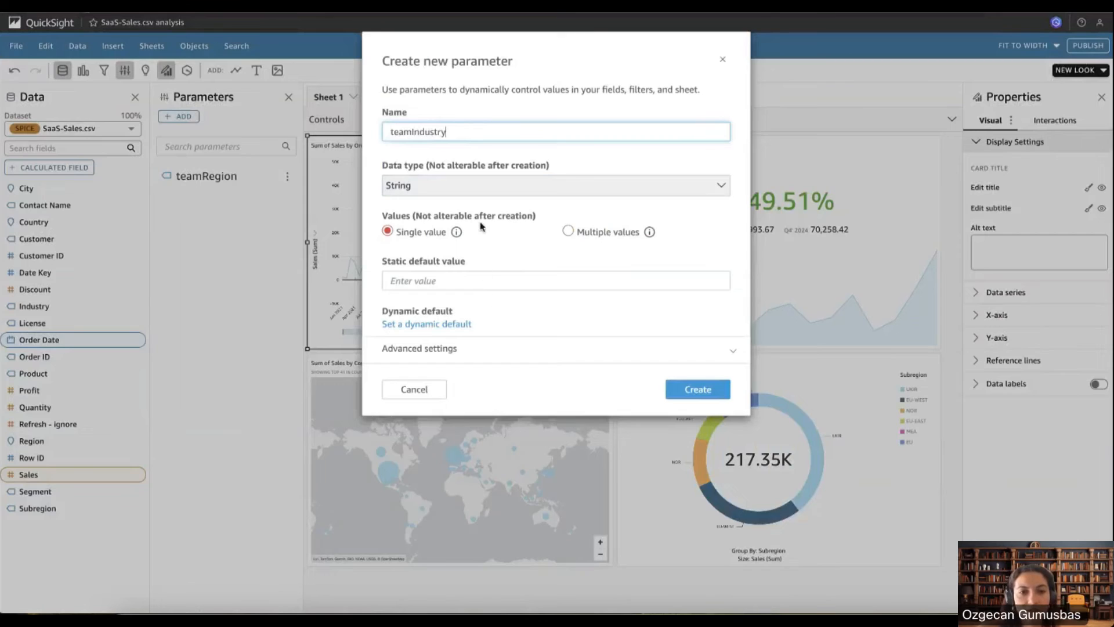
Give teamIndustry a dynamic default from QLSusers.csv, using username for users and teamIndustry for the default value, and create the parameter
click(435, 323)
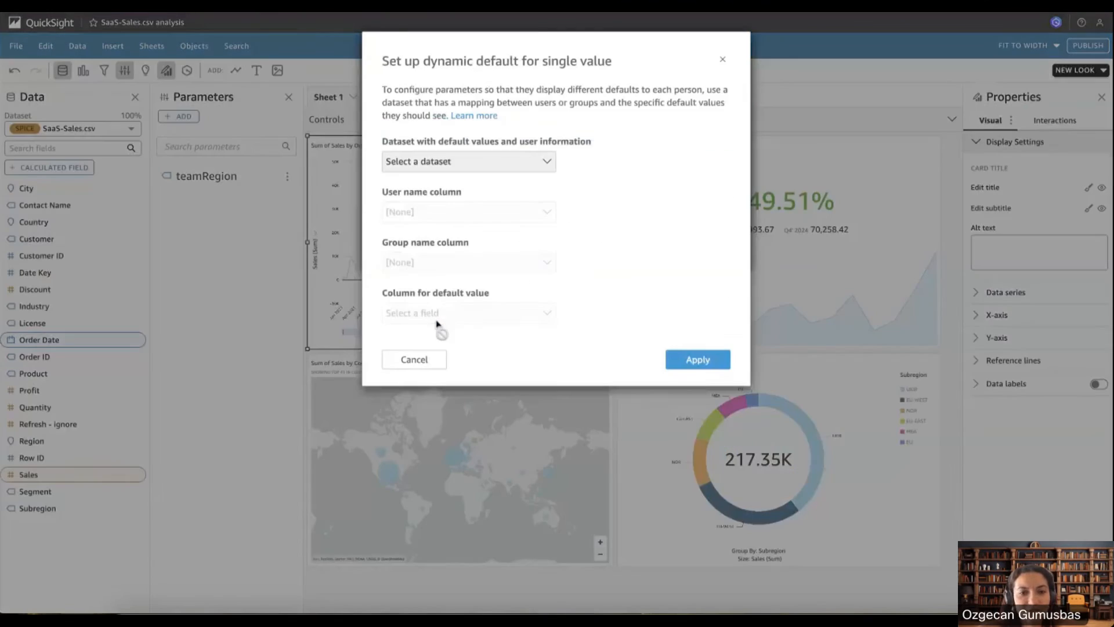
click(467, 164)
click(468, 200)
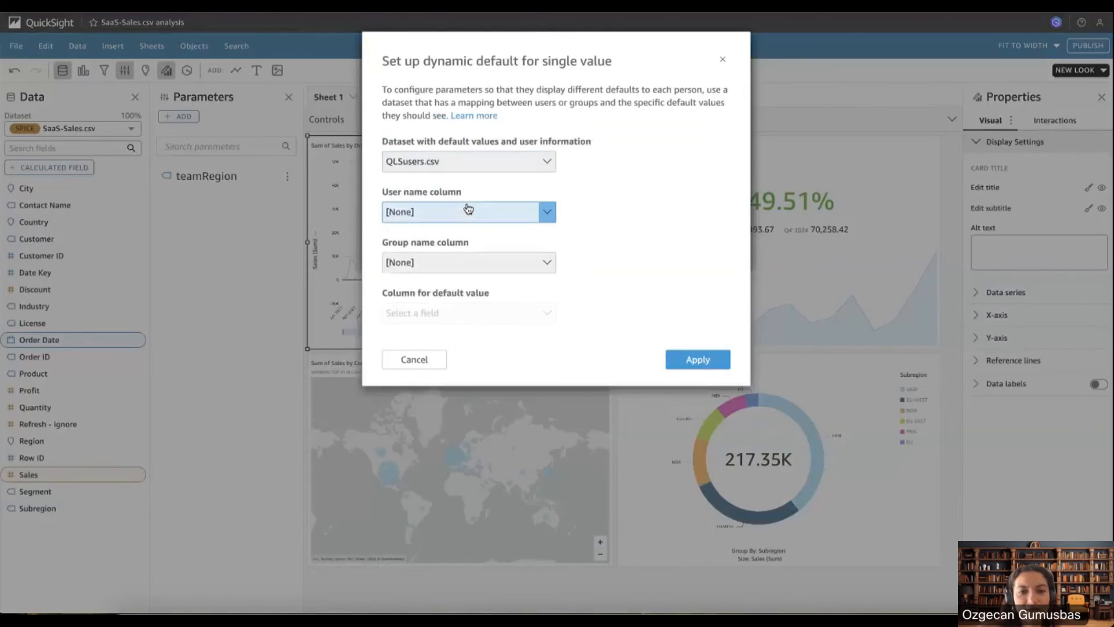
click(468, 209)
click(443, 323)
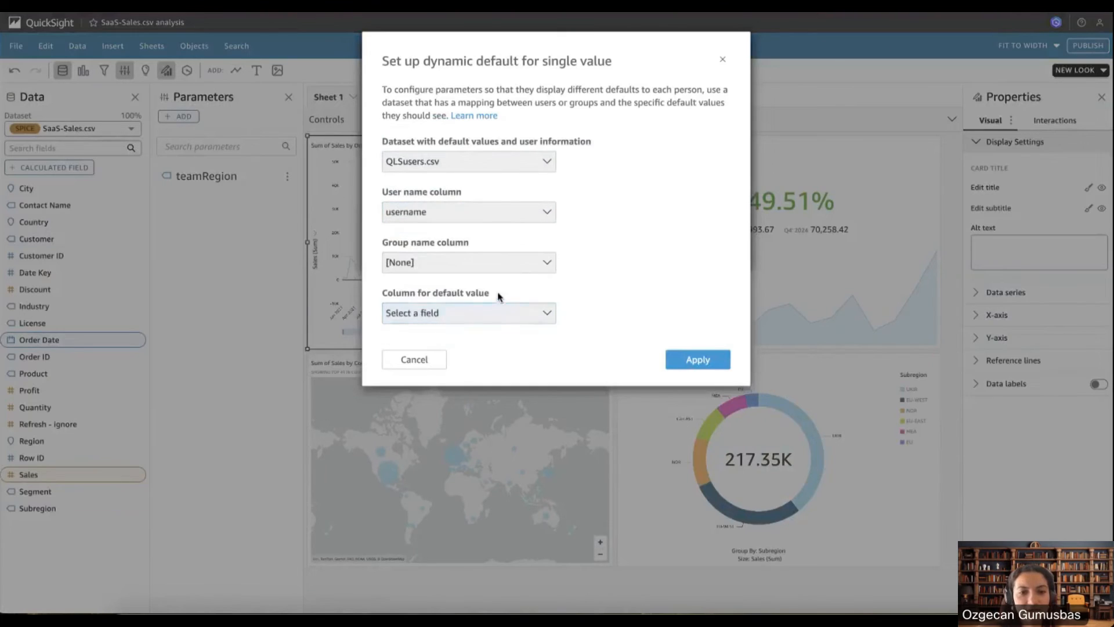
click(540, 311)
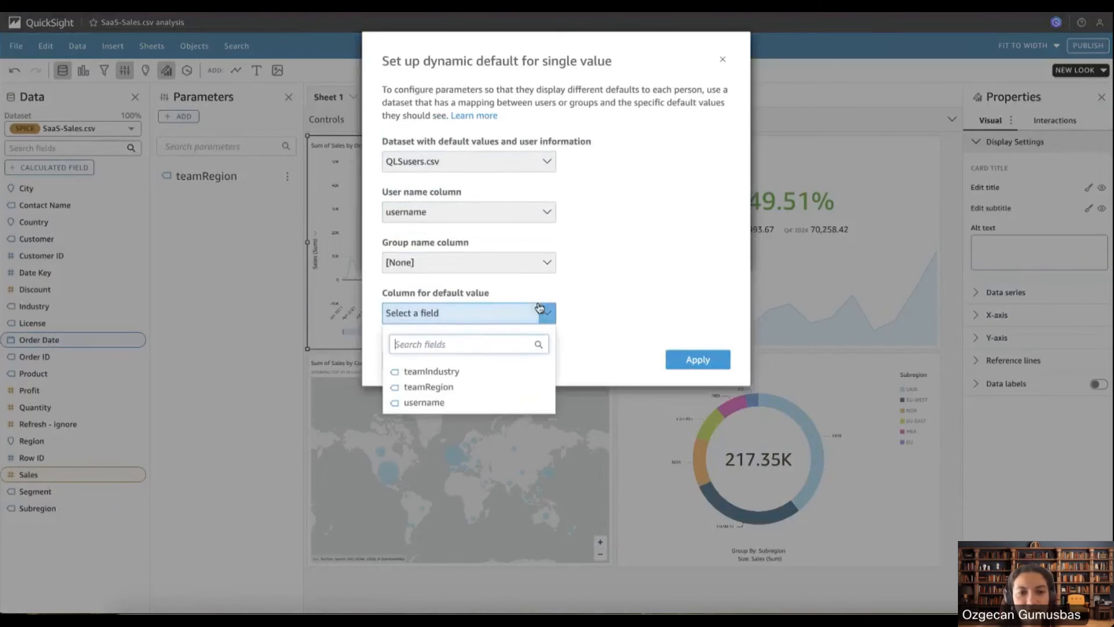
click(470, 377)
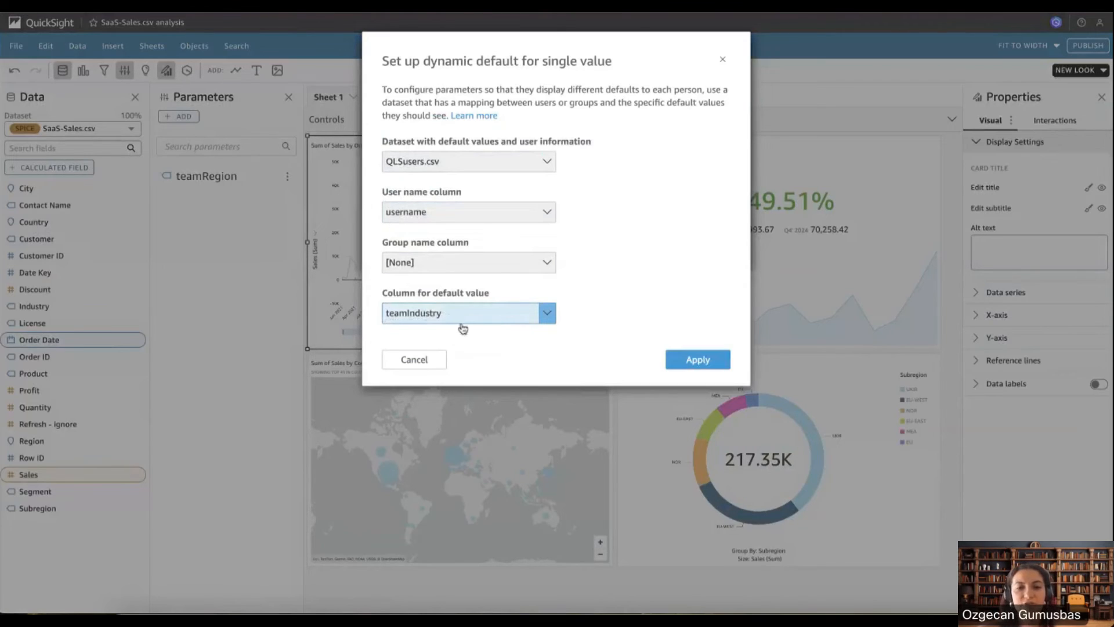
click(670, 366)
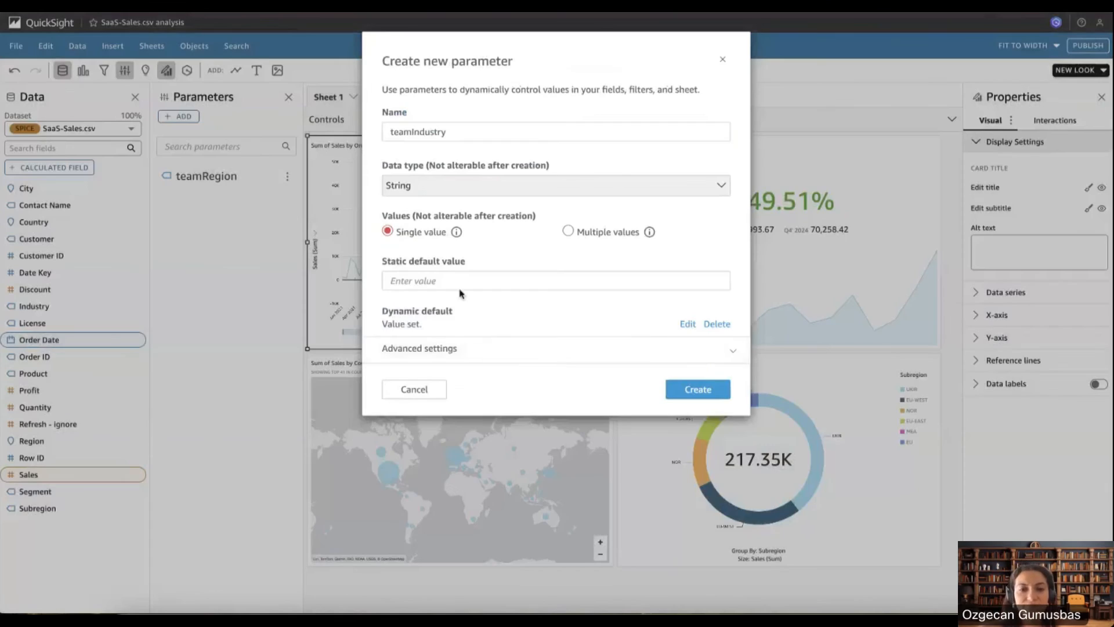
click(693, 389)
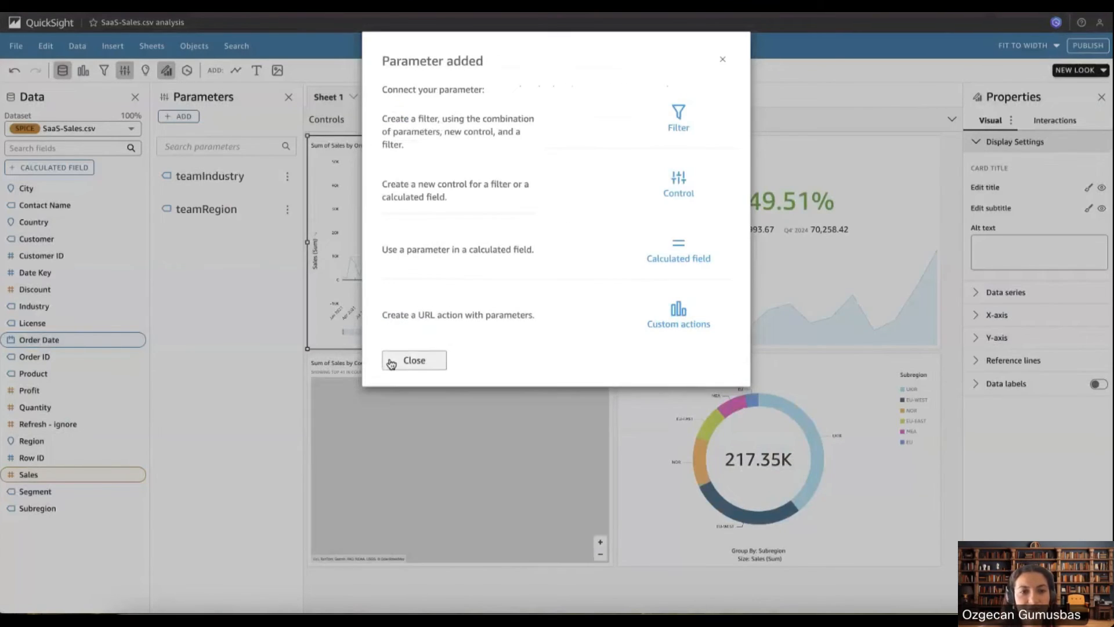
click(394, 360)
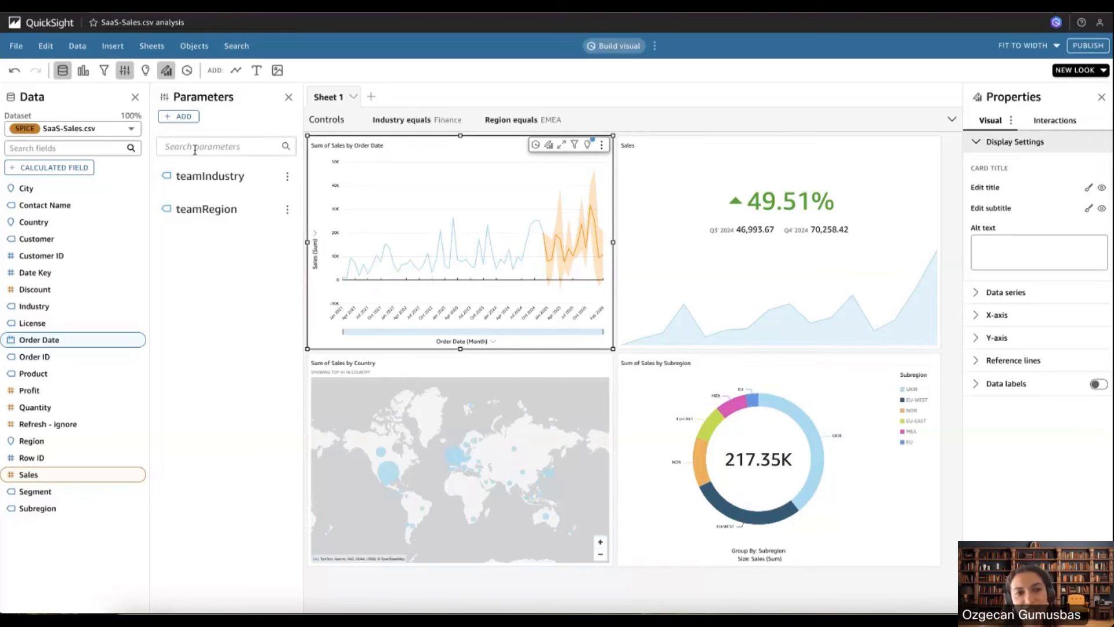
Change the Industry filter to a custom filter that equals the teamIndustry parameter, and apply it, accepting removal of its filter control
click(103, 70)
click(243, 160)
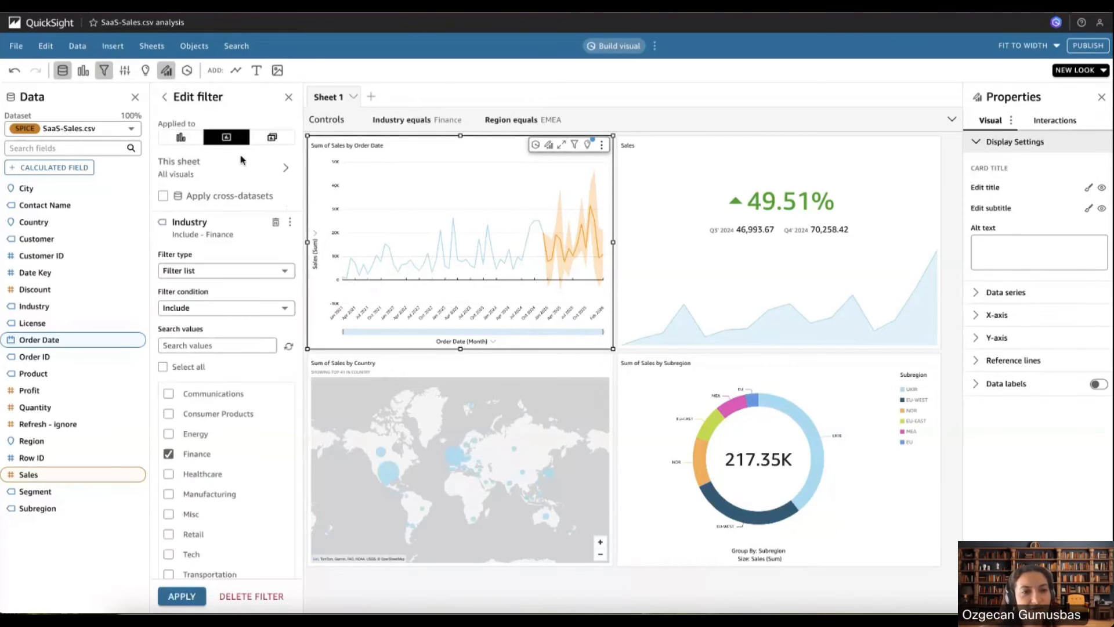
click(216, 271)
click(205, 320)
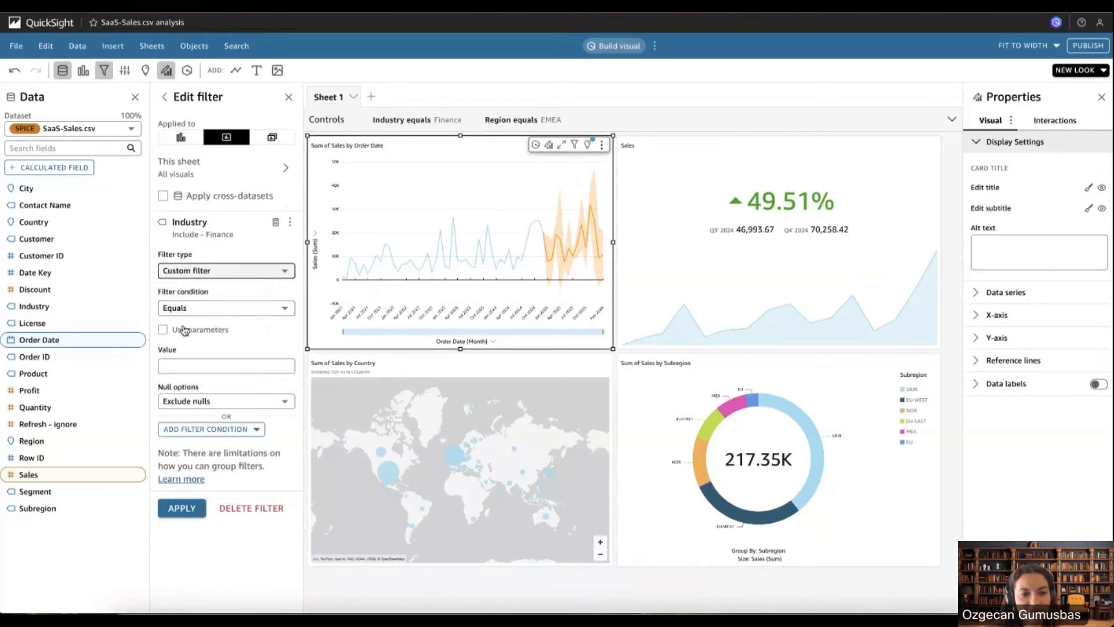
click(181, 331)
click(209, 366)
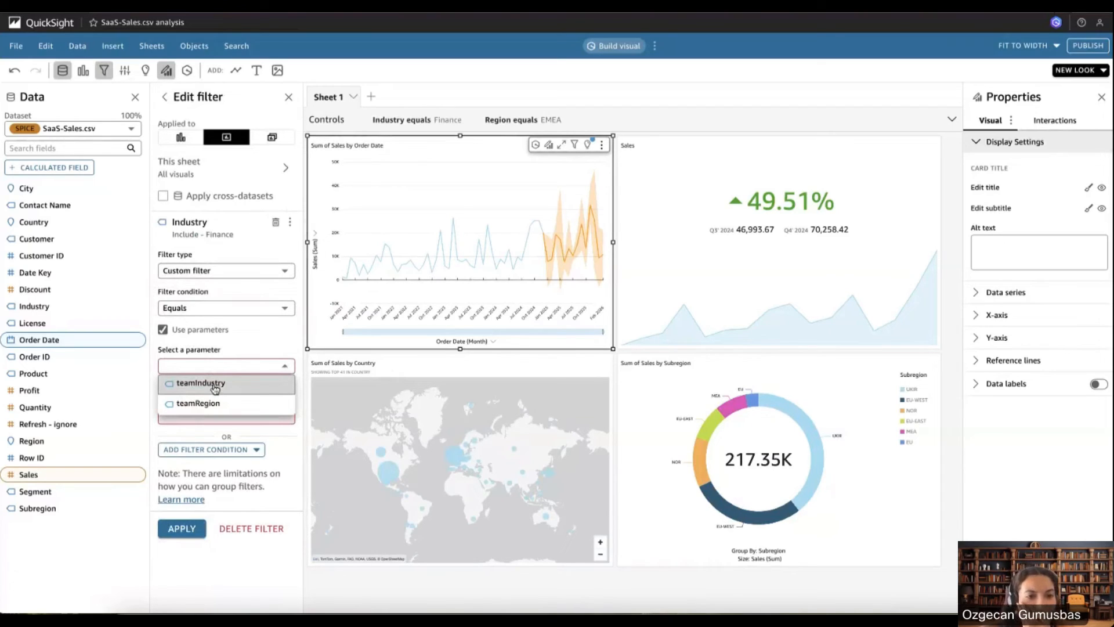
click(212, 382)
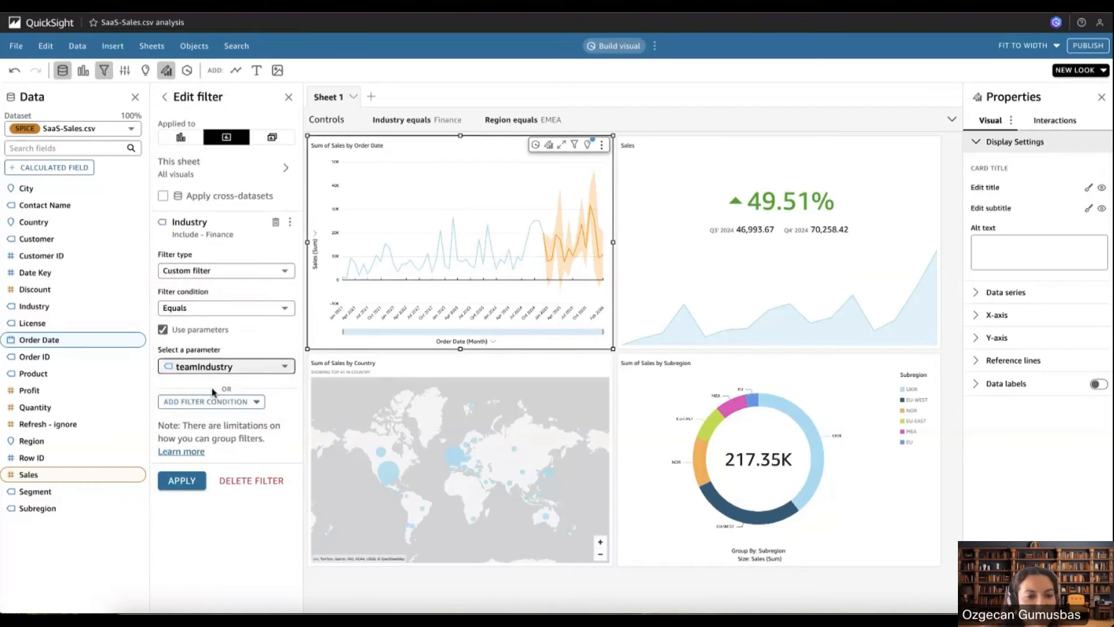
click(181, 481)
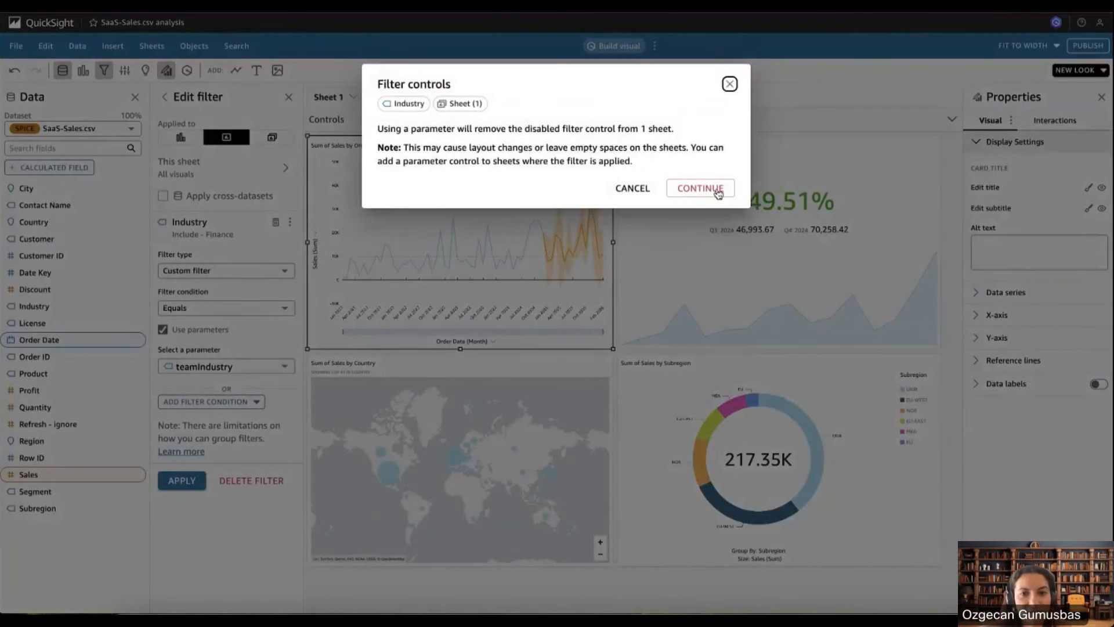
click(703, 189)
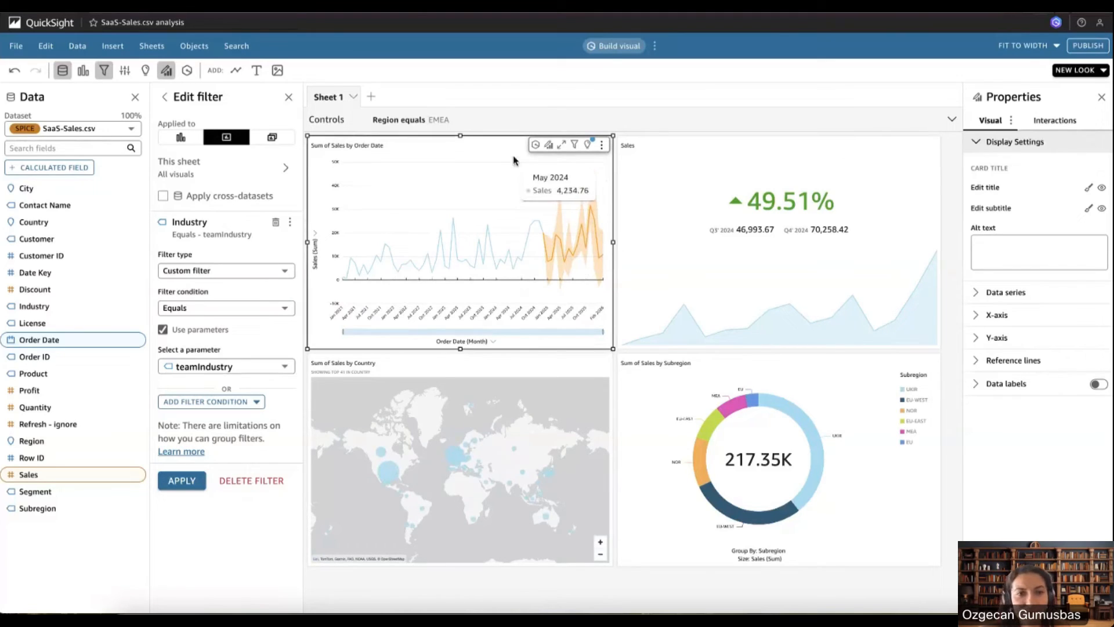
click(424, 121)
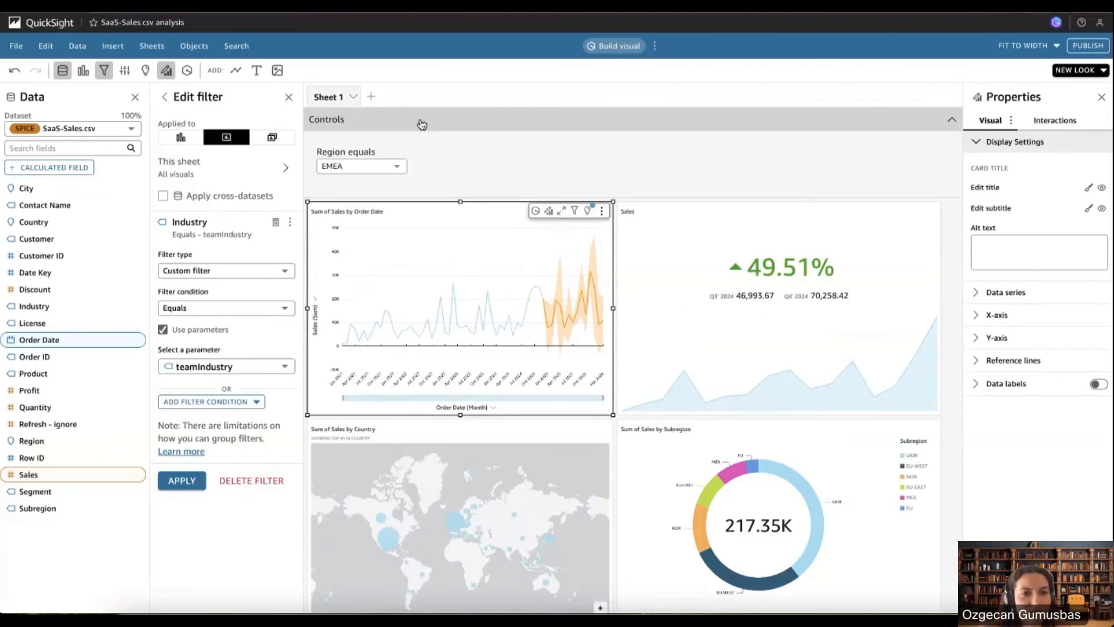
click(402, 153)
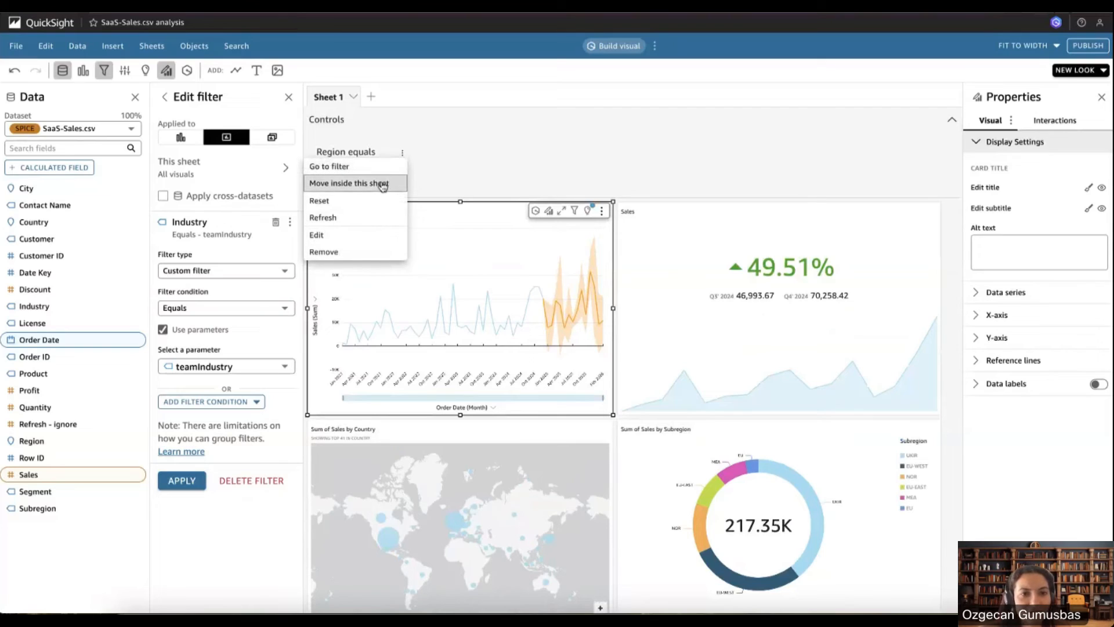
click(382, 170)
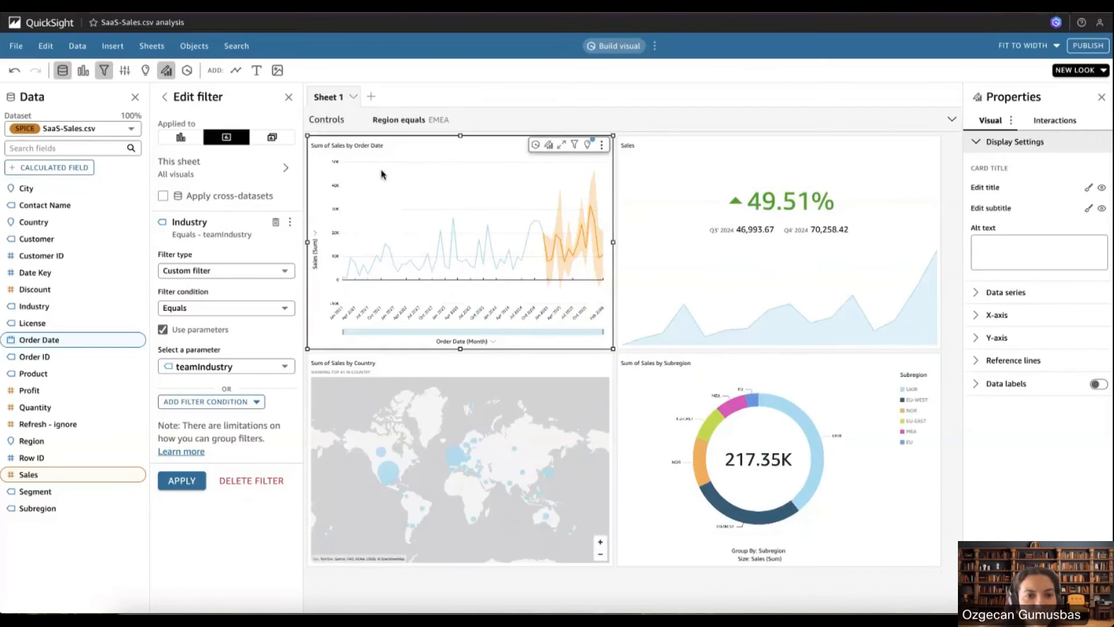
Open the Region filter from the Sum of Sales by Subregion donut chart and apply it to all visuals on this sheet
click(165, 96)
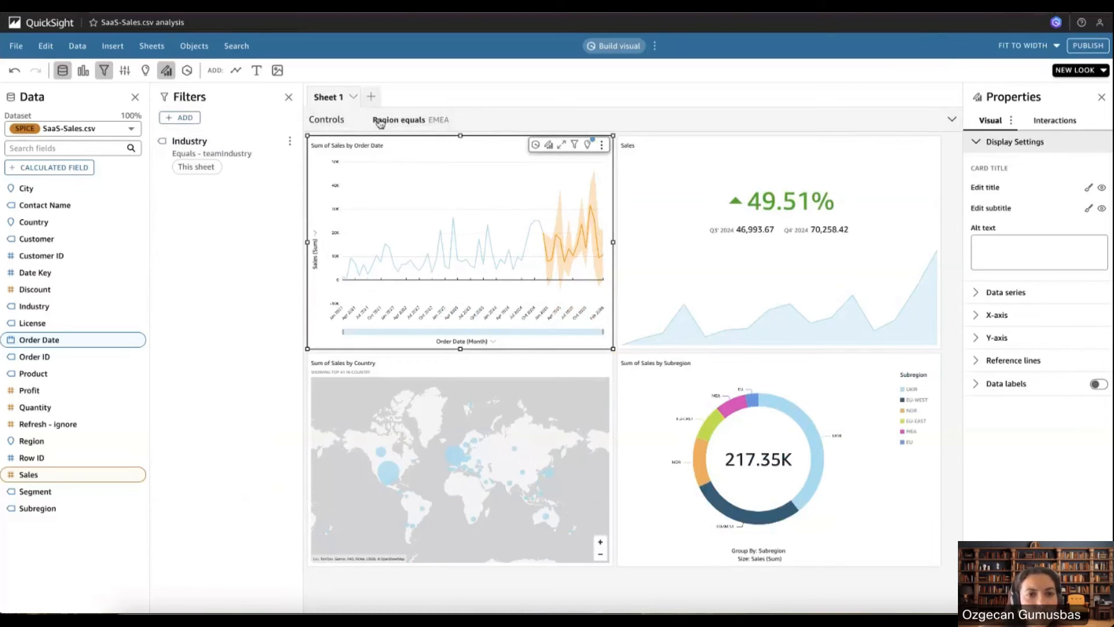
click(622, 175)
click(487, 393)
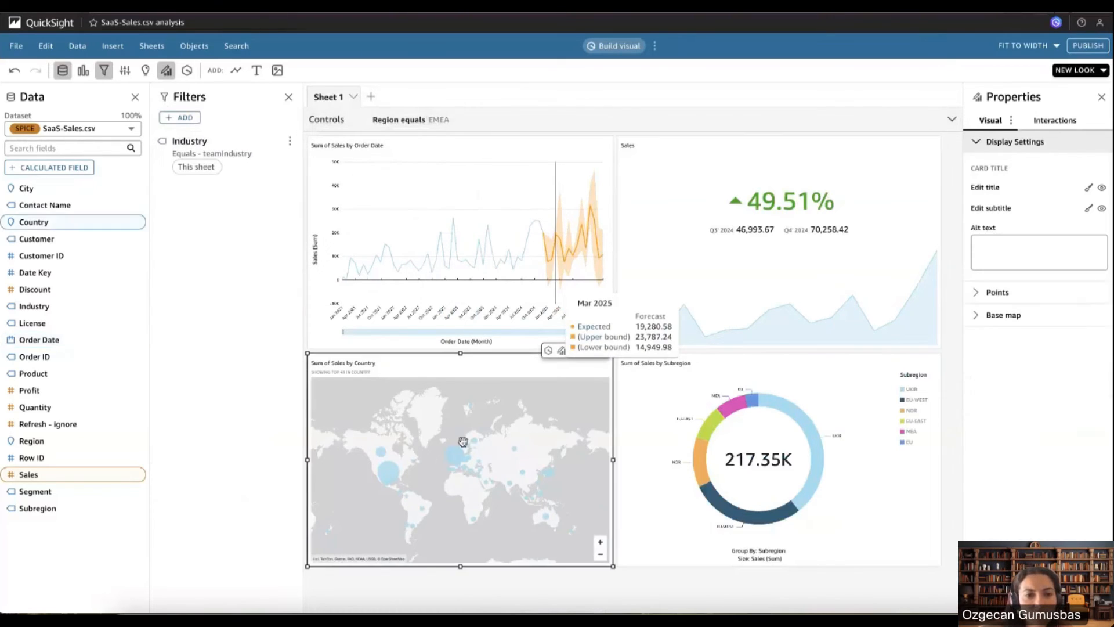
click(667, 427)
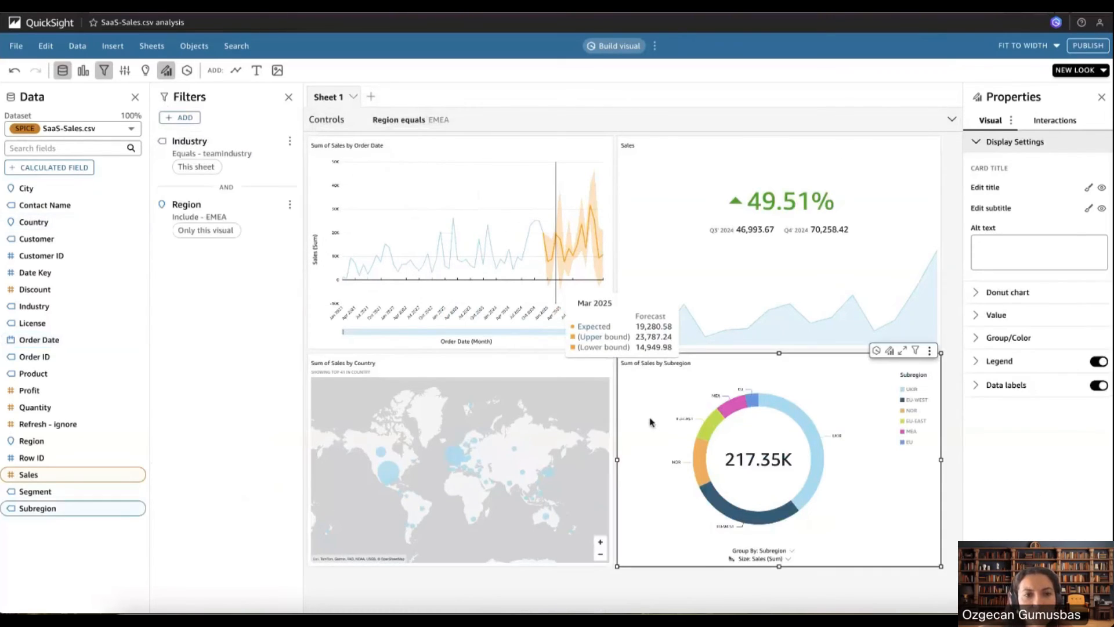
click(267, 220)
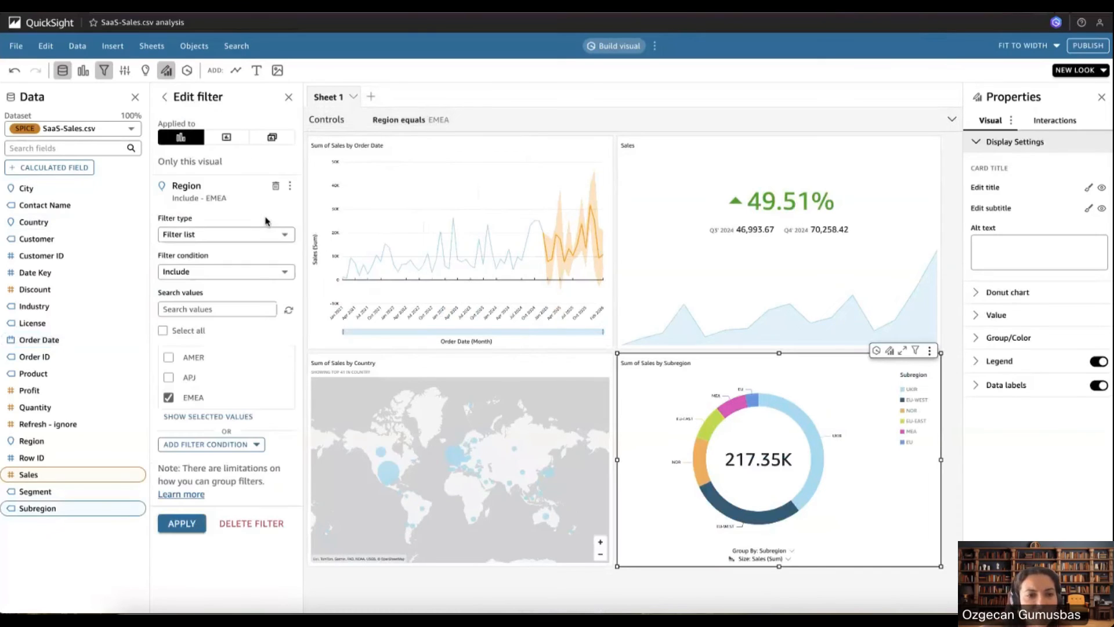
click(229, 140)
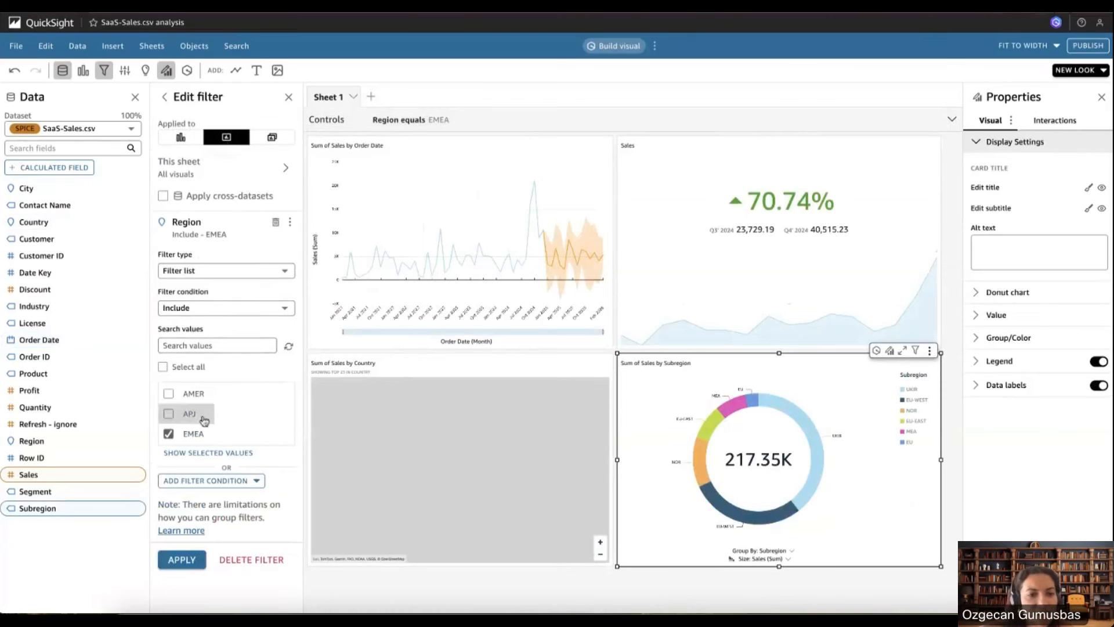
Change the Region filter to a custom filter that equals the teamRegion parameter, and apply it, accepting removal of its filter control
click(210, 271)
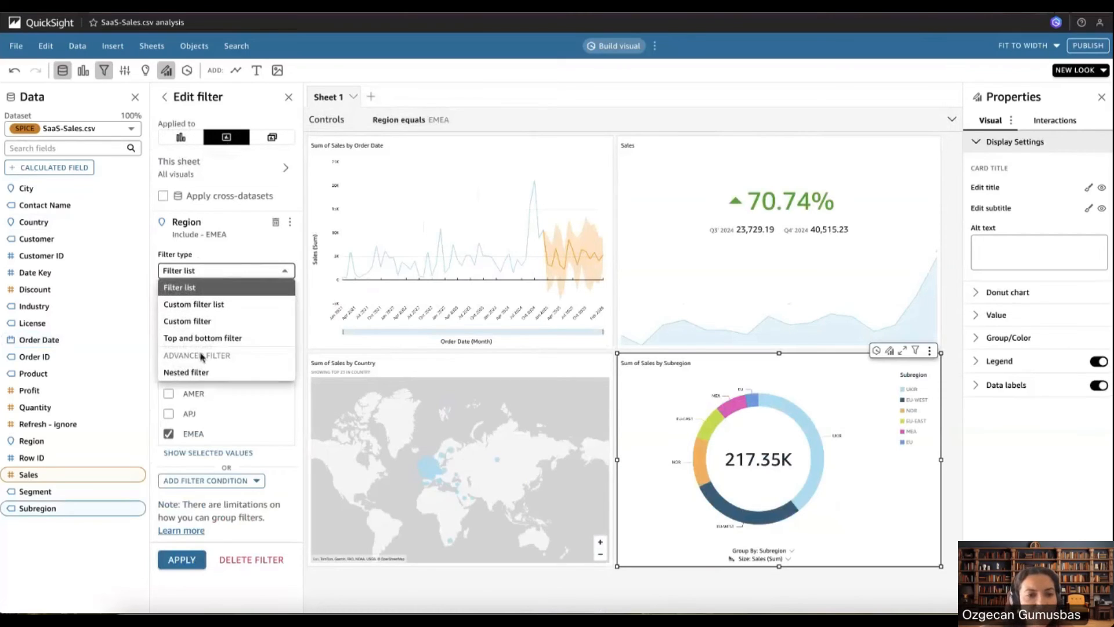
click(199, 321)
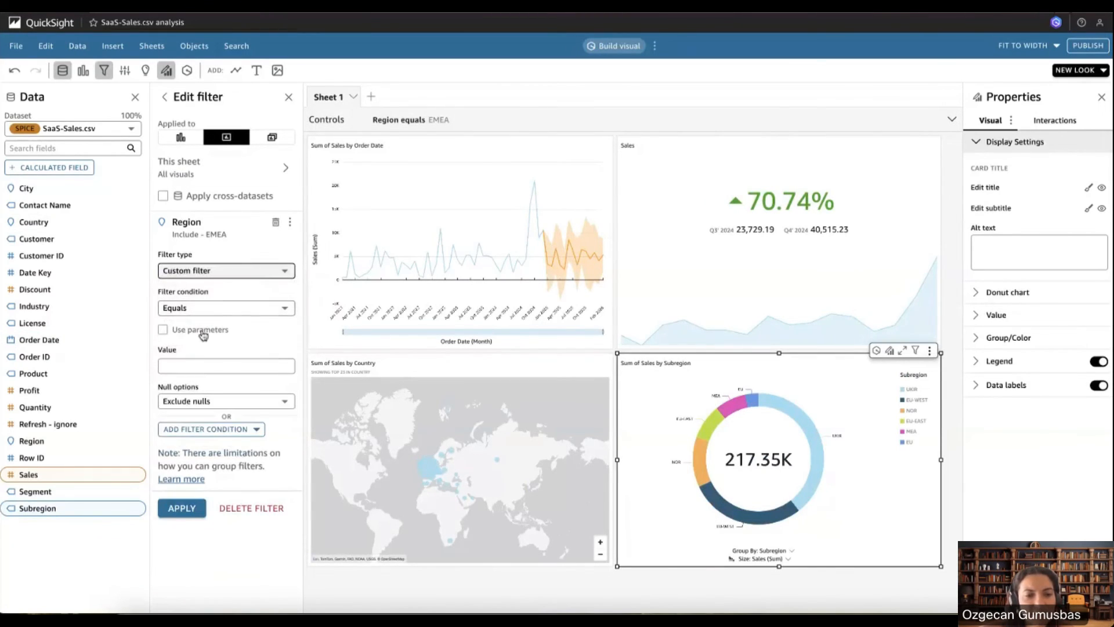
click(200, 331)
click(203, 365)
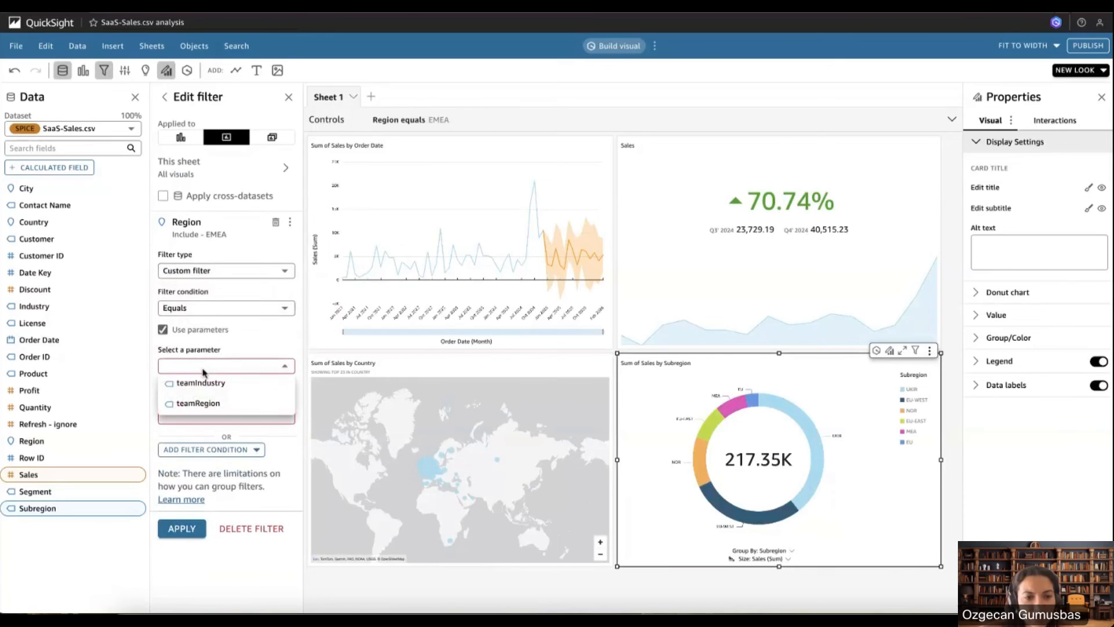
click(207, 404)
click(182, 481)
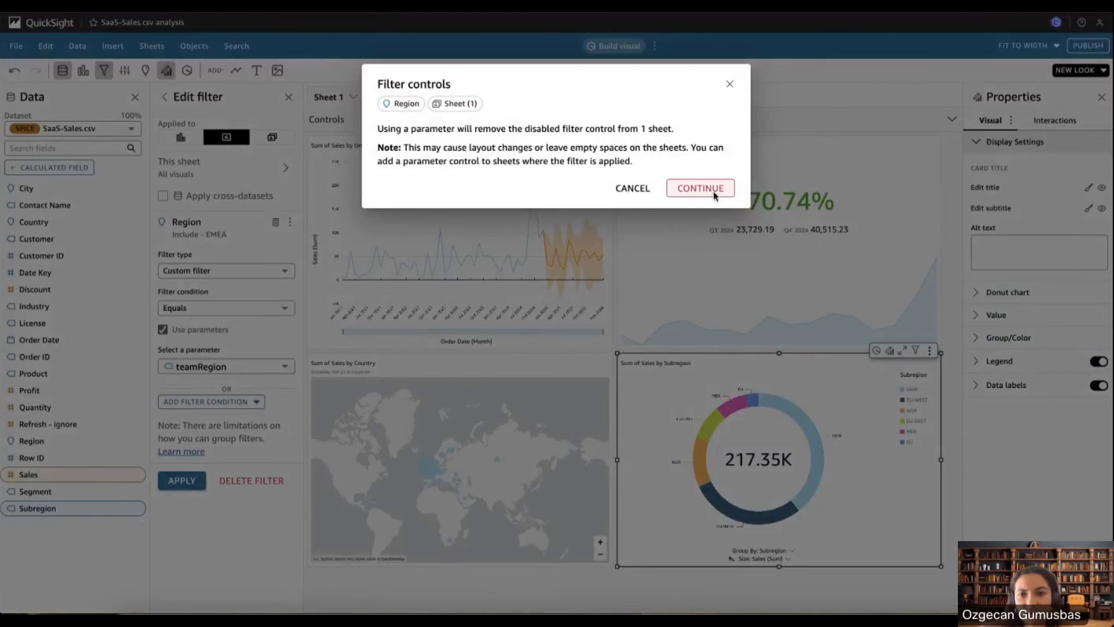
click(700, 188)
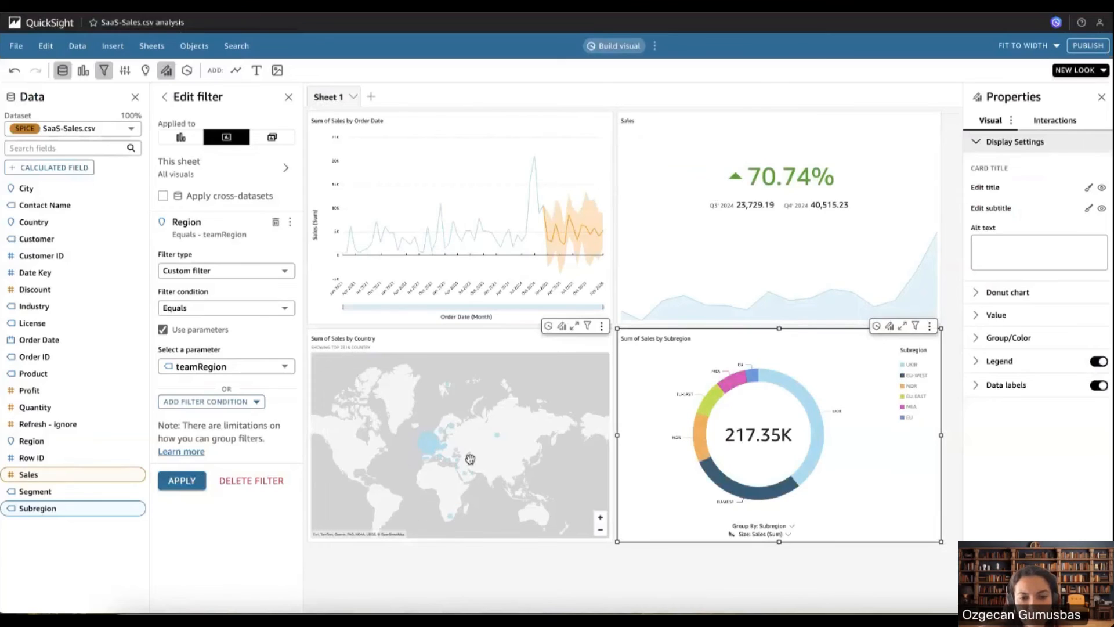
Examine the country map's sales bubbles and the Subregion donut chart with both parameter filters applied
click(601, 516)
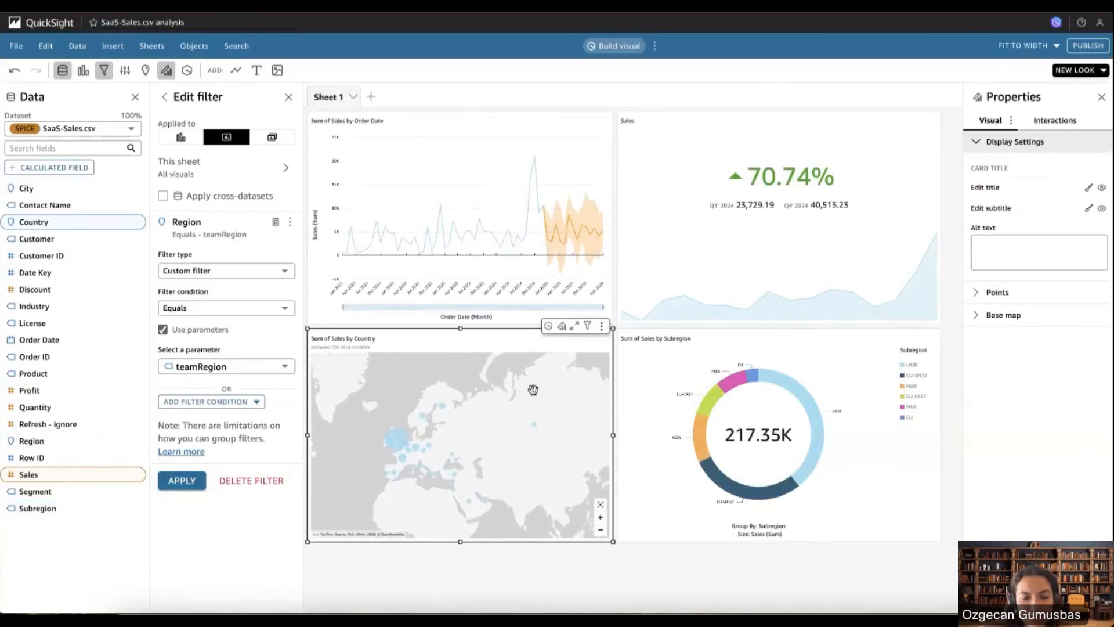
drag(531, 390, 540, 355)
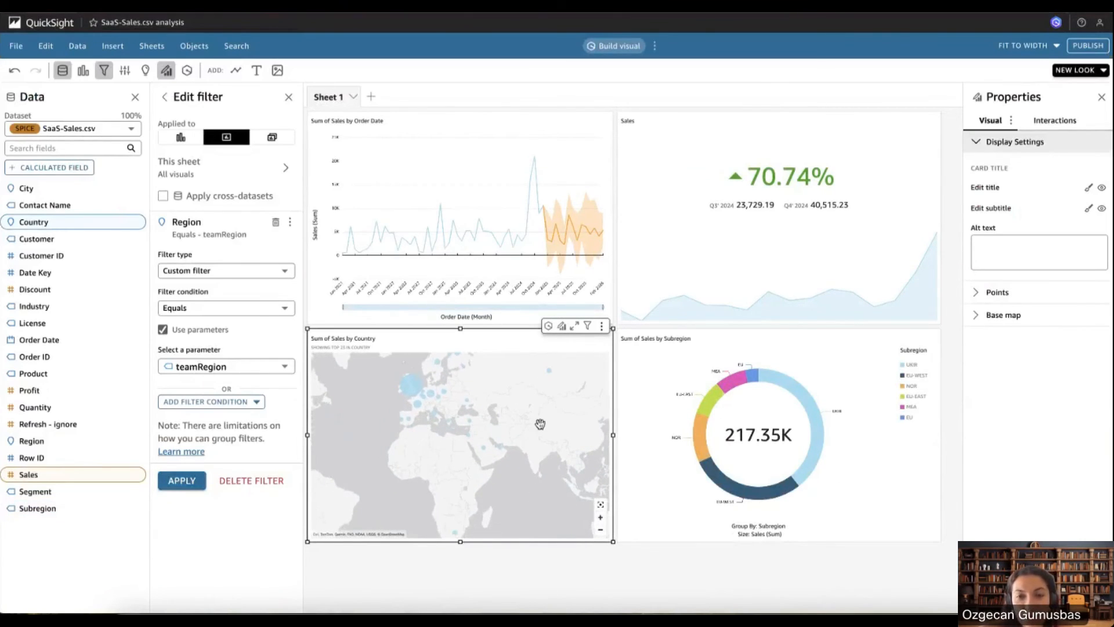
mouse_move(415, 386)
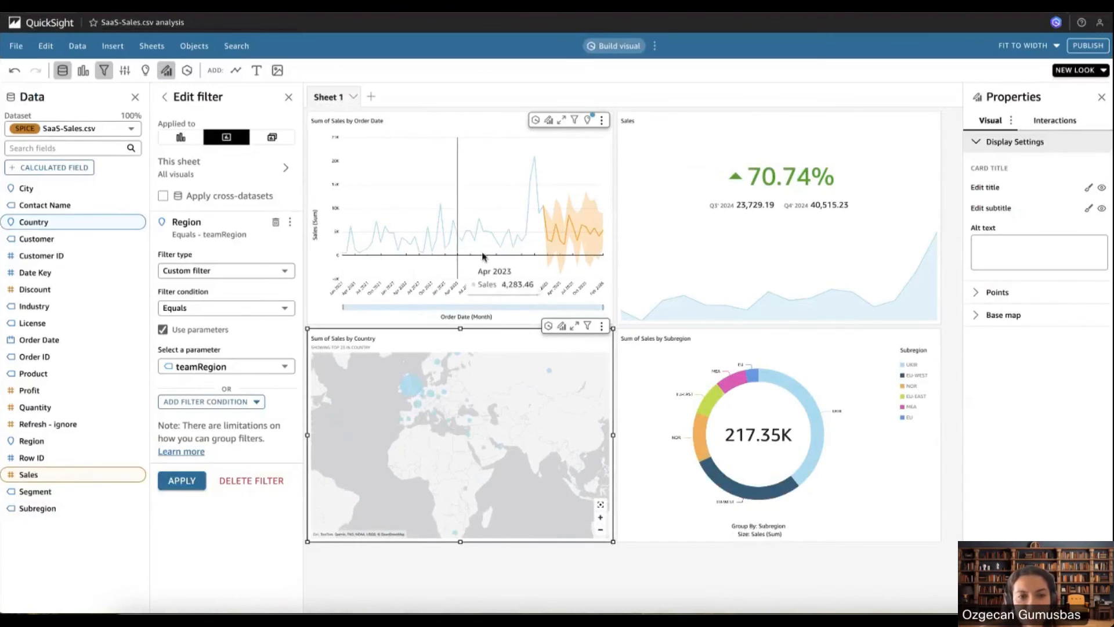
mouse_move(808, 435)
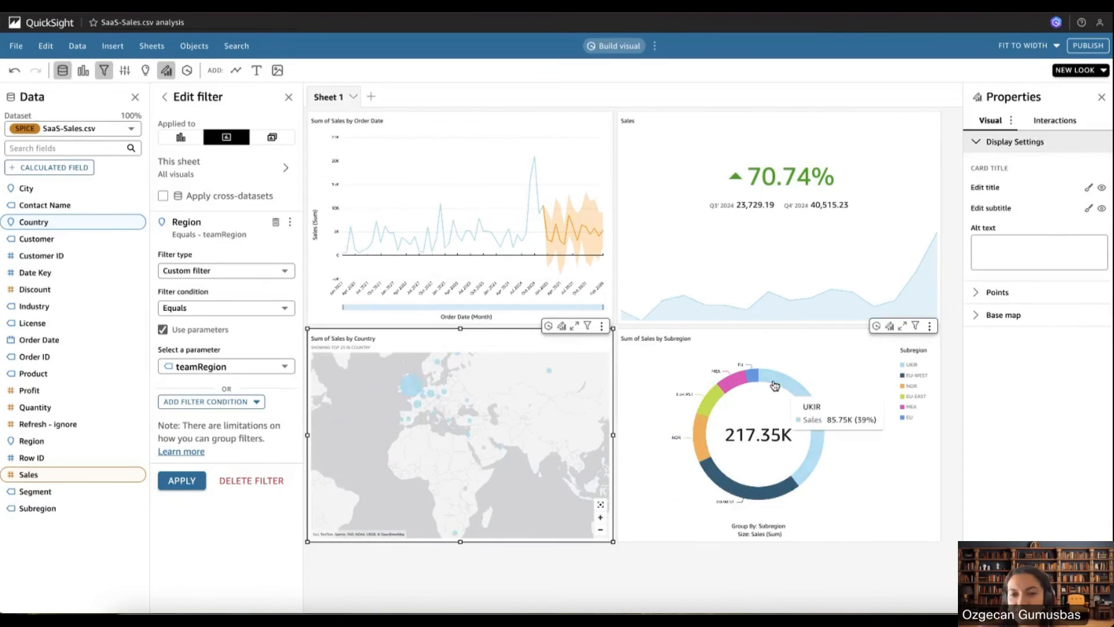
Close the filter editor and publish the analysis as a new dashboard named QLS-Dashboard with all sheets selected
click(289, 99)
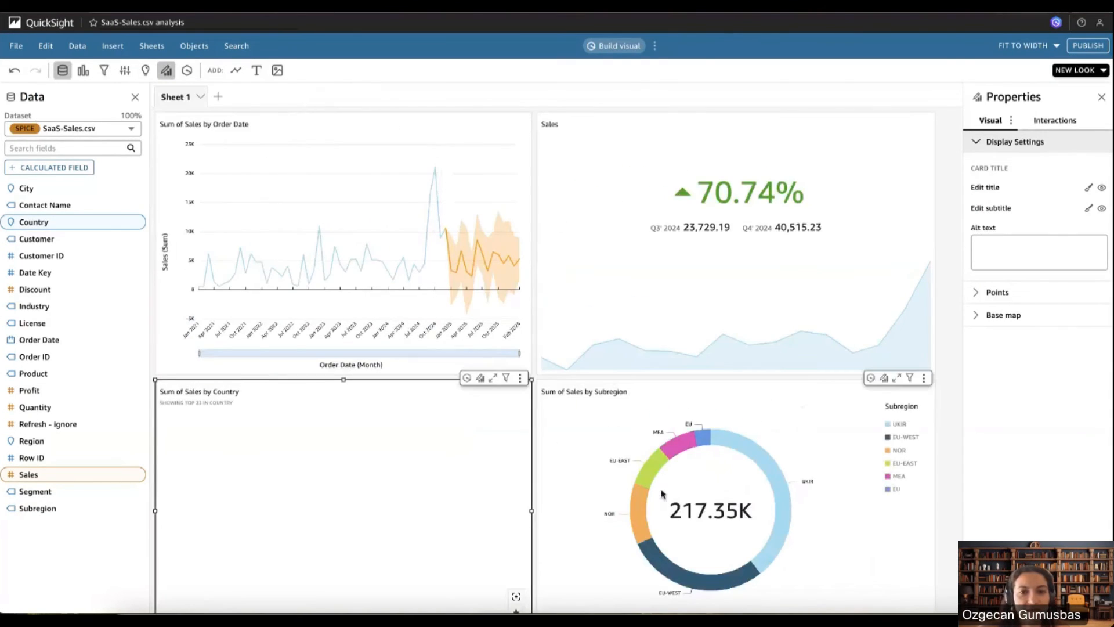
scroll(791, 325, down, 3)
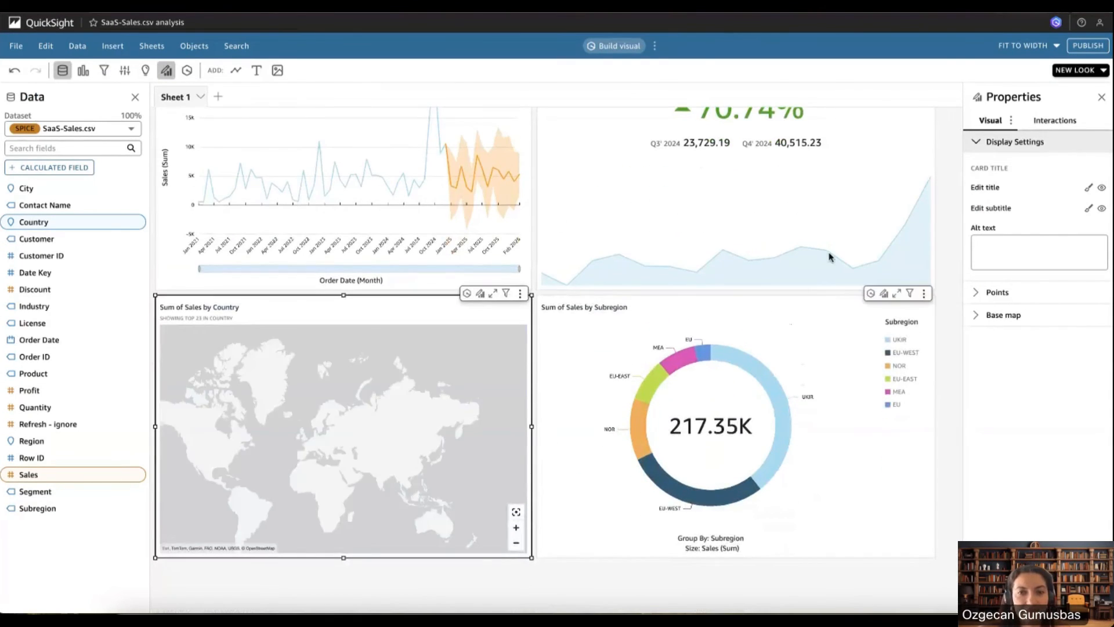
click(1087, 52)
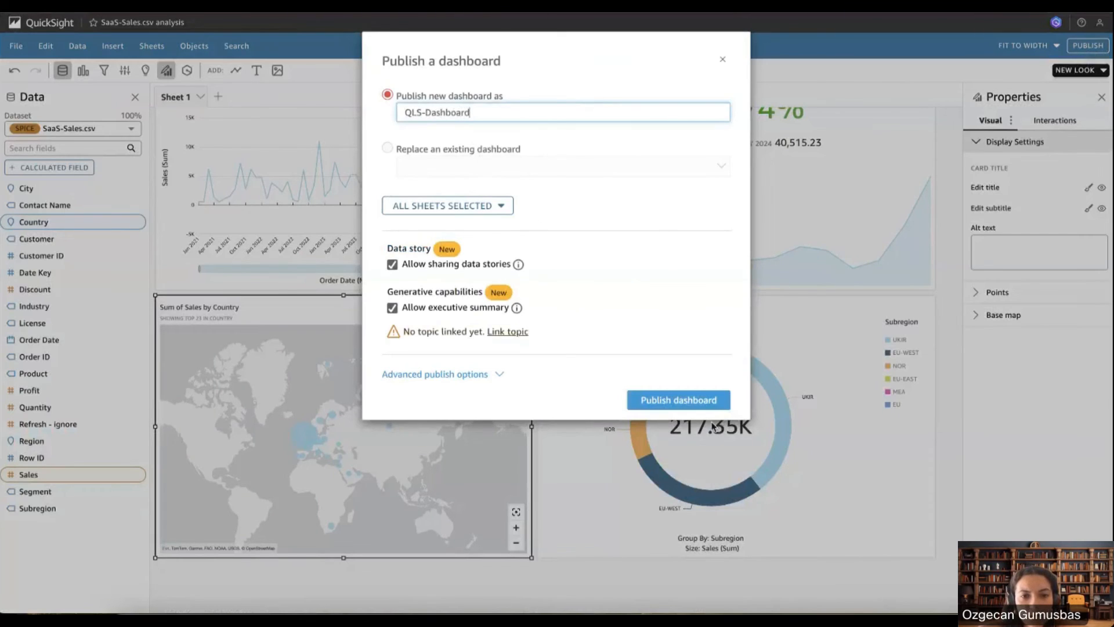
click(678, 400)
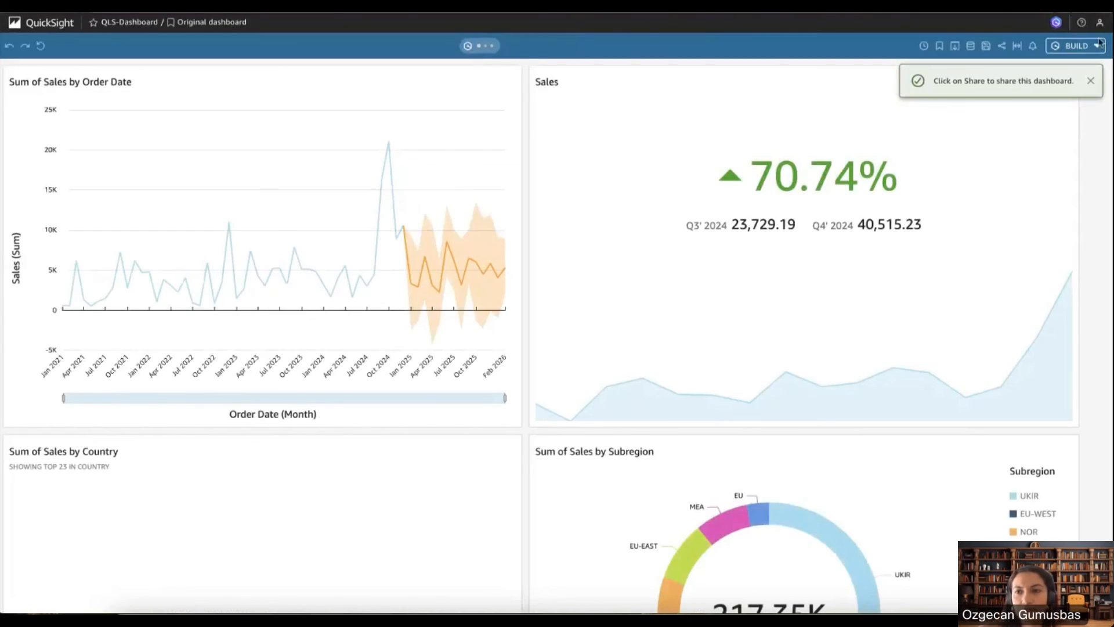
Open the sharing settings of QLS-Dashboard and search for the user to invite by pasting the username
click(1000, 46)
click(980, 60)
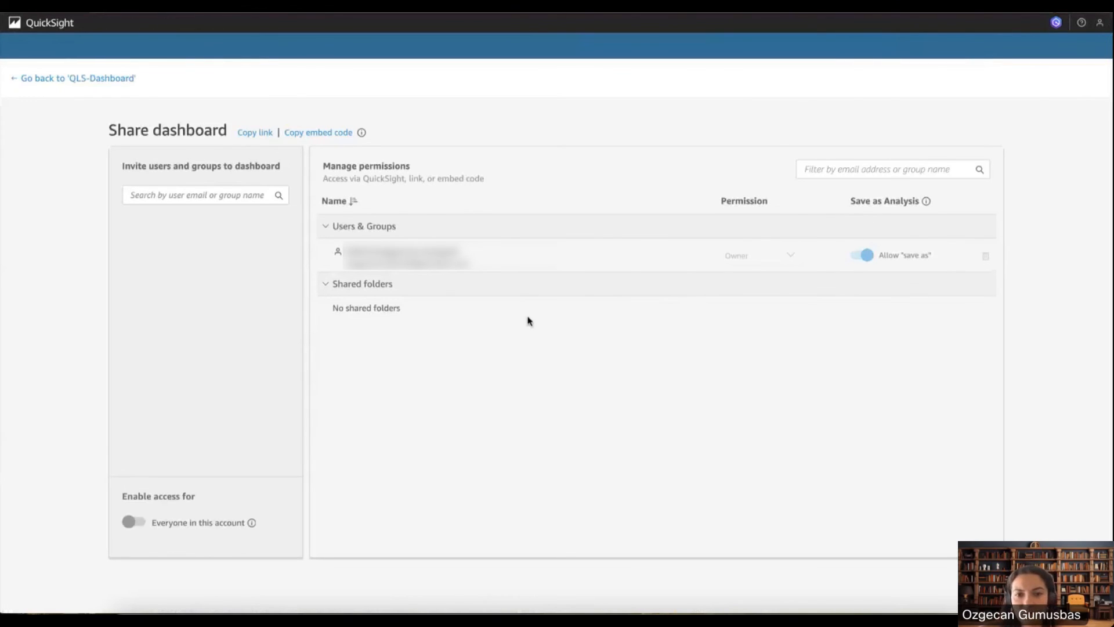
click(262, 191)
key(ctrl+v)
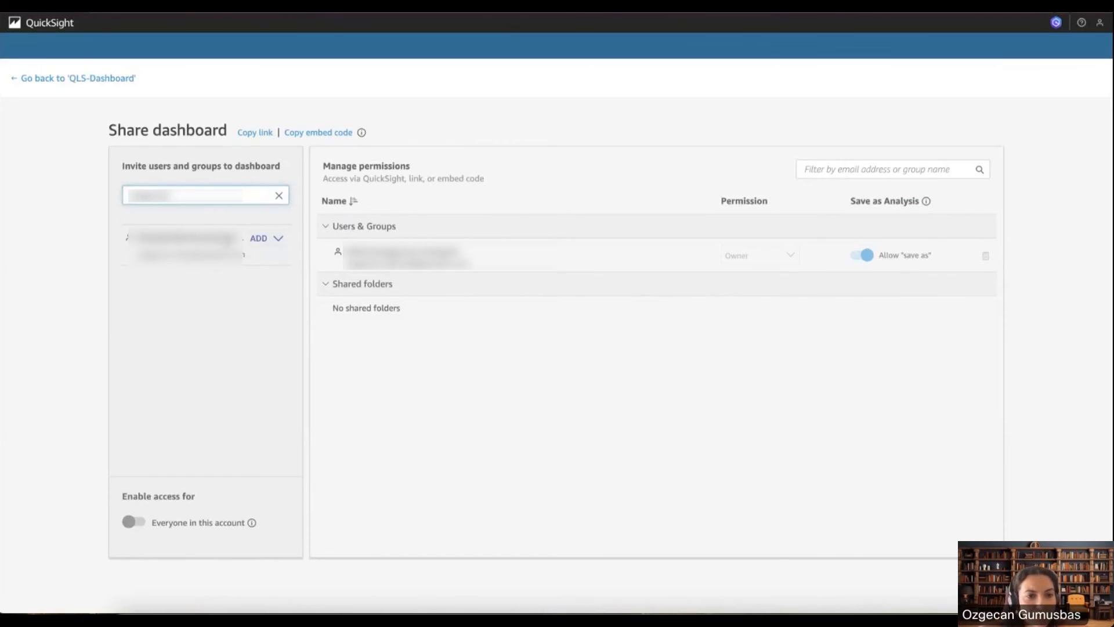
drag(137, 238, 249, 244)
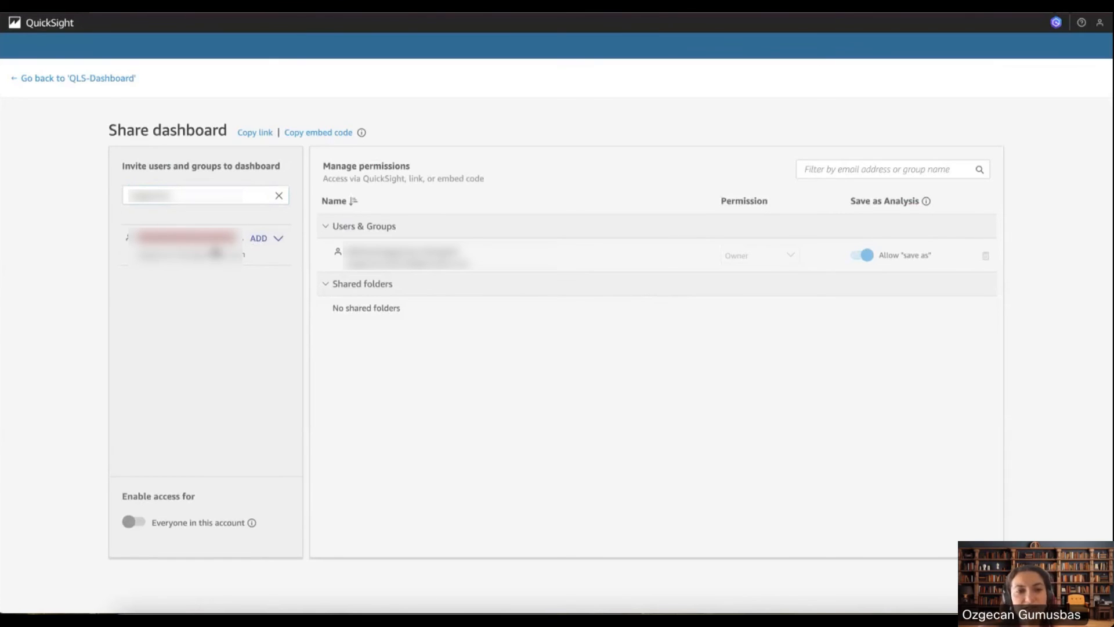
Add the found user as Co-owner and allow "save as", confirming read-only access to SaaS-Sales.csv and QLSusers.csv
click(264, 245)
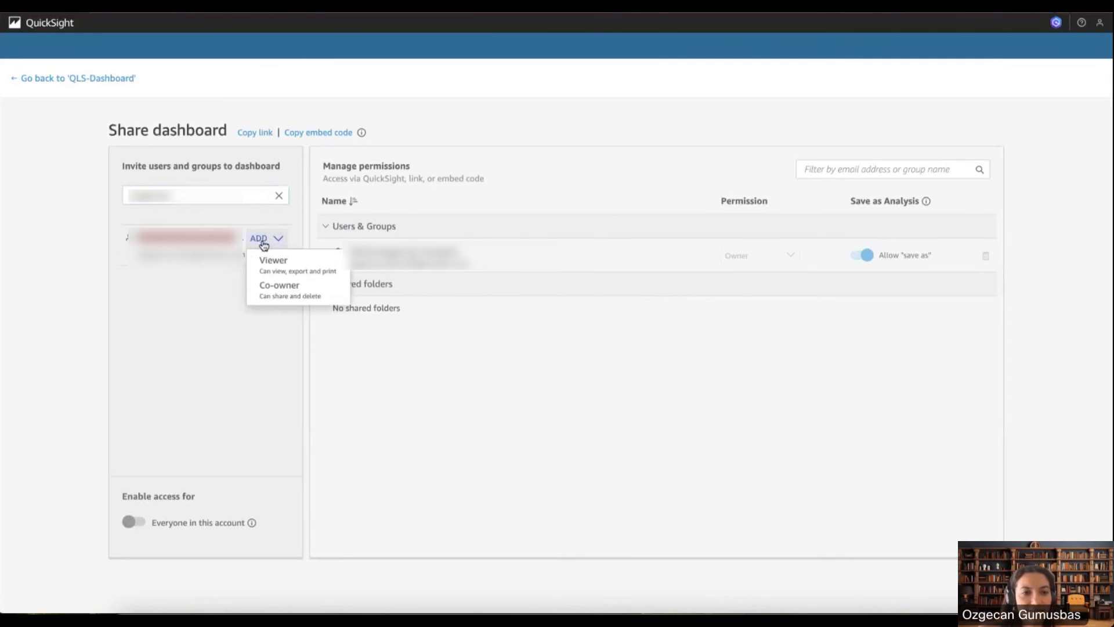
click(289, 289)
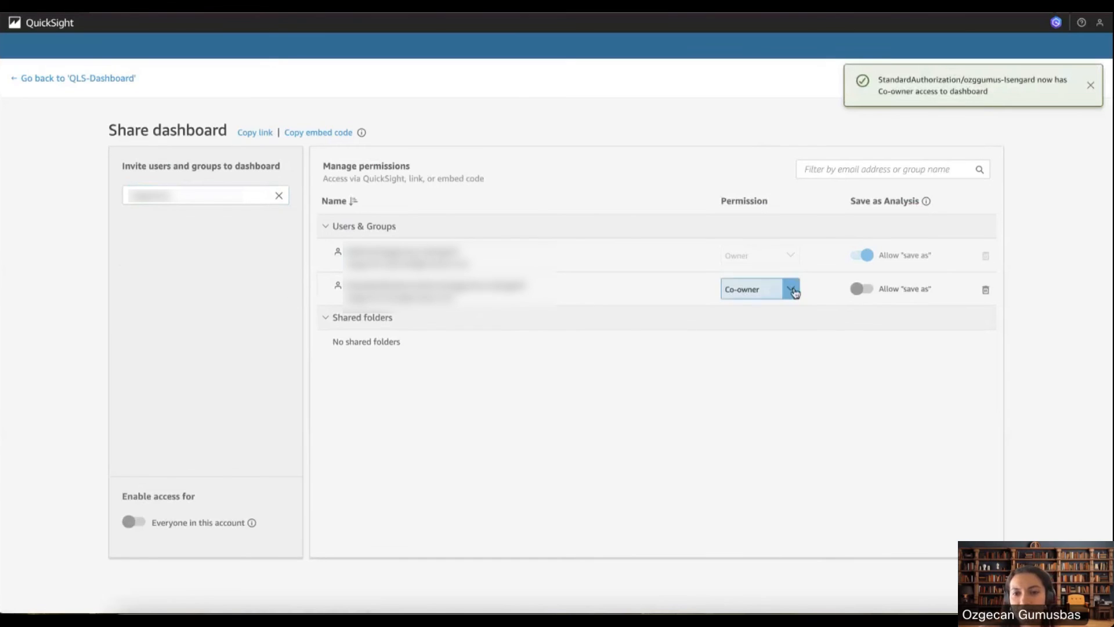
click(862, 290)
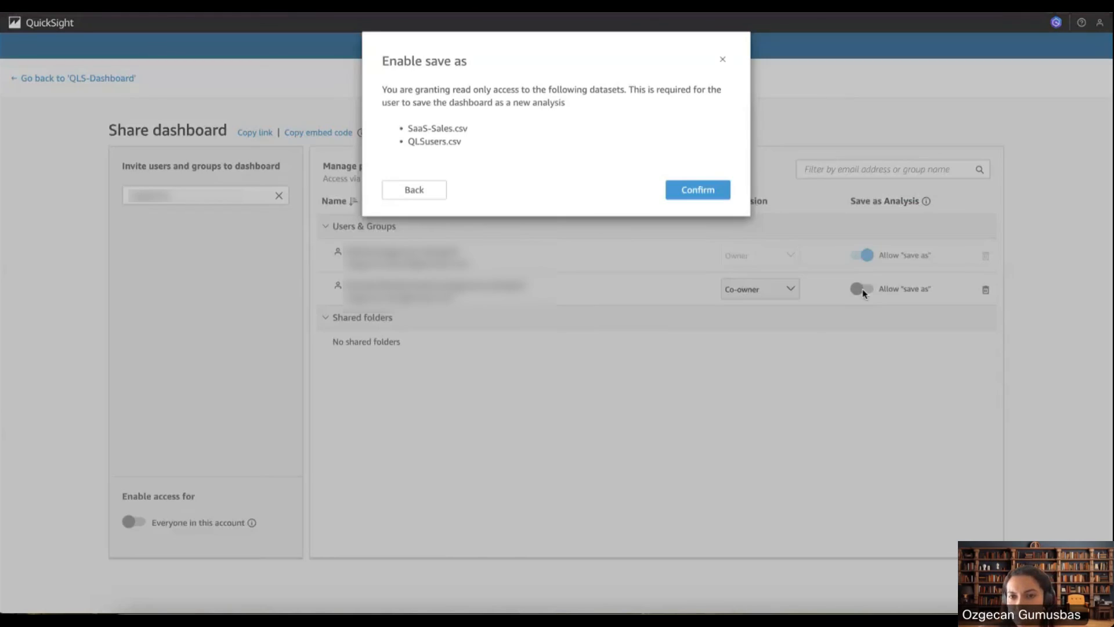
click(701, 196)
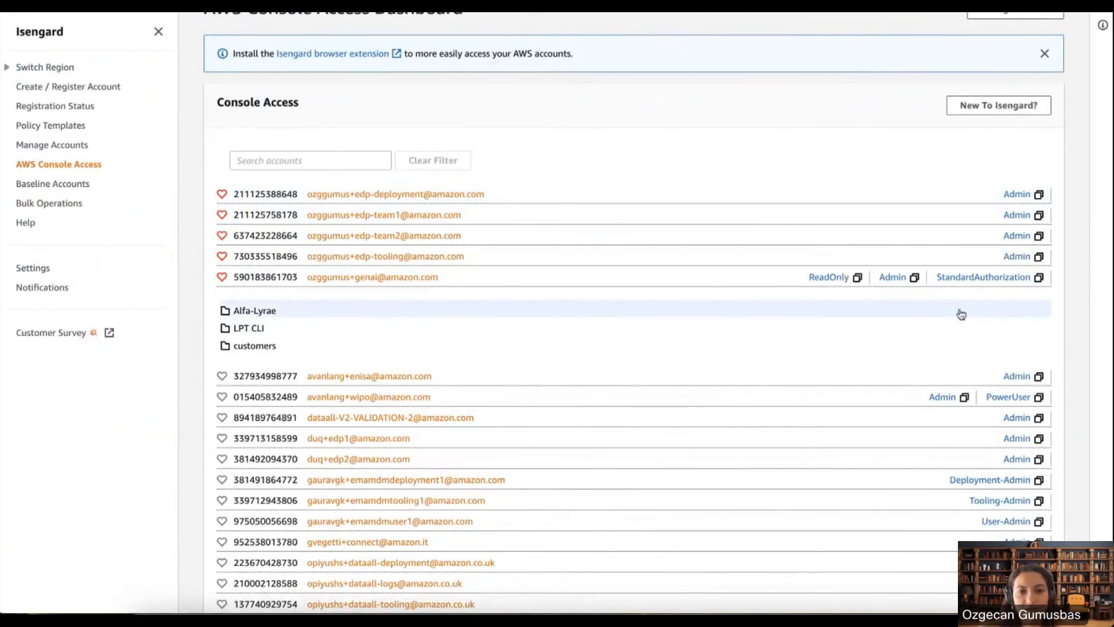
Sign in with the StandardAuthorization role, open QLS-Dashboard in QuickSight, and examine its country map and Subregion donut chart
click(1014, 280)
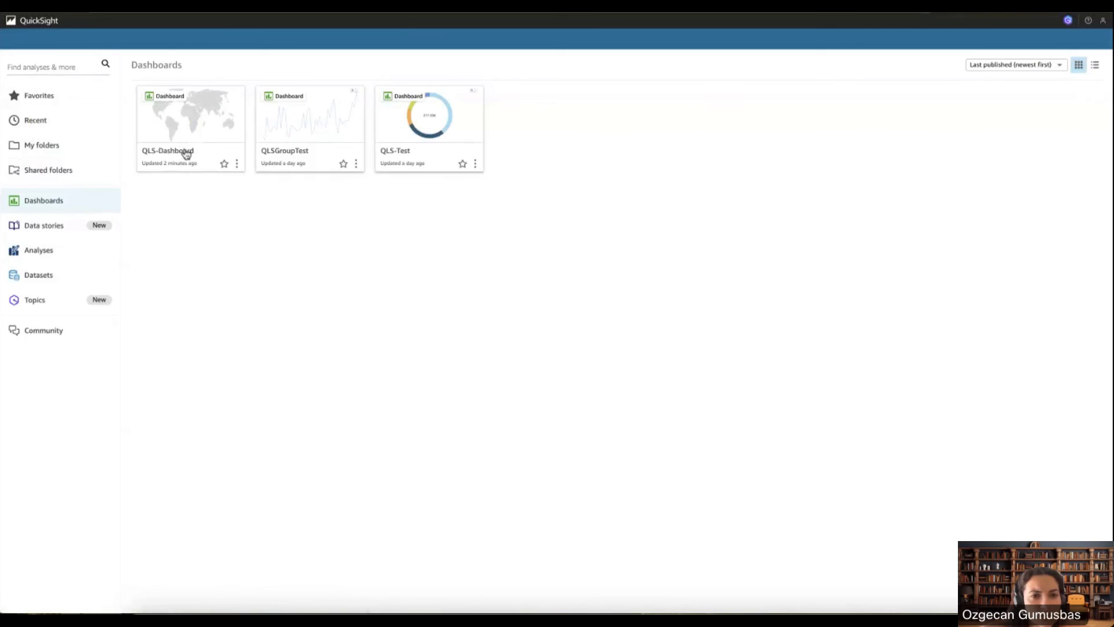
click(191, 131)
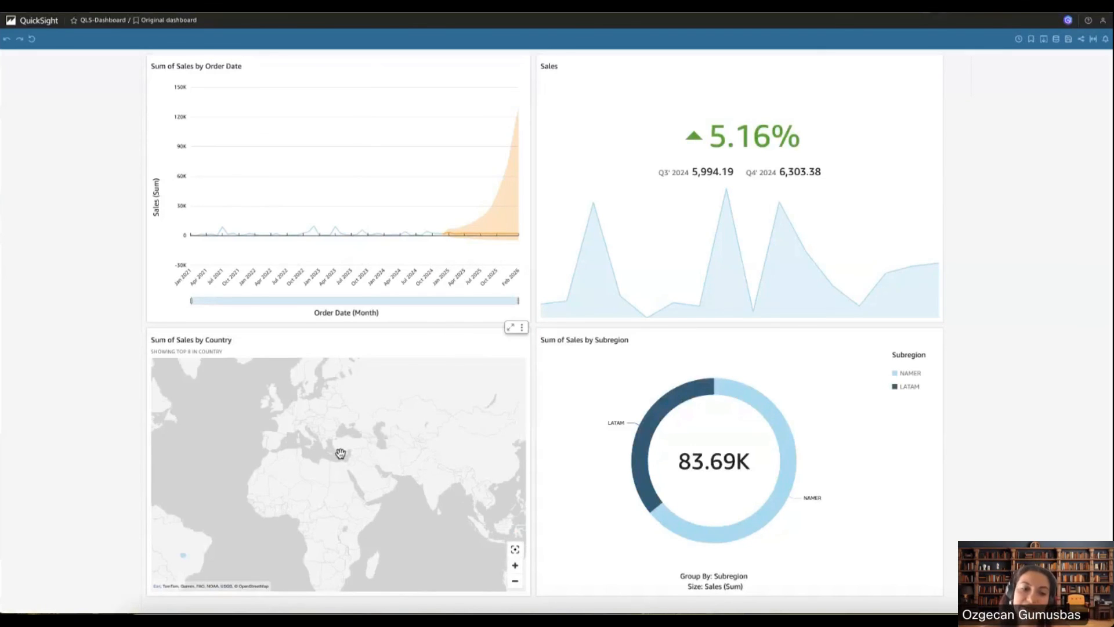
drag(286, 455, 508, 446)
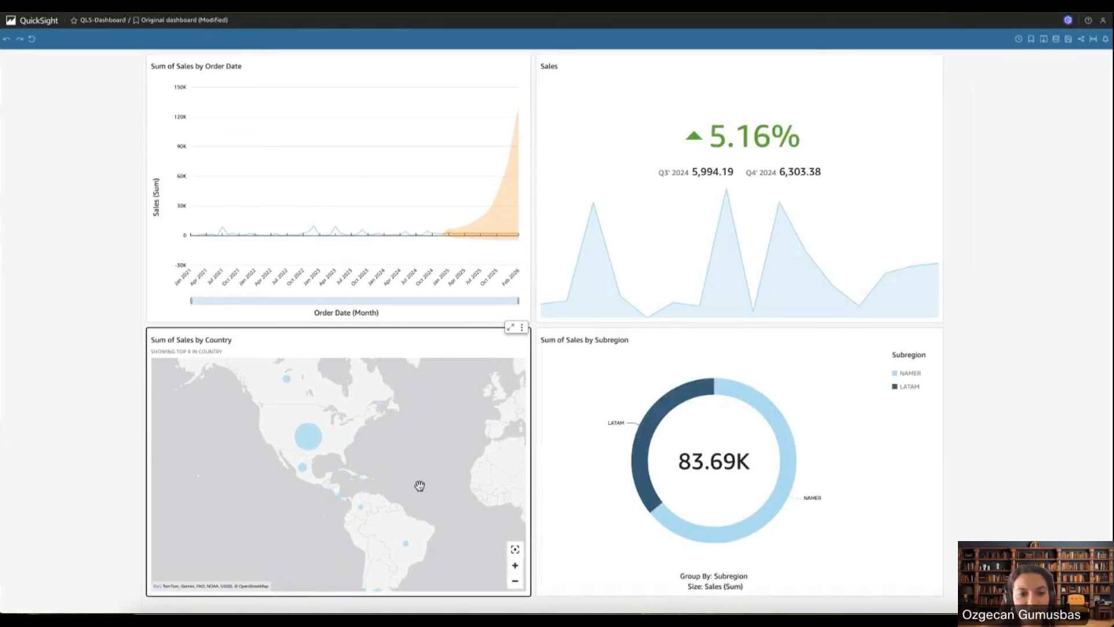
scroll(420, 485, down, 1)
drag(435, 492, 423, 460)
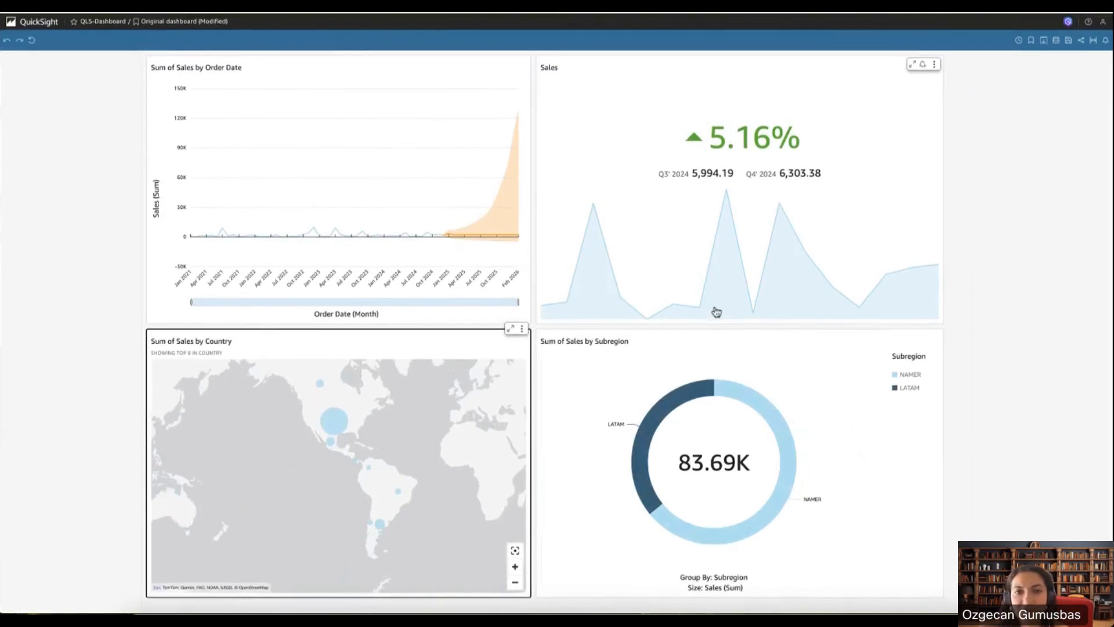
mouse_move(648, 461)
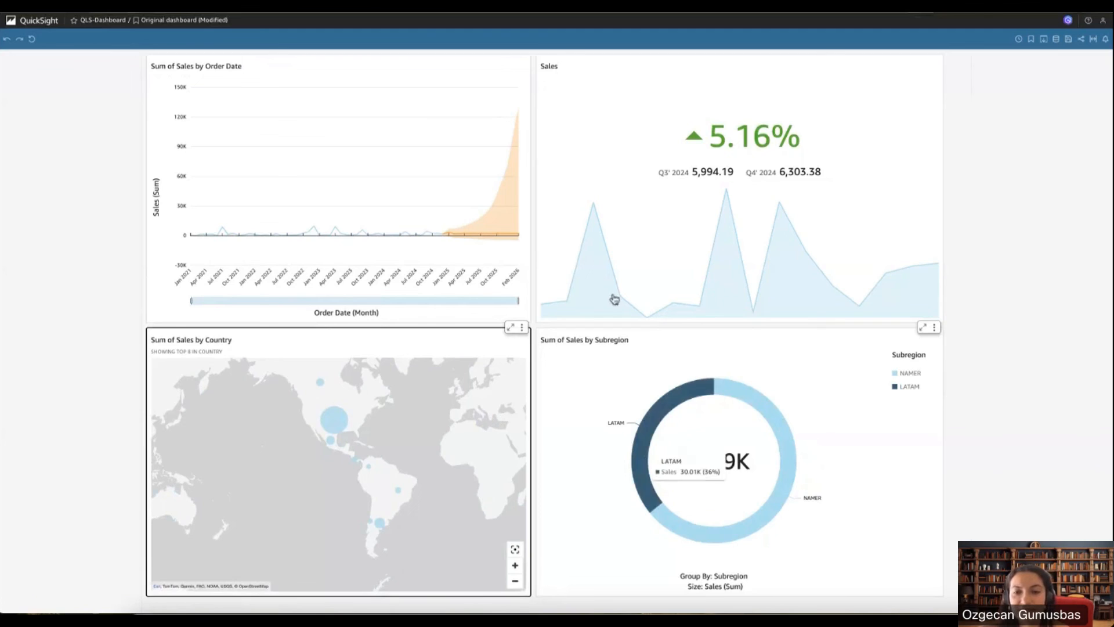
Place the owner's Share dashboard window and the second user's QLS-Dashboard window side by side in a split-screen view
drag(1, 1, 478, 1)
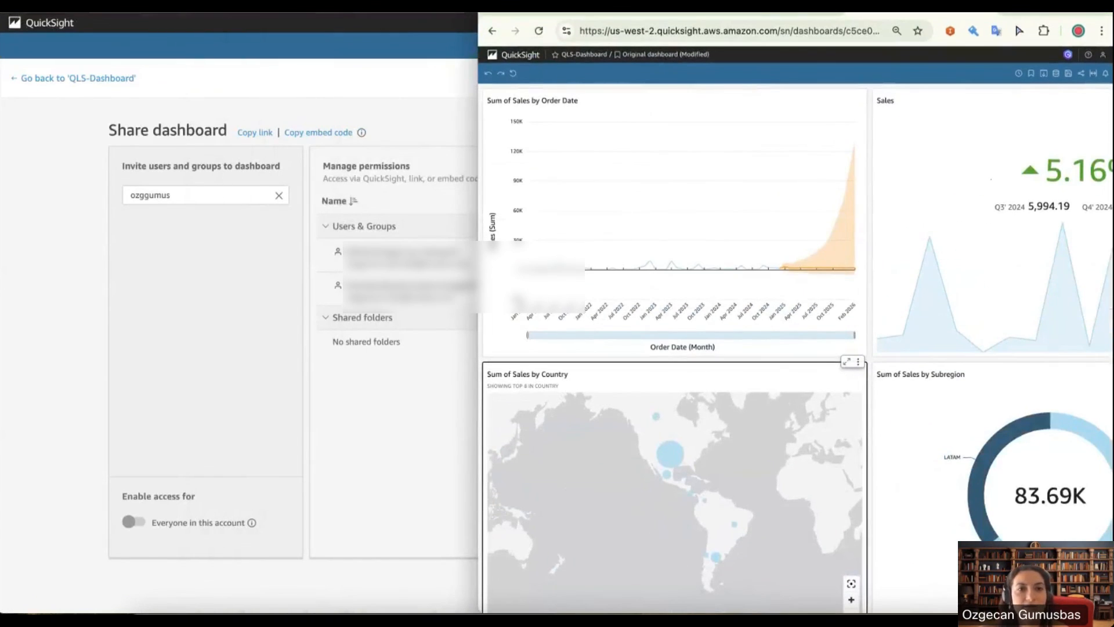
click(394, 406)
drag(1, 1, 57, 2)
click(339, 1)
click(386, 2)
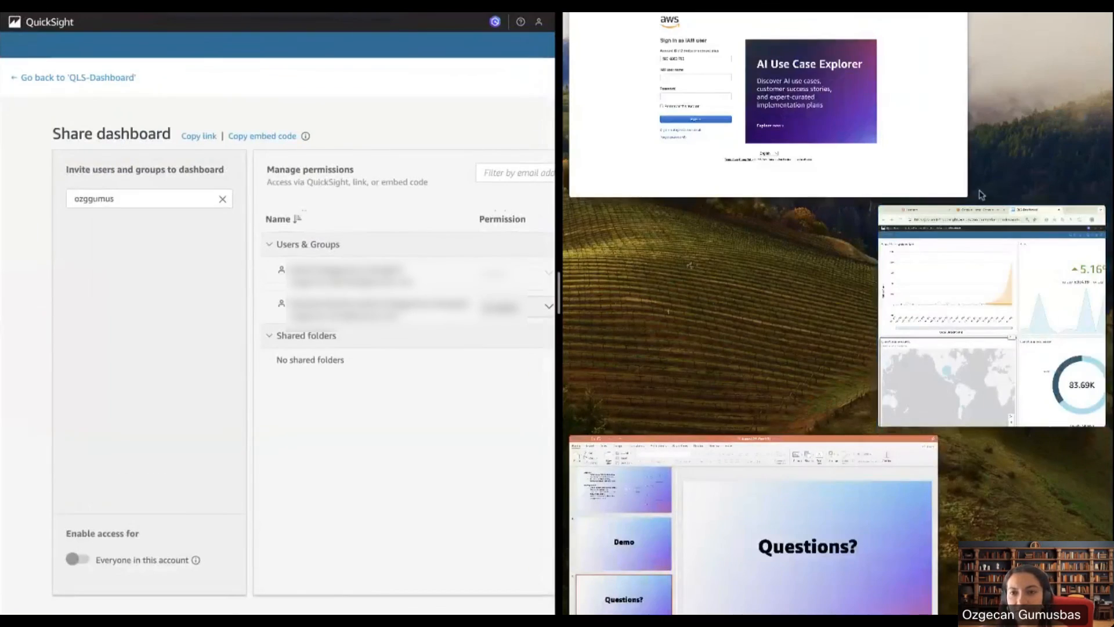
click(1017, 296)
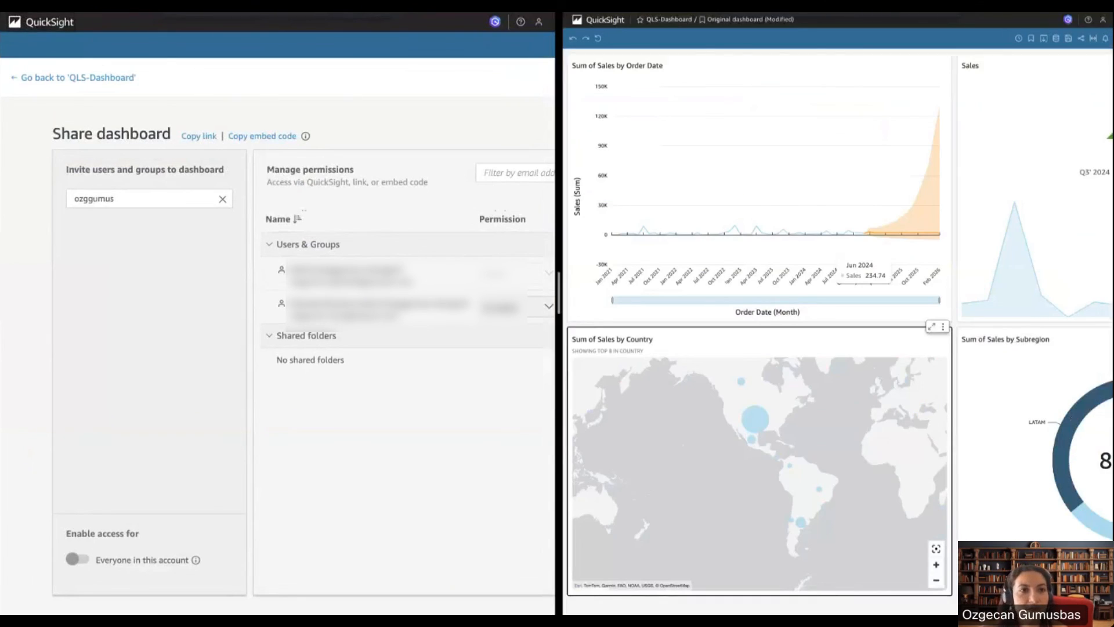
Open QLS-Dashboard in the owner's window and compare all four of its charts with those in the second user's dashboard
key(ctrl+Tab)
key(ctrl+shift+Tab)
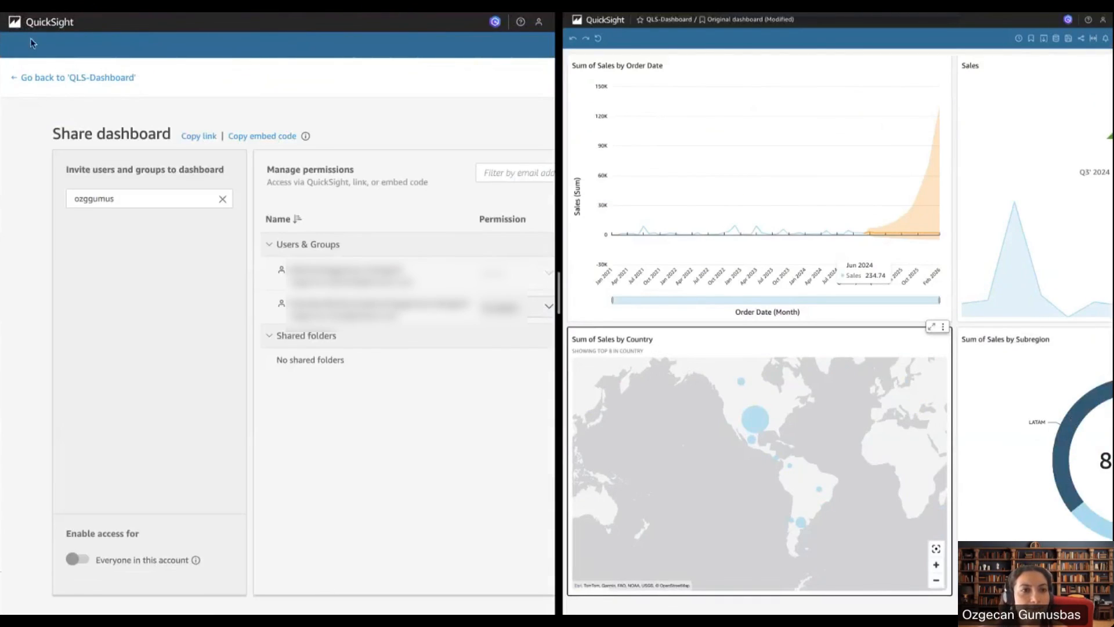
click(49, 23)
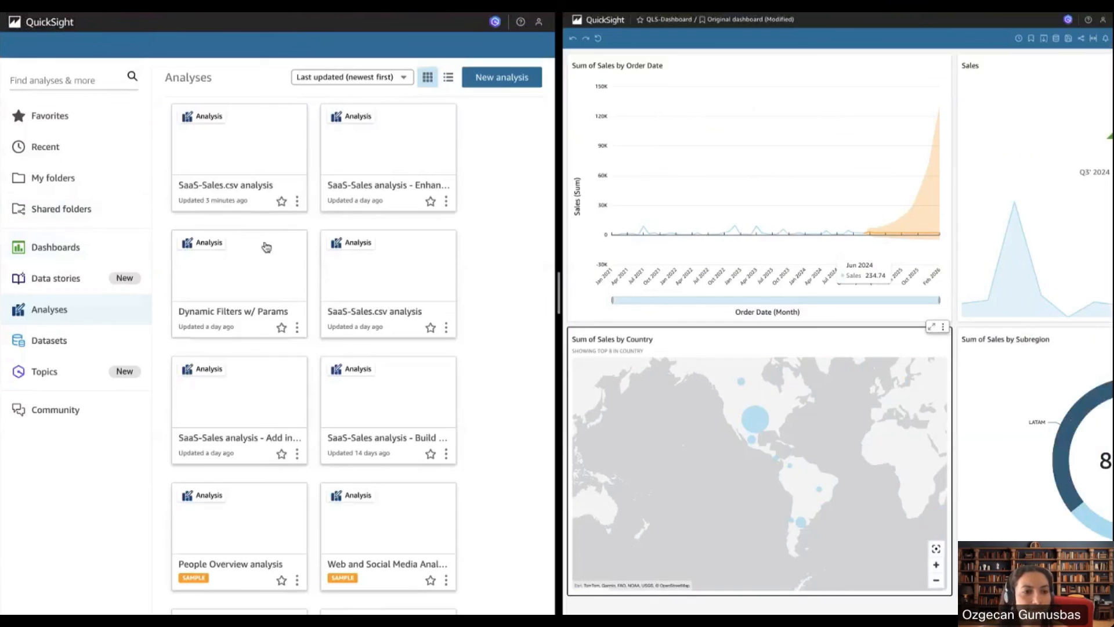
click(75, 258)
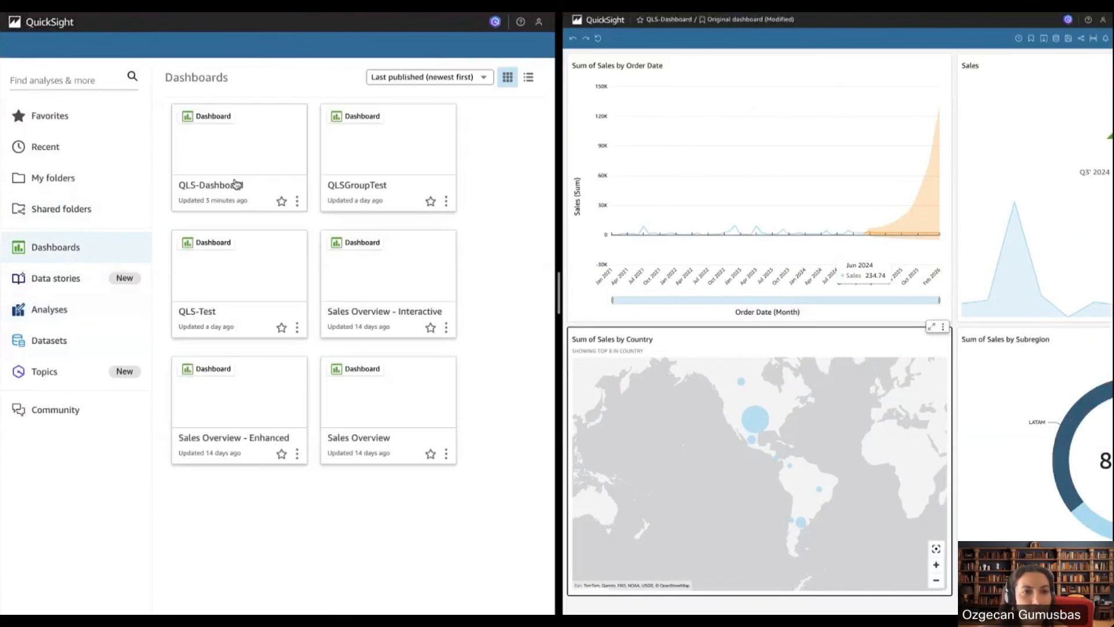
click(266, 160)
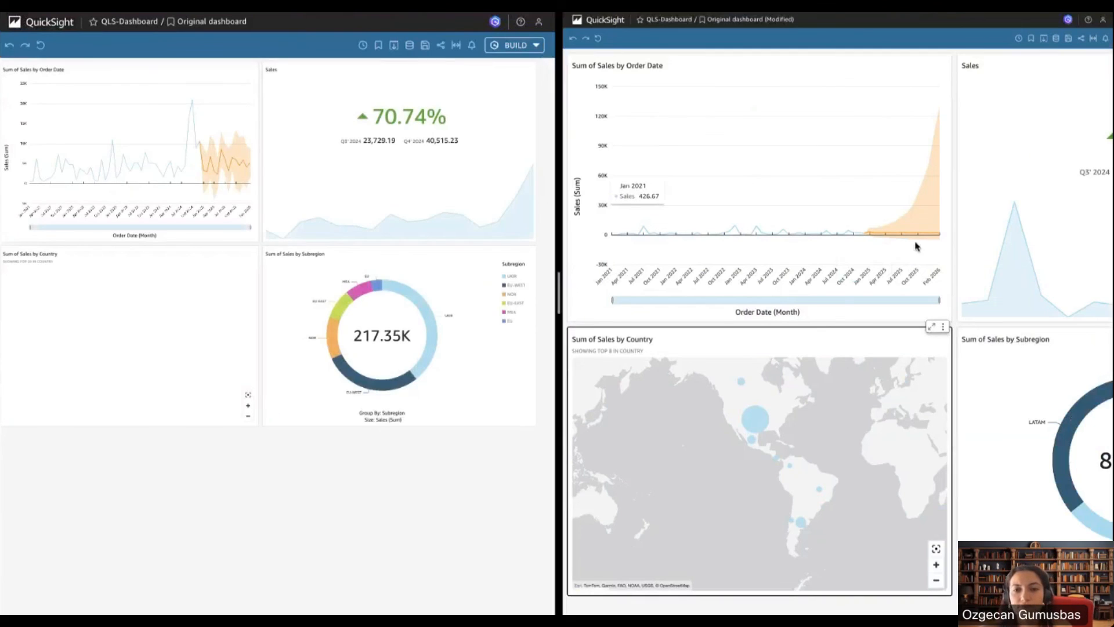
key(super+minus)
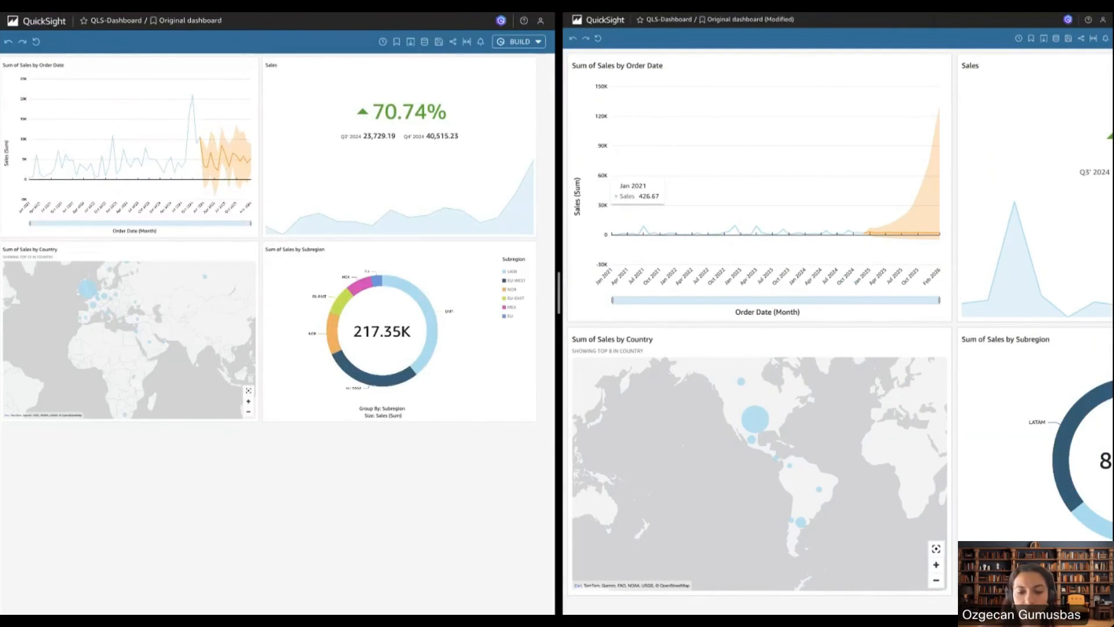
key(super+minus)
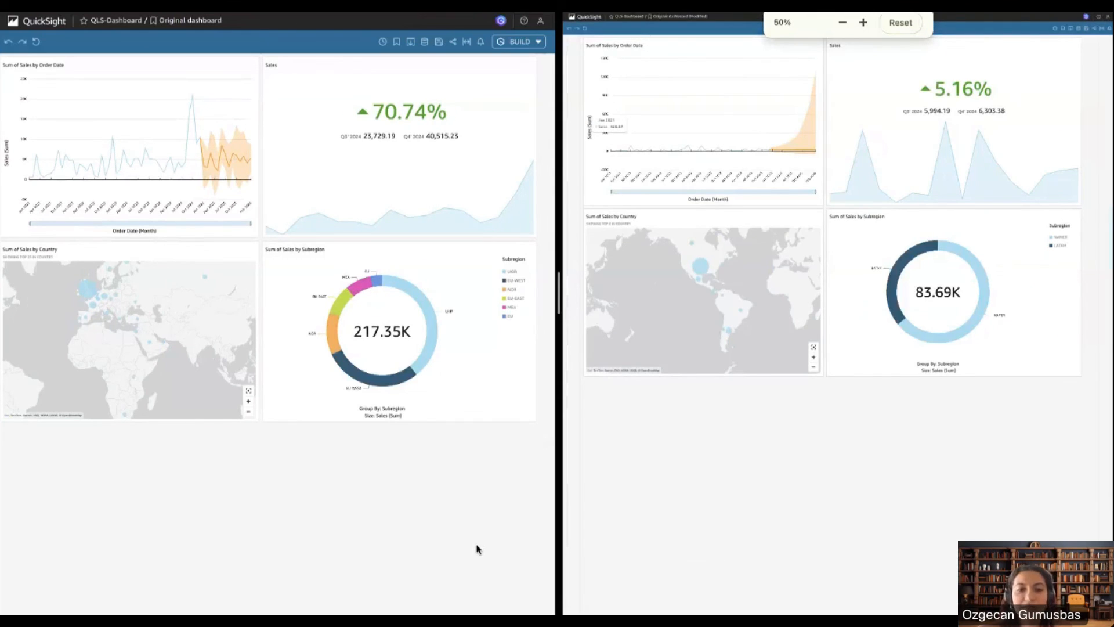